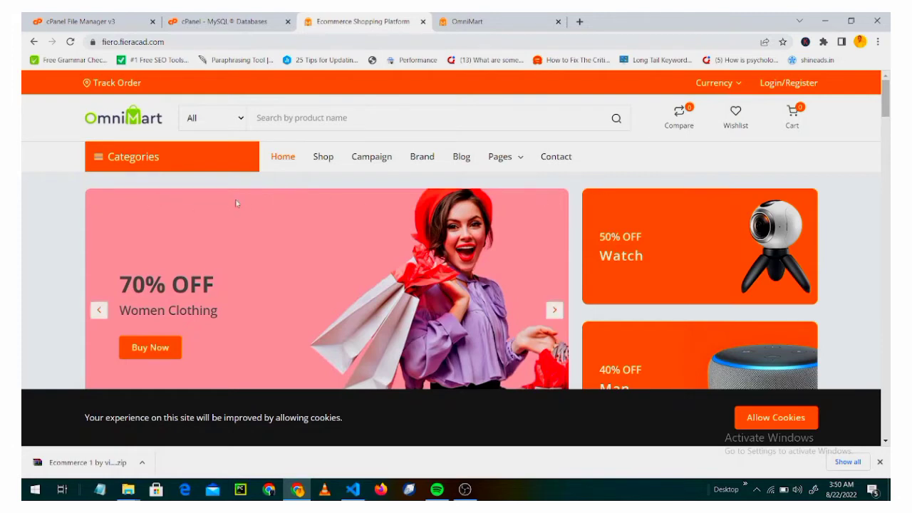
Open the storefront's Categories list and look over the nav bar links and Currency menu.
left_click(95, 160)
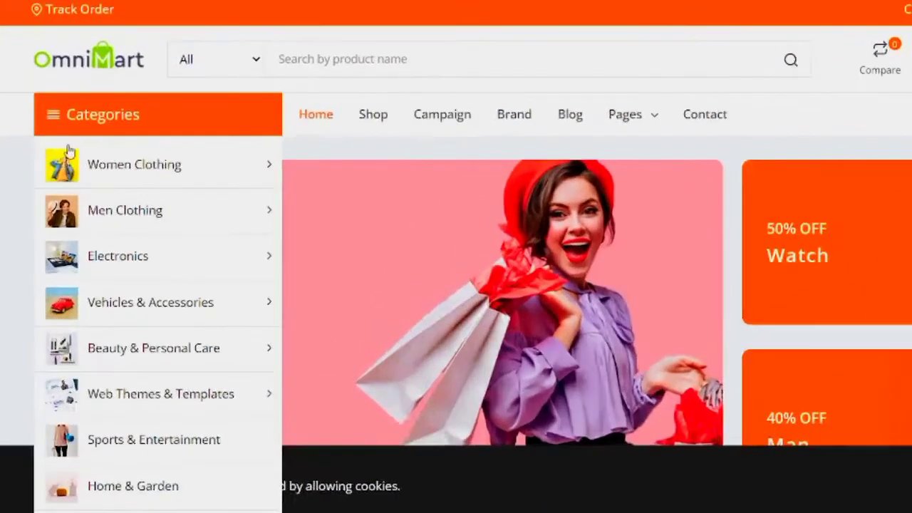
mouse_move(170, 221)
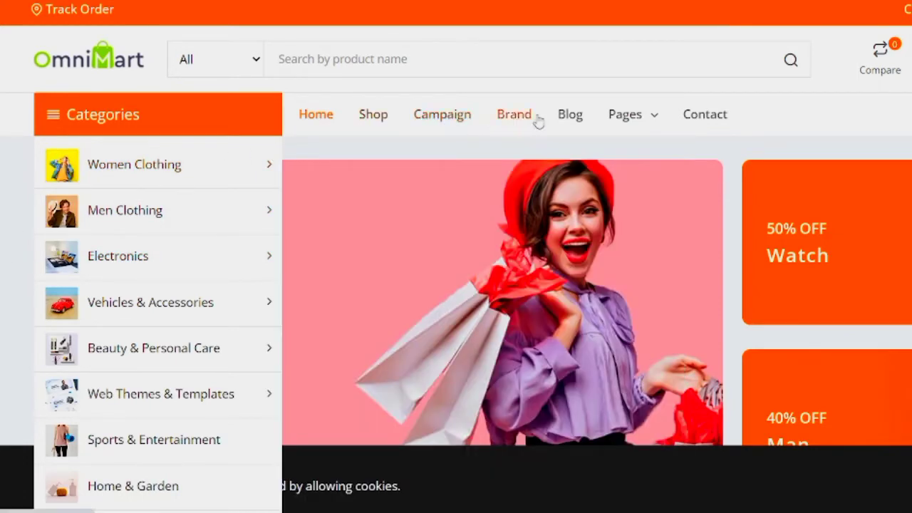
mouse_move(628, 125)
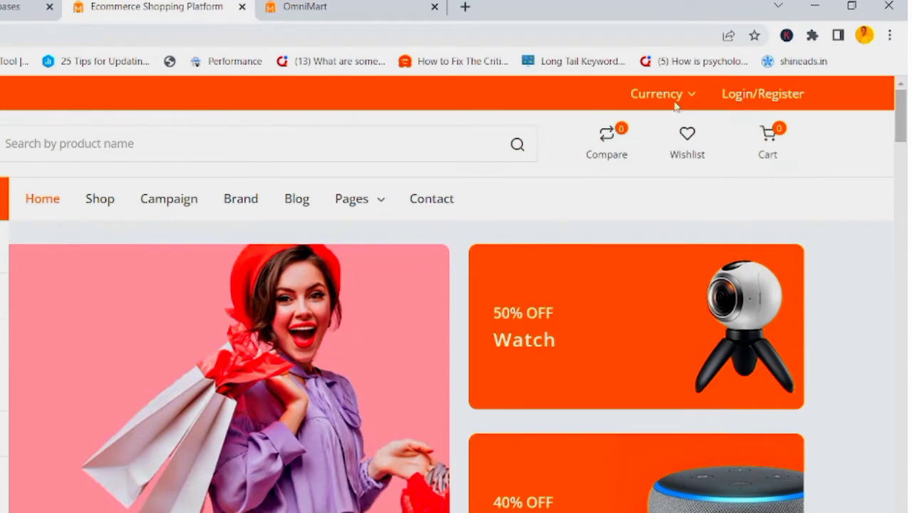
mouse_move(686, 98)
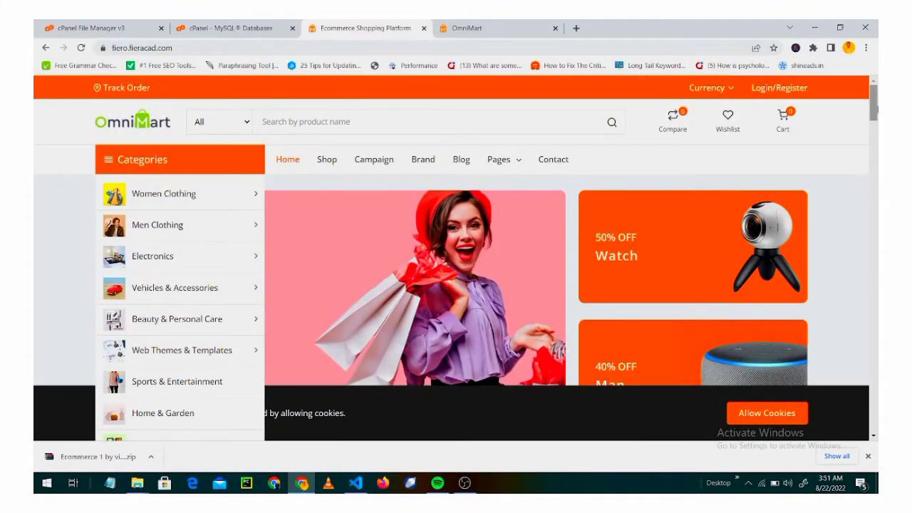
Scroll the homepage past the carousels to the Web Themes, Beauty and Electronics sections.
scroll(877, 108, "down", 2)
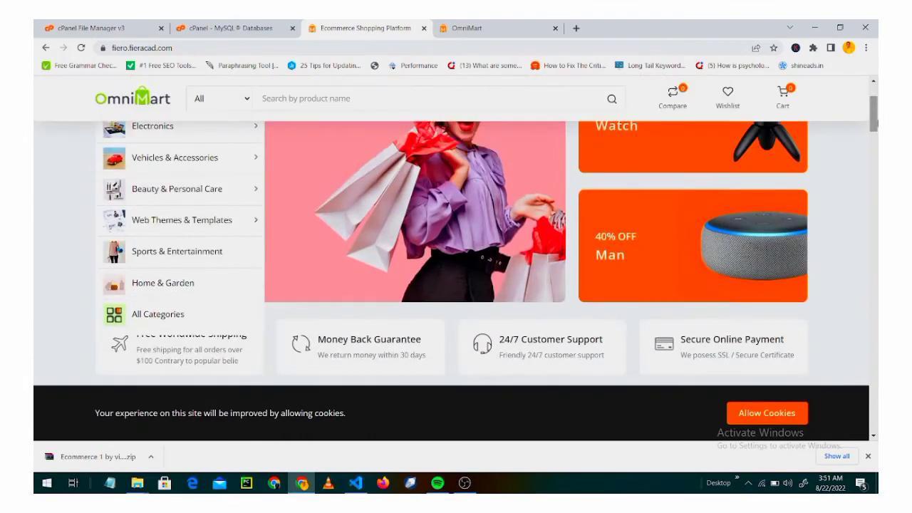
scroll(876, 122, "down", 4)
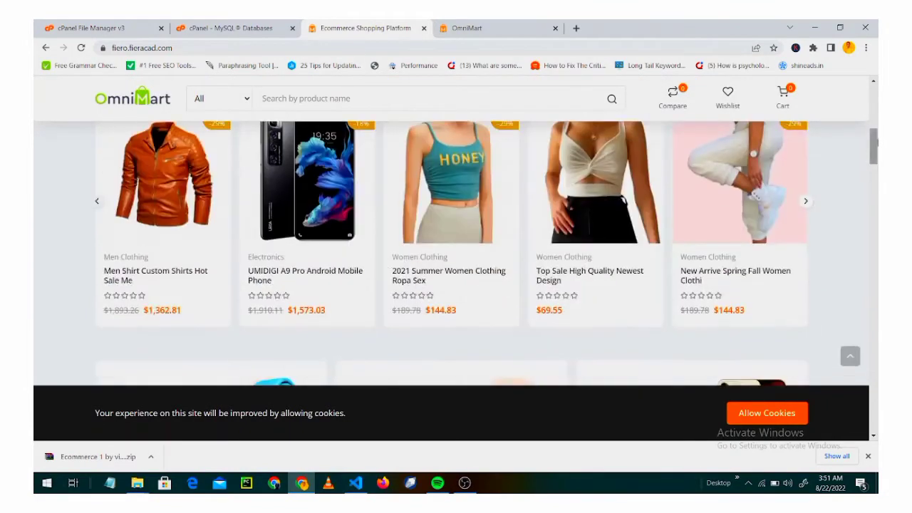
scroll(877, 143, "down", 1)
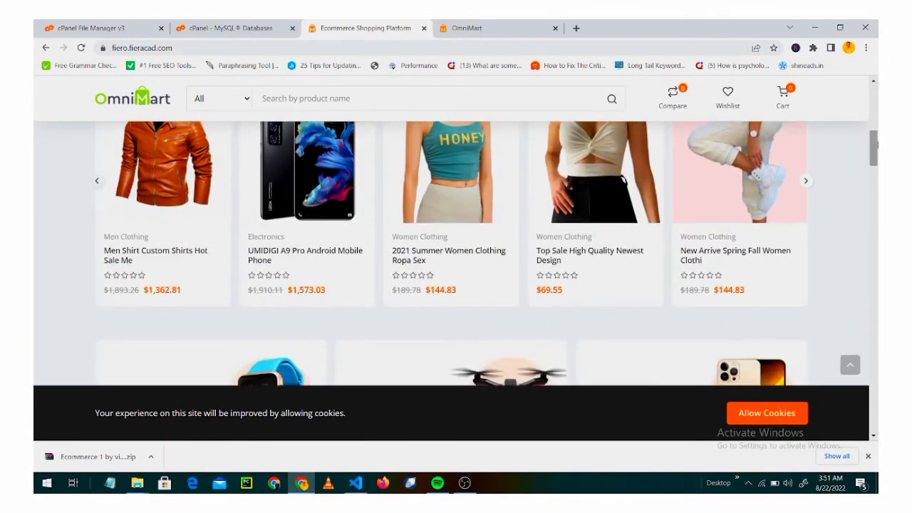
scroll(878, 146, "down", 3)
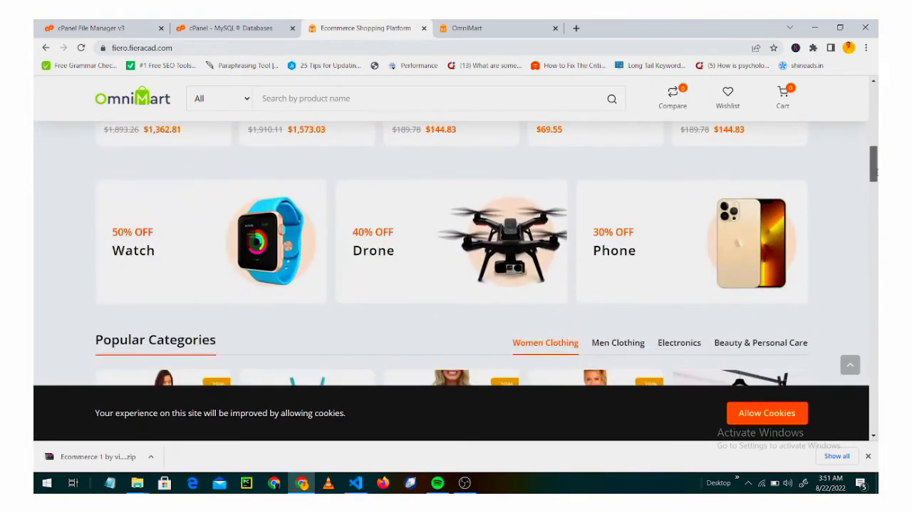
scroll(876, 183, "down", 2)
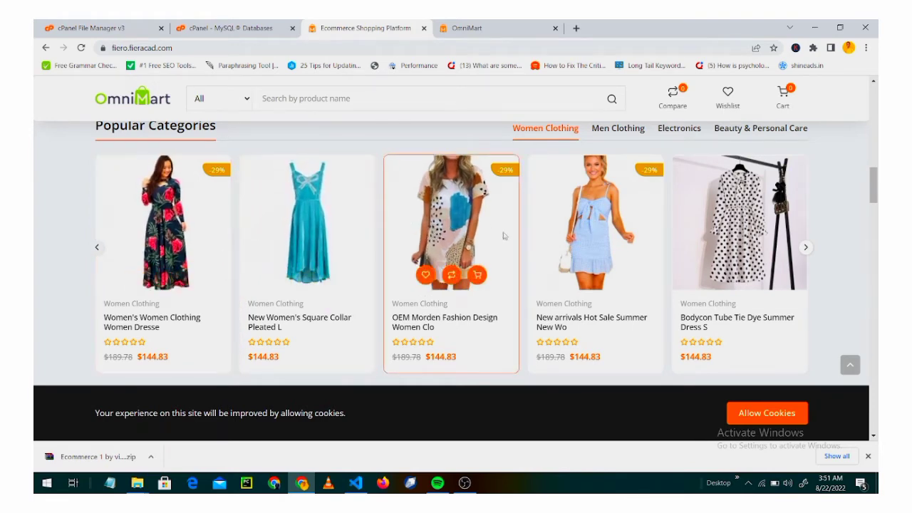
scroll(741, 235, "down", 2)
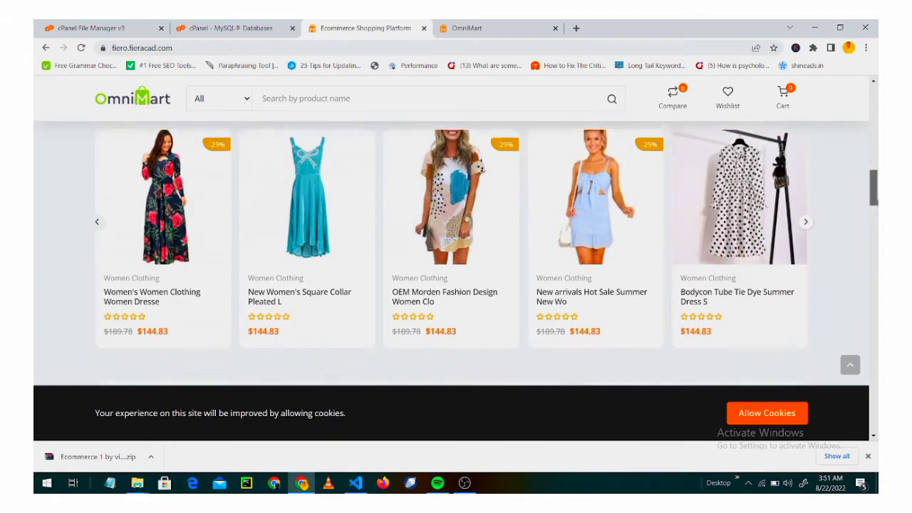
left_click_drag(878, 203, 876, 275)
left_click(877, 233)
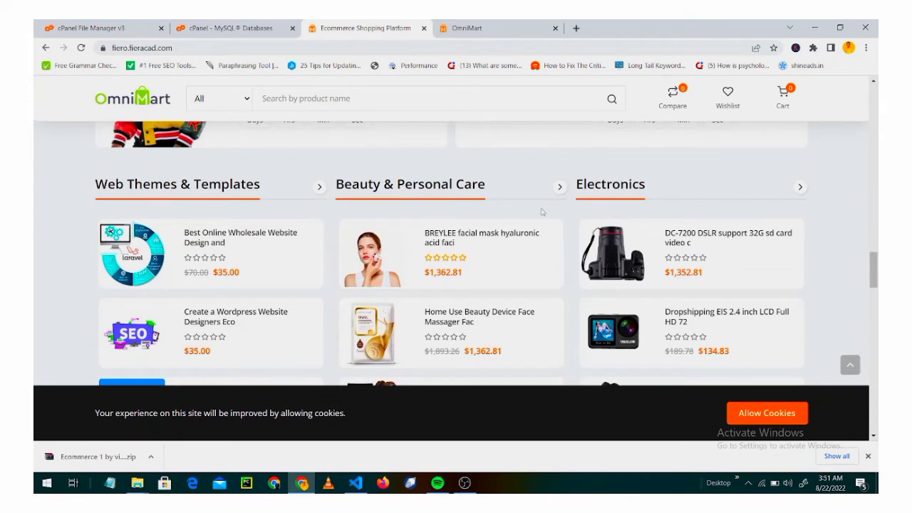
Scroll down to the storefront footer, then switch to the OmniMart /admin dashboard tab.
left_click_drag(876, 277, 861, 417)
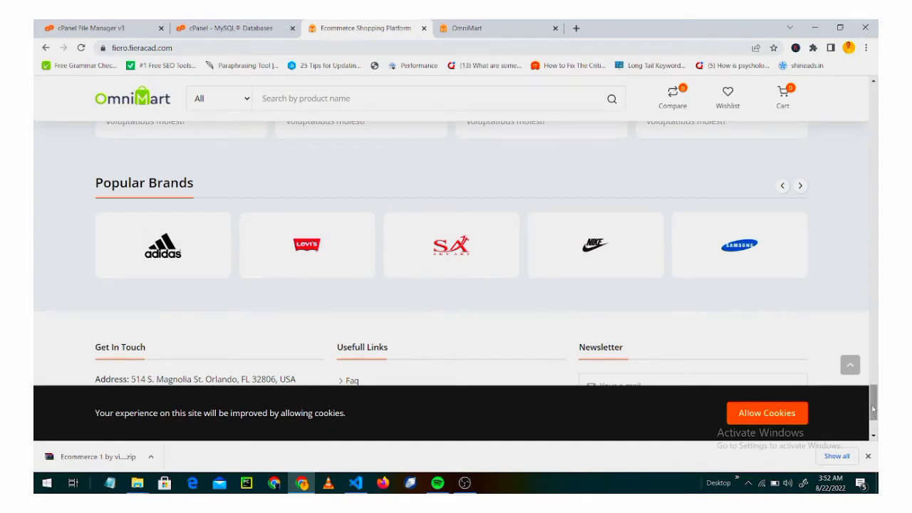
left_click_drag(872, 401, 876, 430)
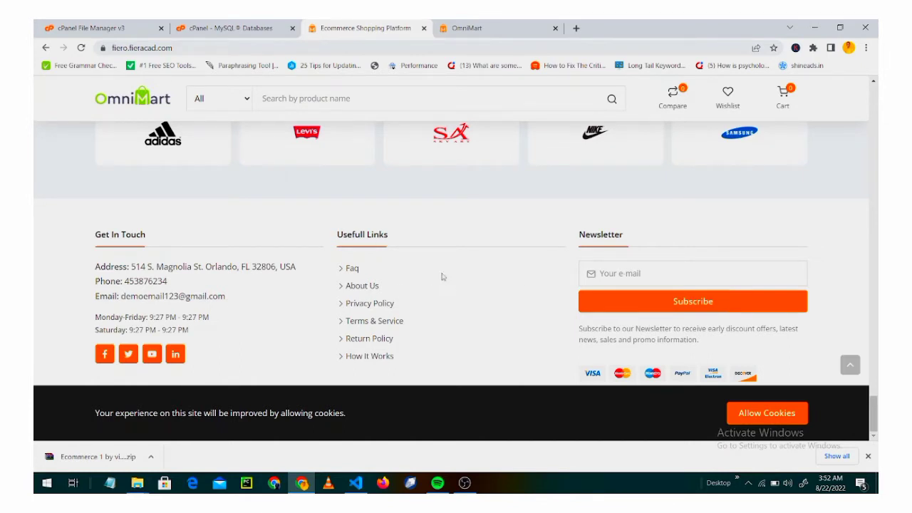
left_click(479, 28)
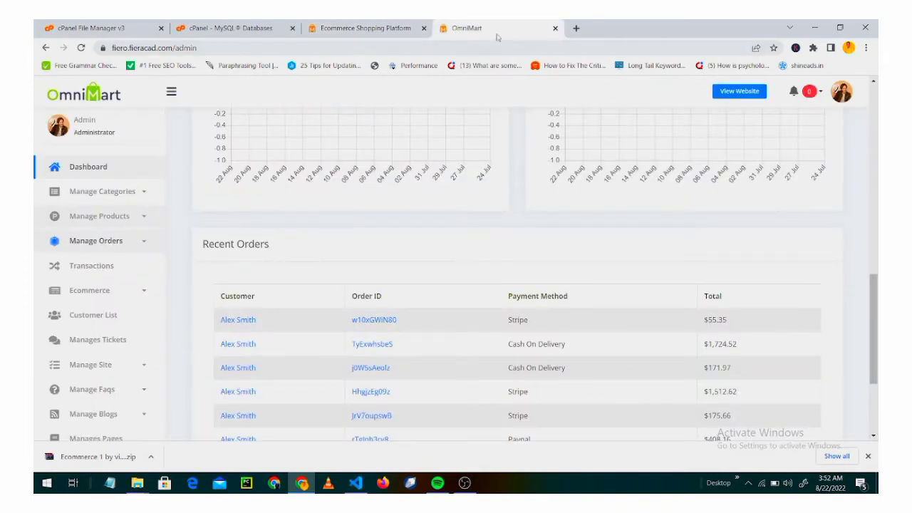
Scroll the admin dashboard up to the stat cards showing 11 orders and $2605.45 earnings.
left_click(387, 27)
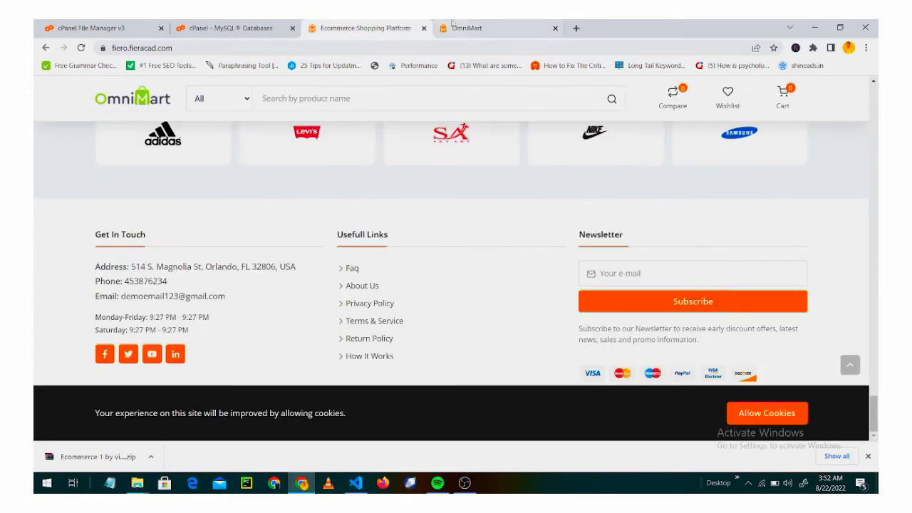
left_click(454, 27)
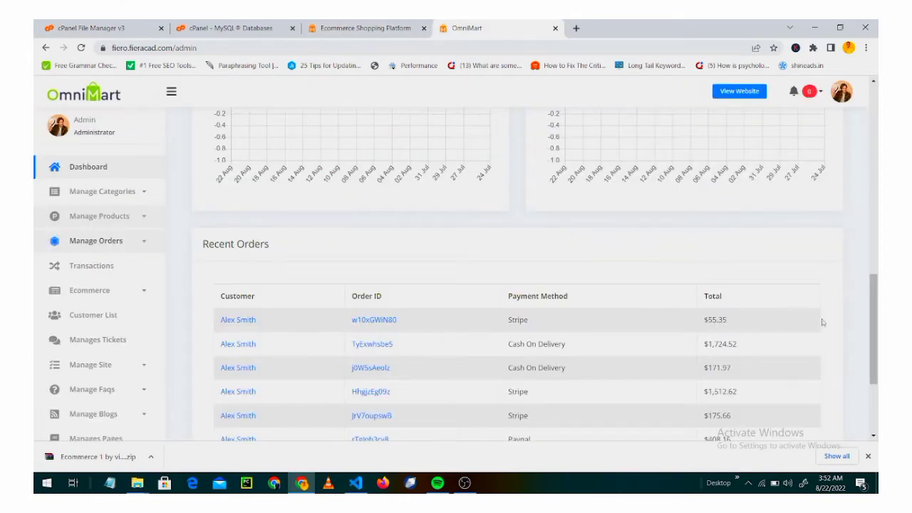
left_click_drag(875, 300, 876, 225)
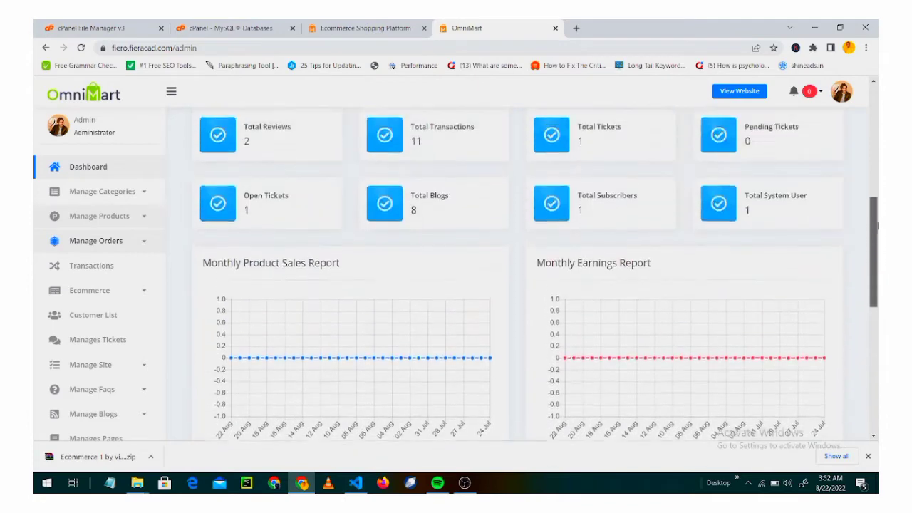
scroll(876, 225, "up", 5)
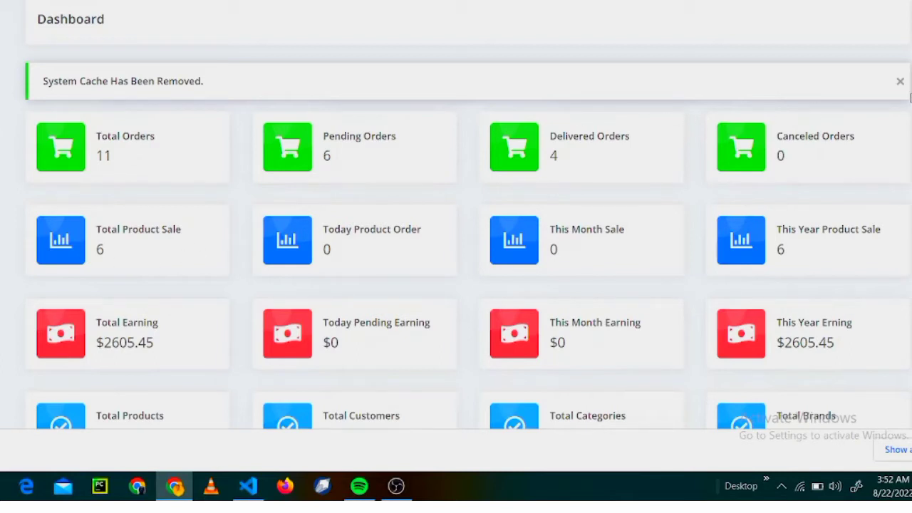
scroll(680, 172, "down", 2)
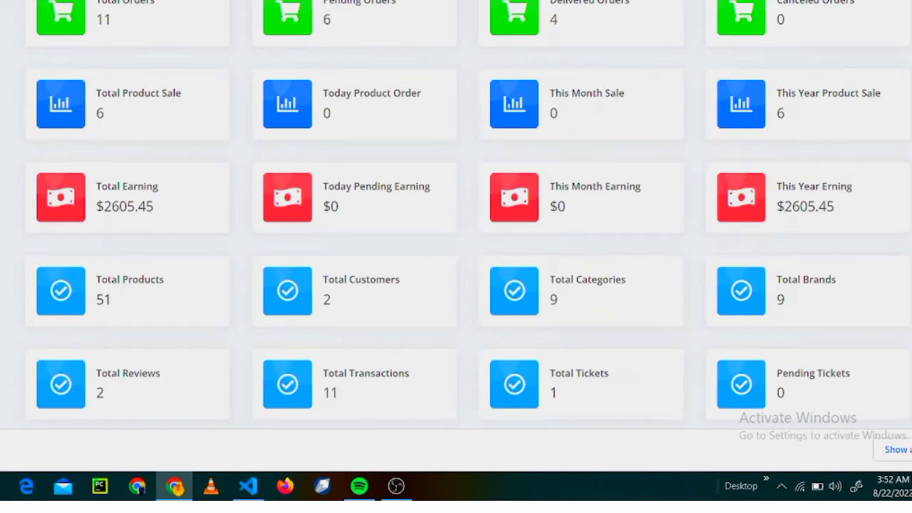
scroll(468, 215, "up", 2)
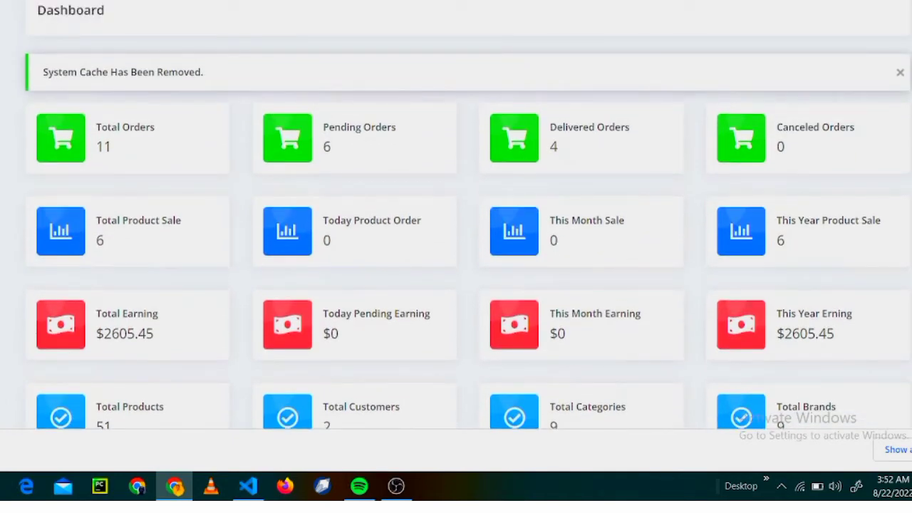
scroll(466, 218, "up", 1)
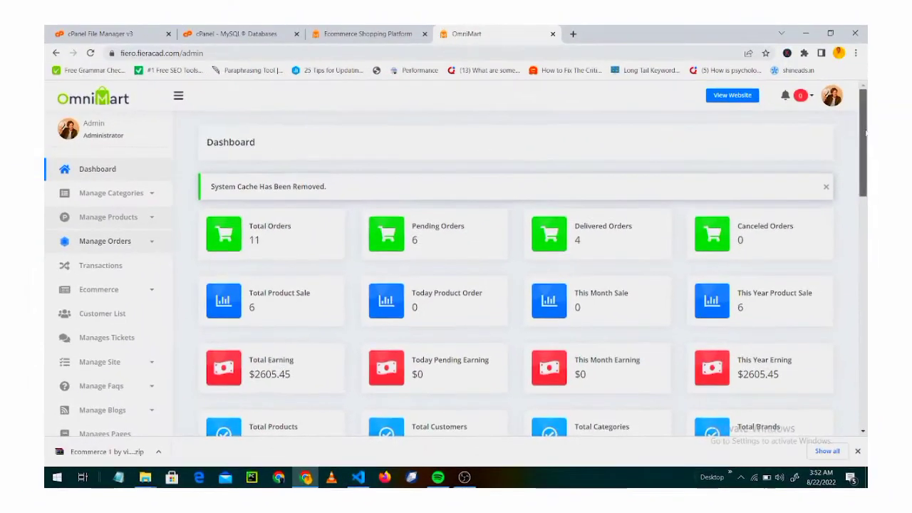
scroll(515, 271, "down", 1)
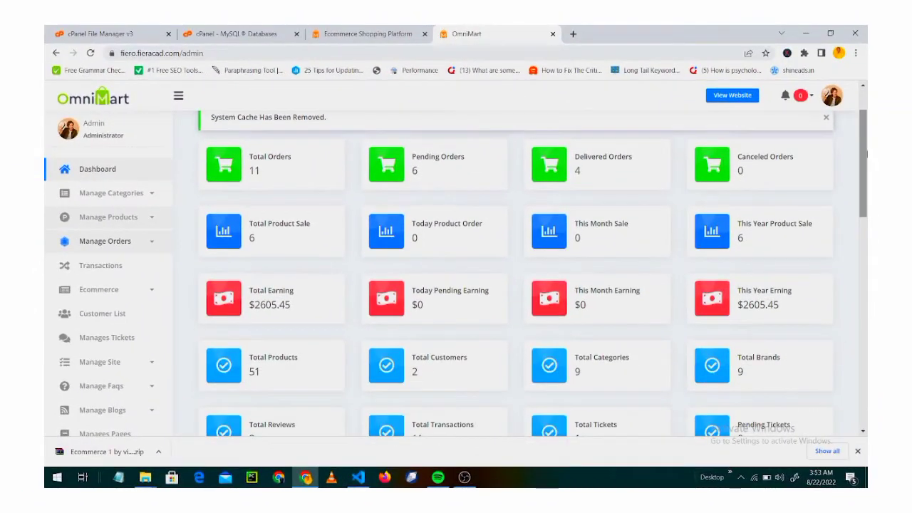
Scroll past the Monthly Sales and Earnings charts down to the Recent Orders table.
scroll(867, 156, "down", 1)
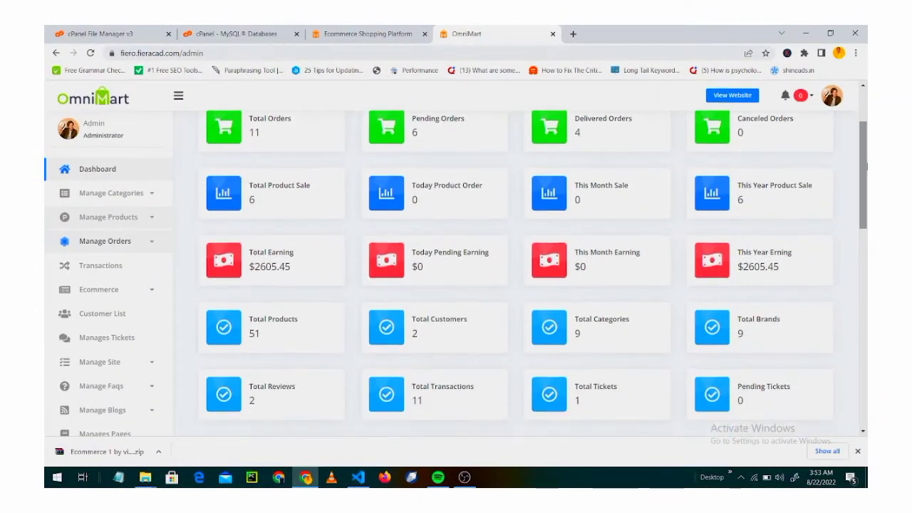
left_click_drag(867, 169, 868, 281)
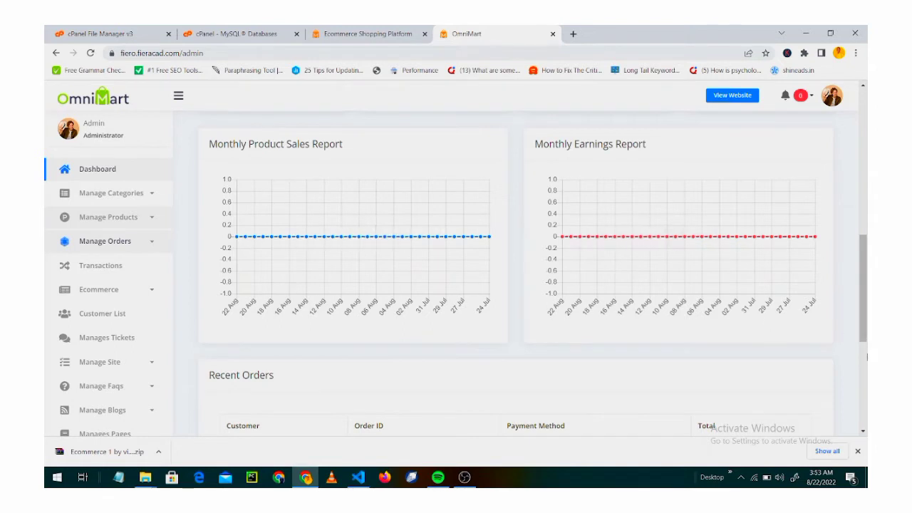
left_click_drag(860, 304, 868, 378)
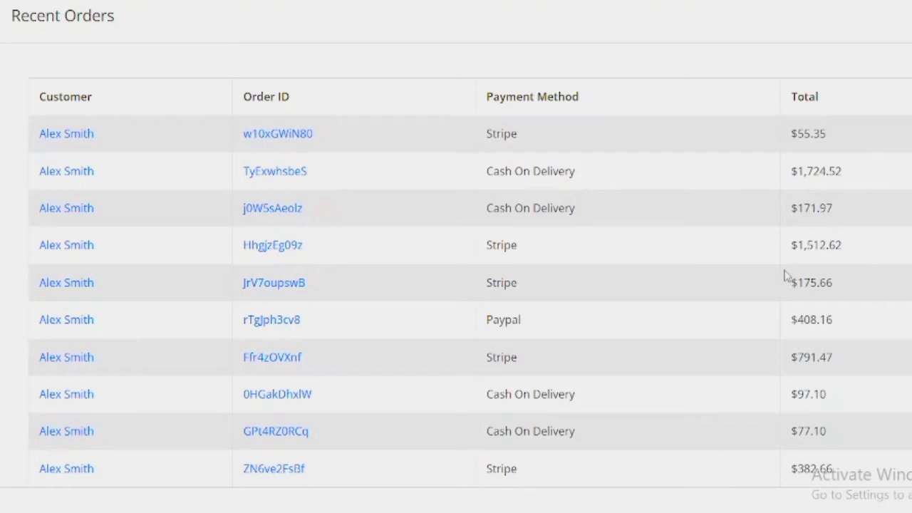
scroll(456, 257, "down", 2)
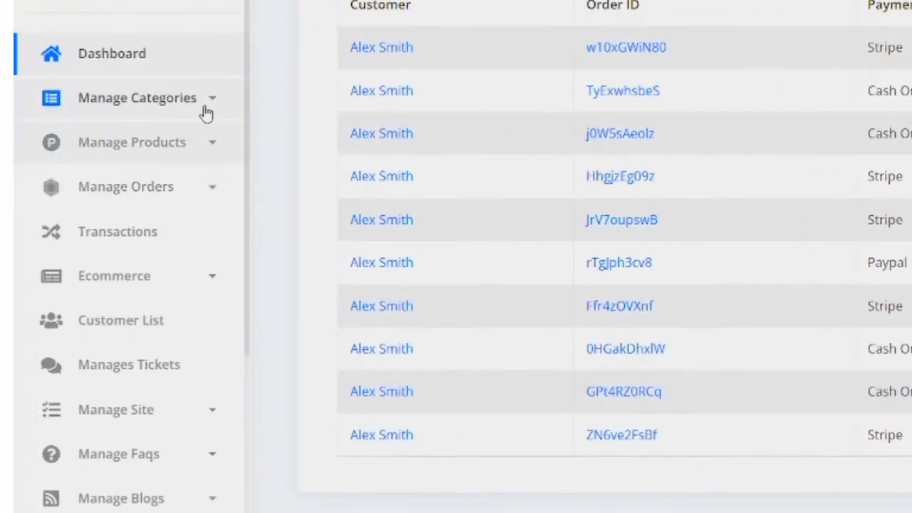
Expand and collapse the sidebar's category, product, order and Ecommerce menu sections.
left_click(206, 112)
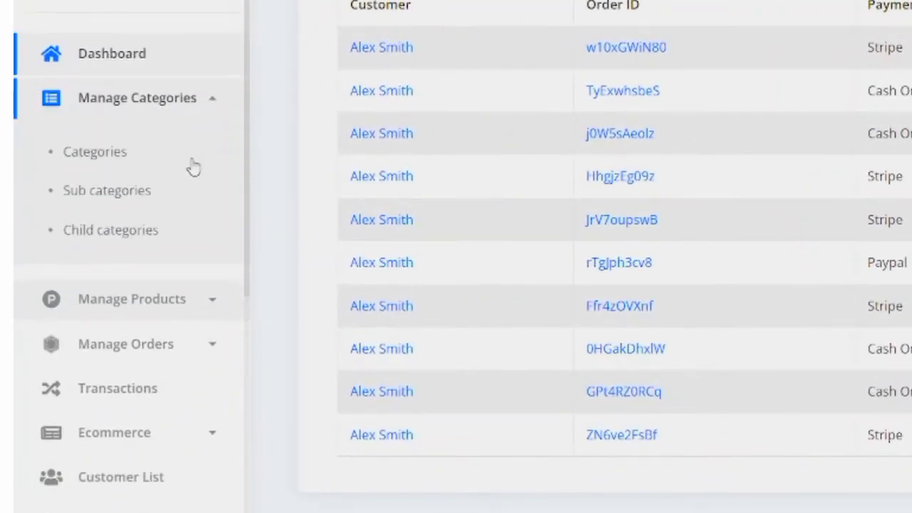
left_click(213, 114)
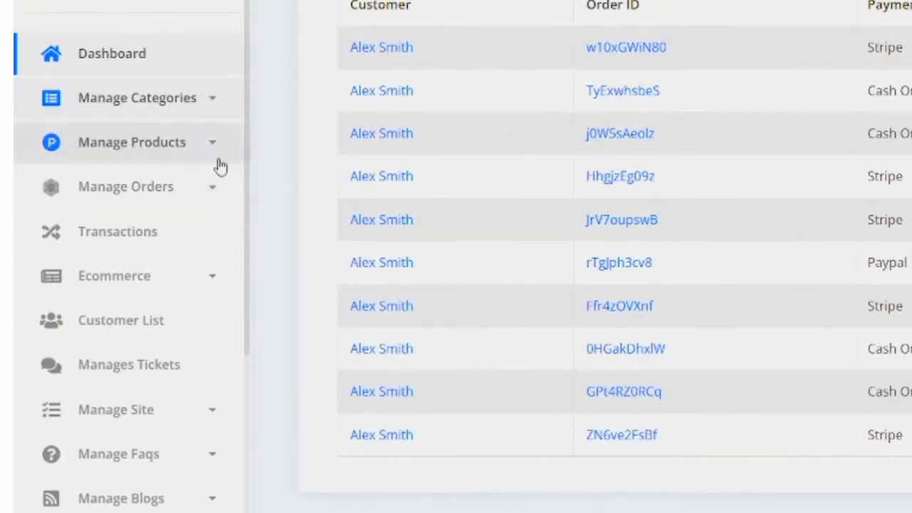
left_click(216, 163)
left_click(213, 163)
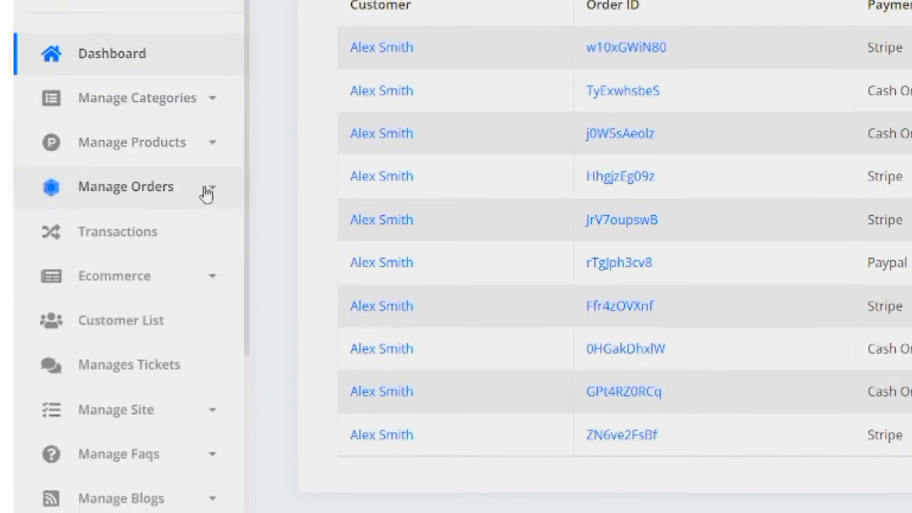
left_click(204, 190)
left_click(204, 190)
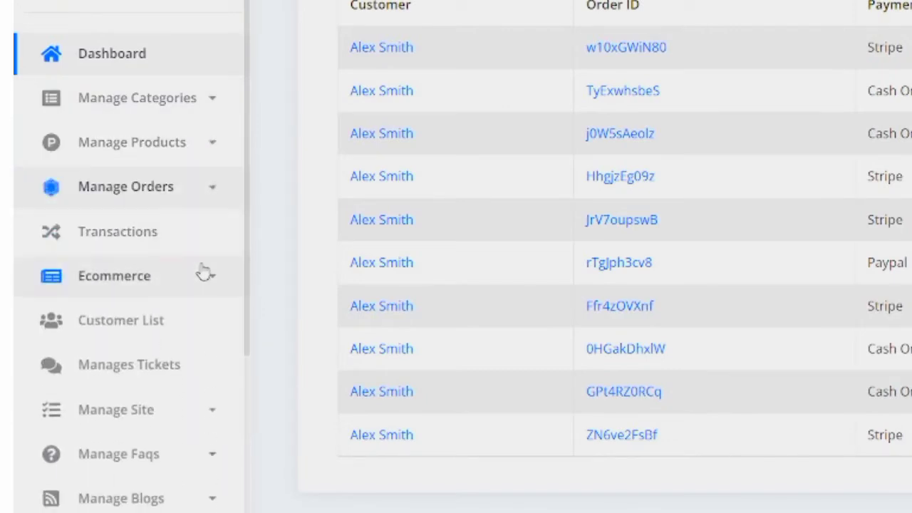
left_click(204, 278)
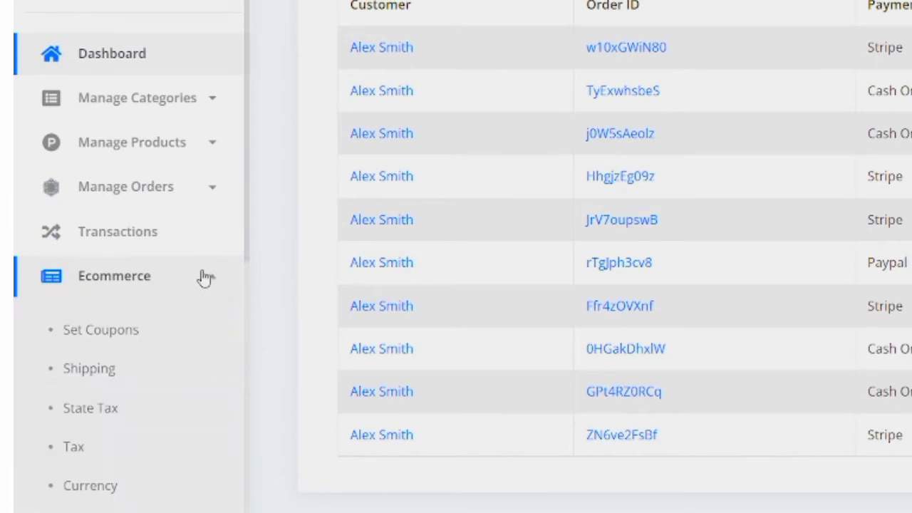
left_click(205, 278)
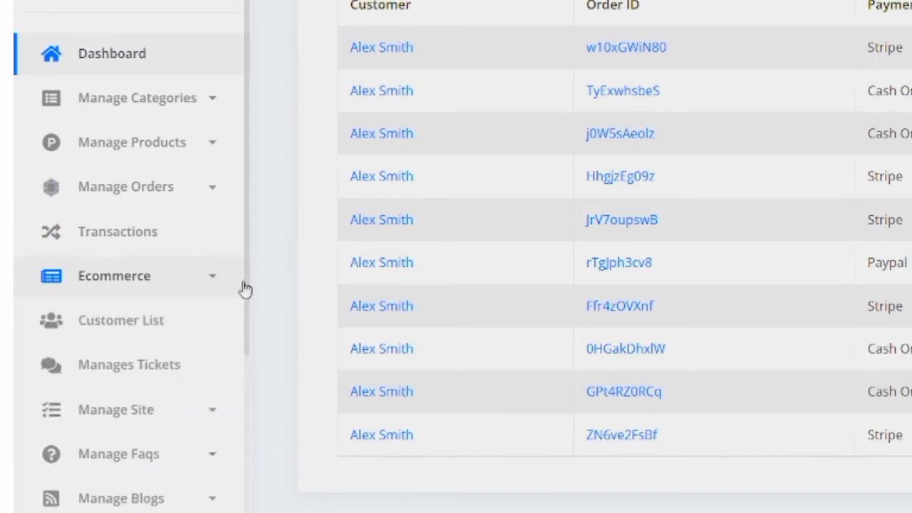
Expand the Manage Site section, then switch to the live storefront tab.
mouse_move(248, 294)
left_mouse_down()
mouse_move(246, 399)
mouse_move(255, 281)
left_mouse_up()
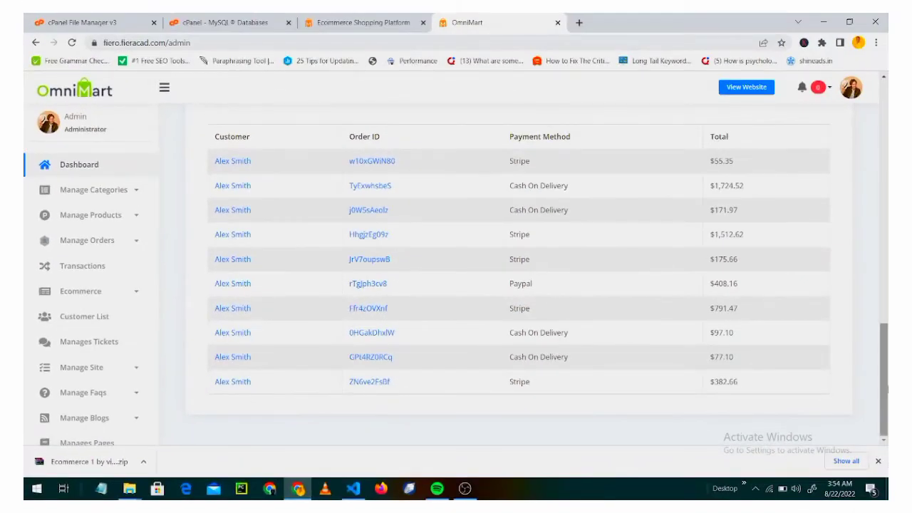
left_click_drag(885, 382, 885, 206)
left_click(127, 369)
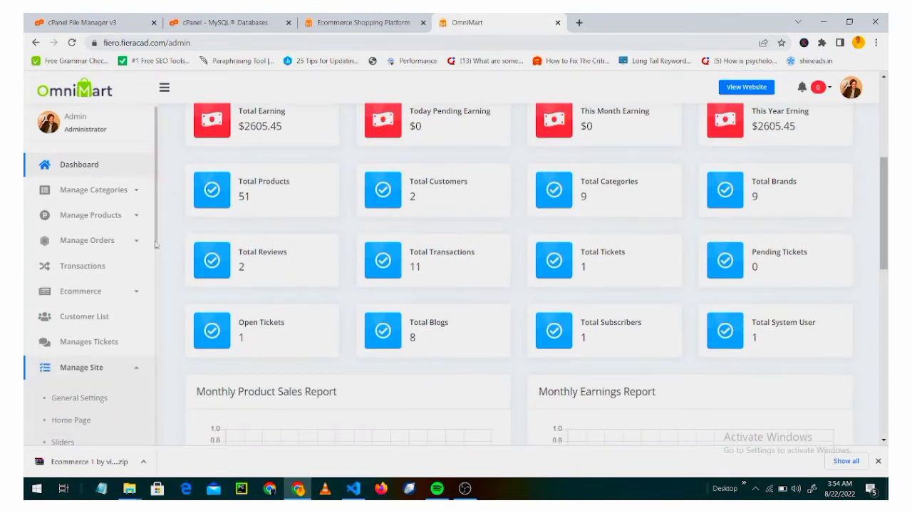
scroll(154, 314, "down", 3)
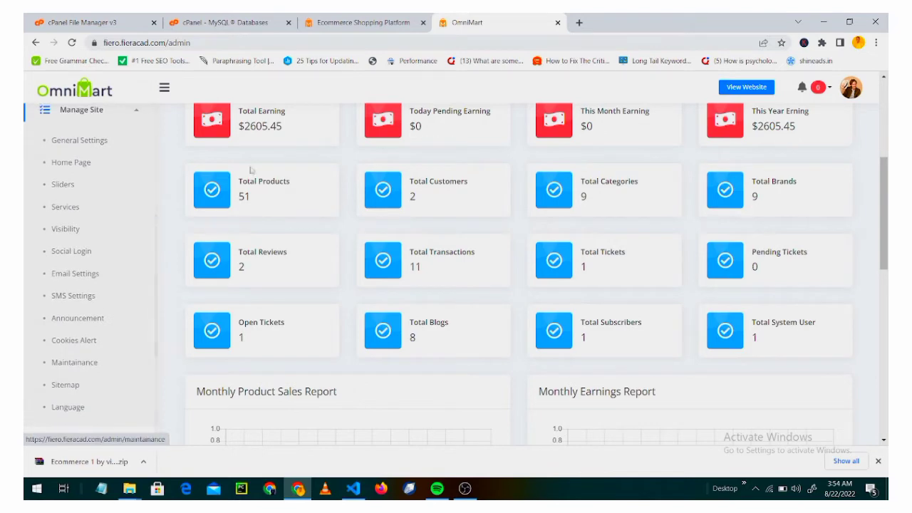
left_click(360, 23)
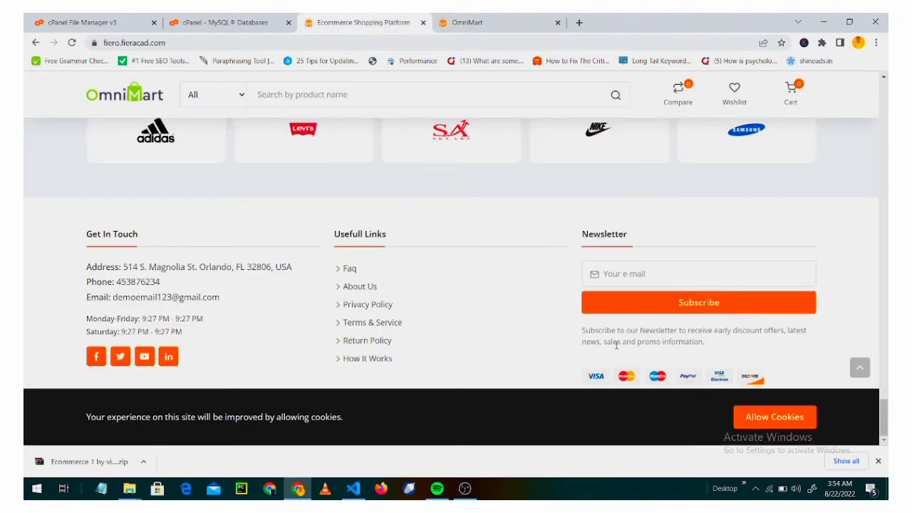
scroll(617, 345, "up", 10)
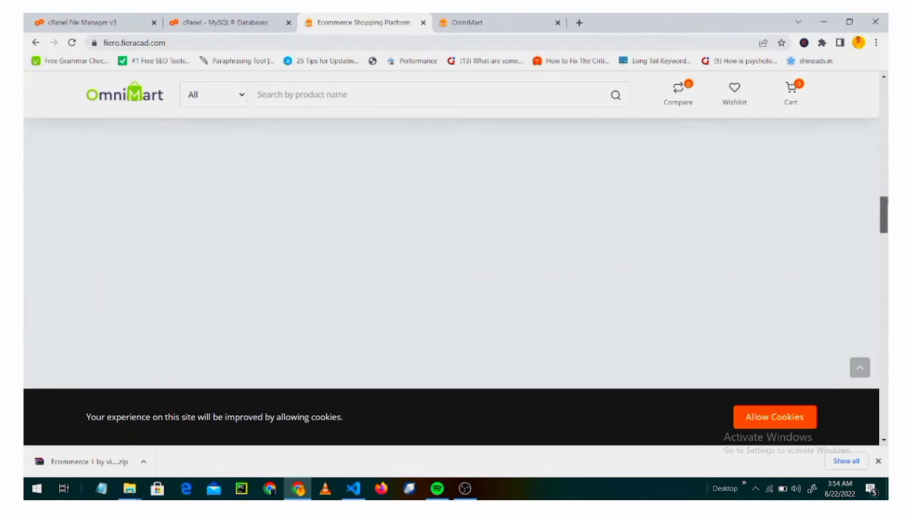
scroll(456, 250, "up", 5)
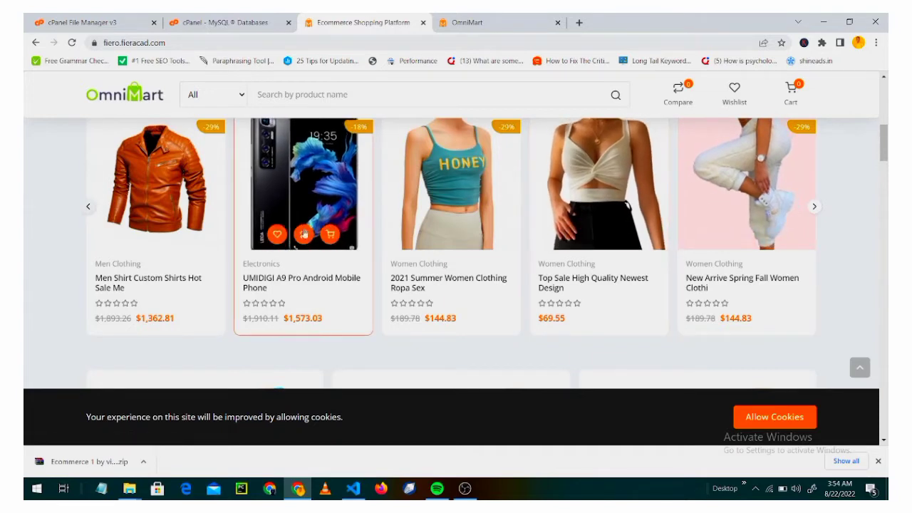
scroll(866, 193, "up", 10)
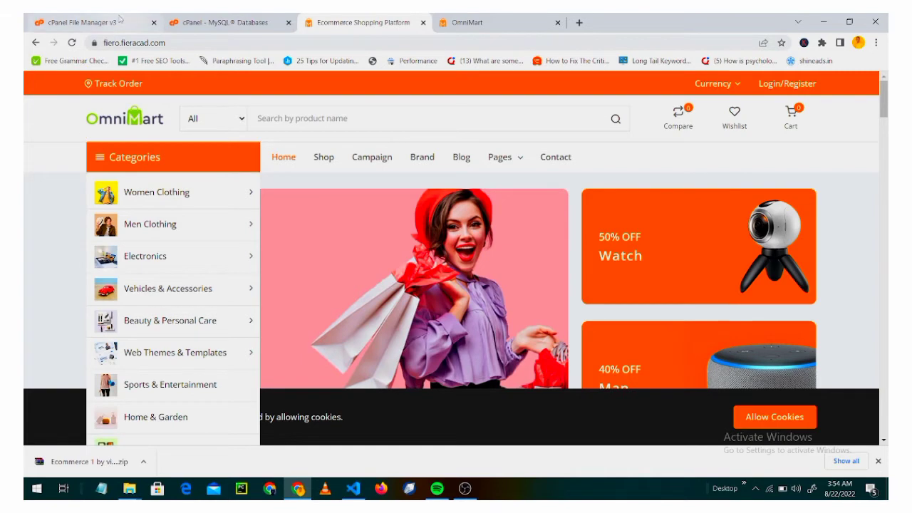
left_click(120, 19)
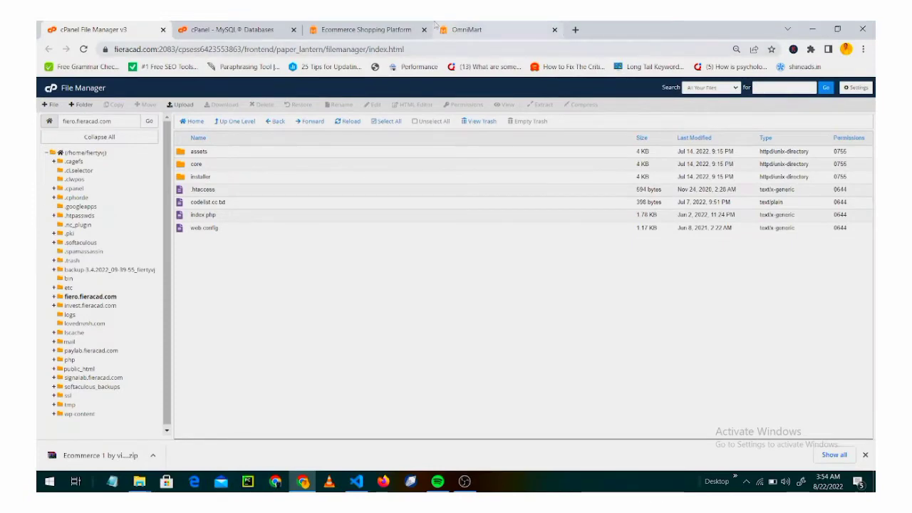
left_click(456, 29)
left_click(381, 29)
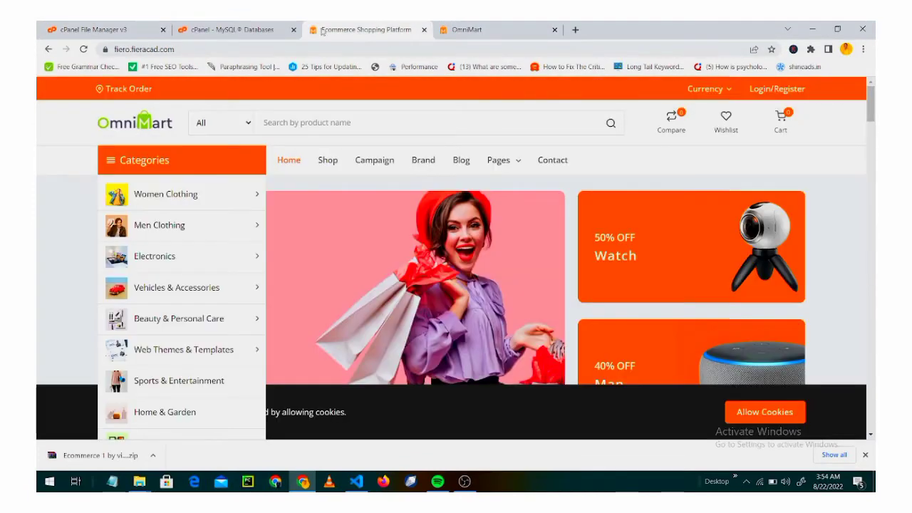
Select all seven items from assets to web.config in fiero.fieracad.com and move them to the trash.
left_click(461, 30)
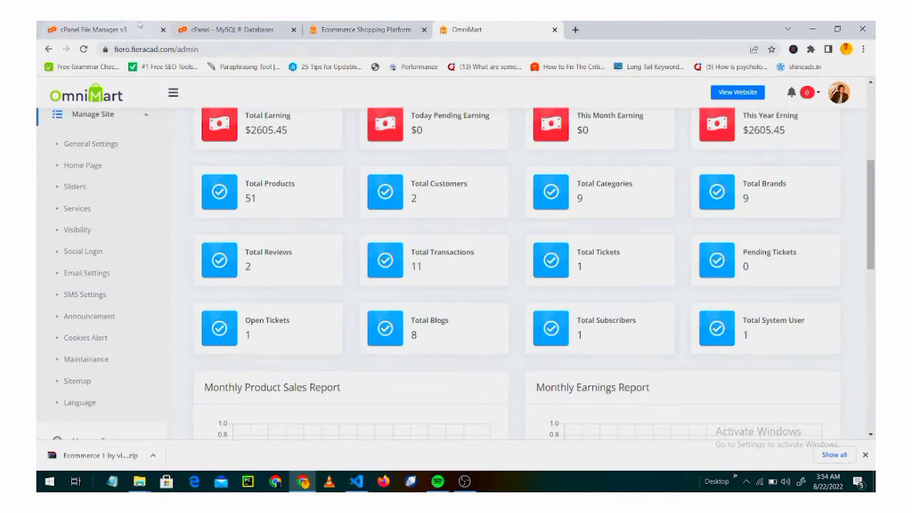
left_click(107, 29)
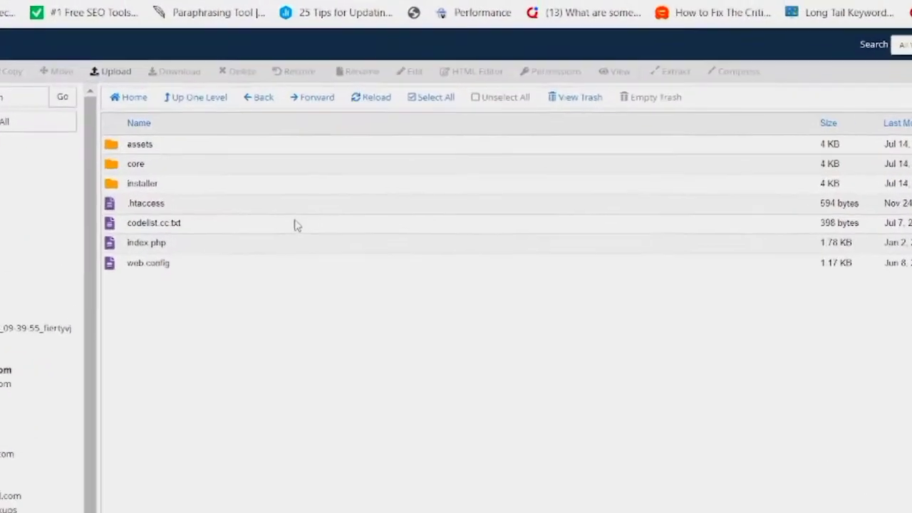
left_click(298, 204)
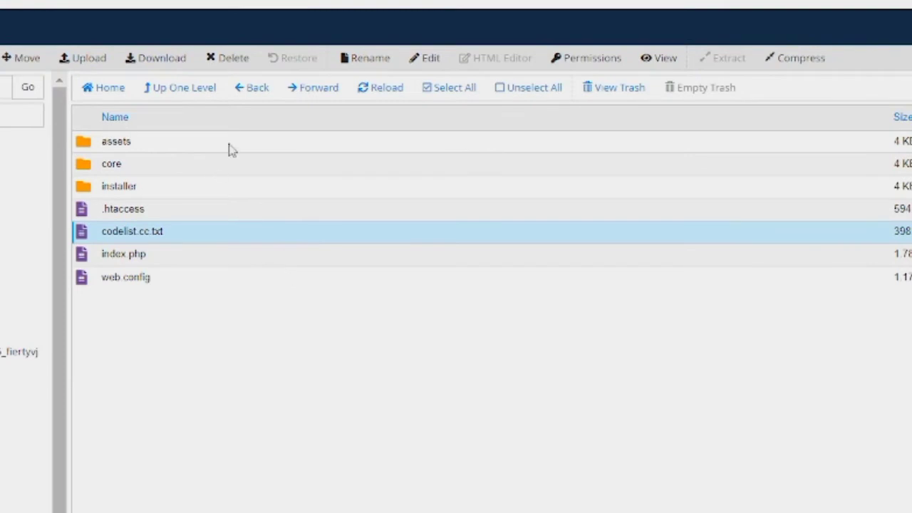
left_click(231, 147)
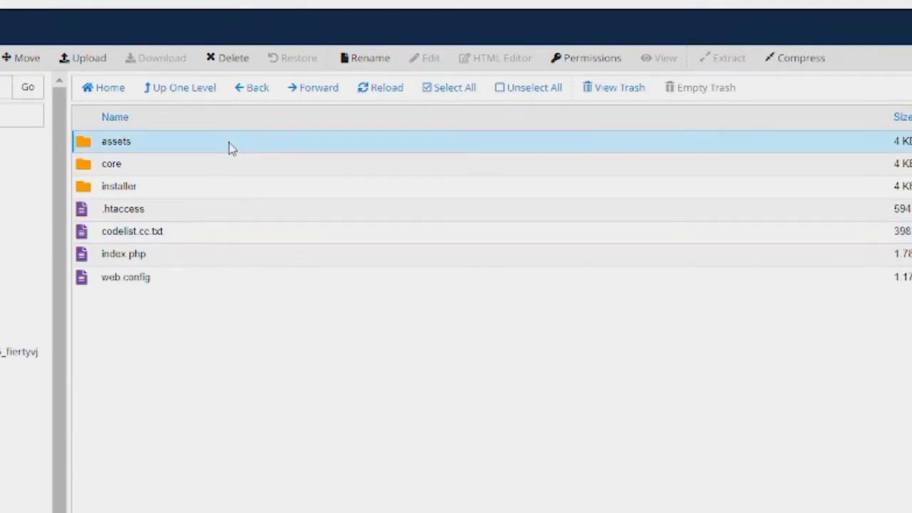
left_click(240, 276, "shift")
right_click(229, 280)
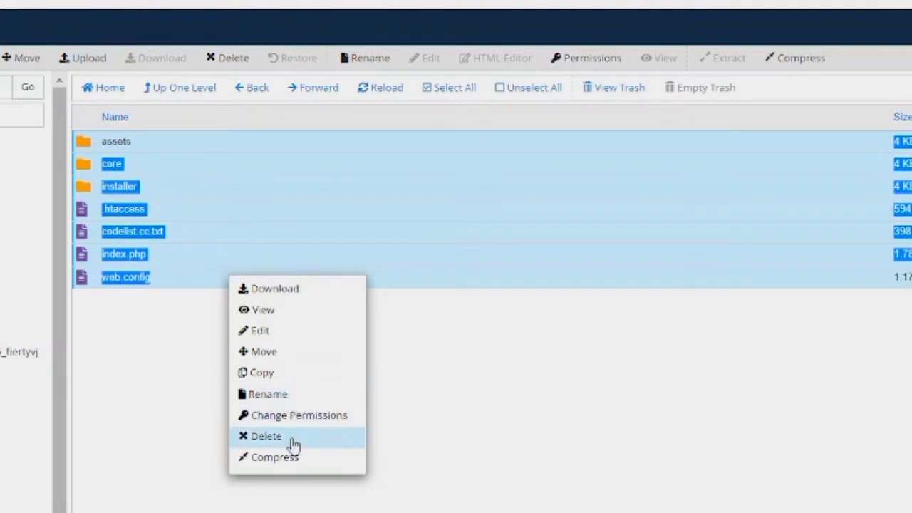
left_click(291, 439)
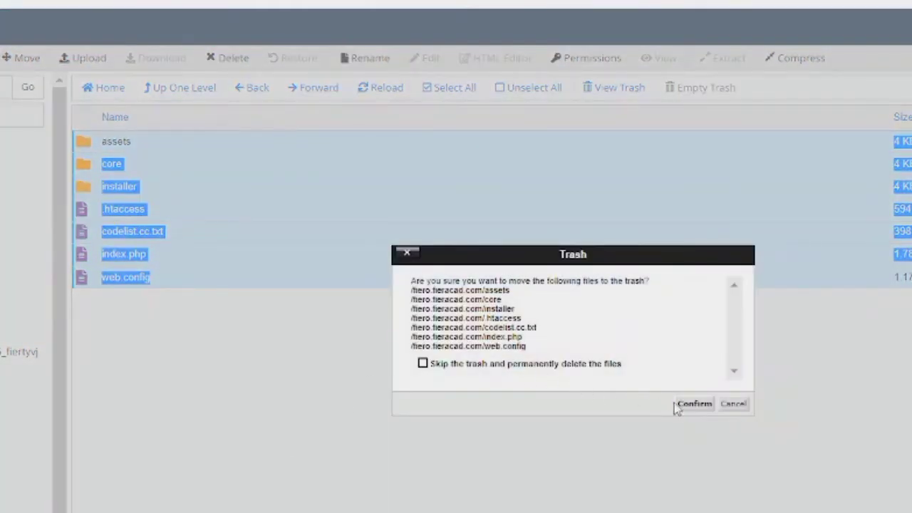
left_click(686, 405)
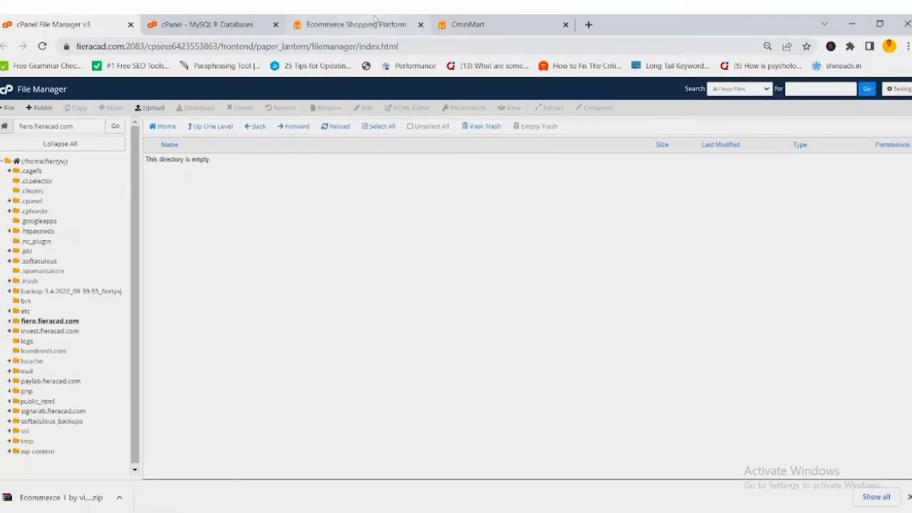
left_click(374, 18)
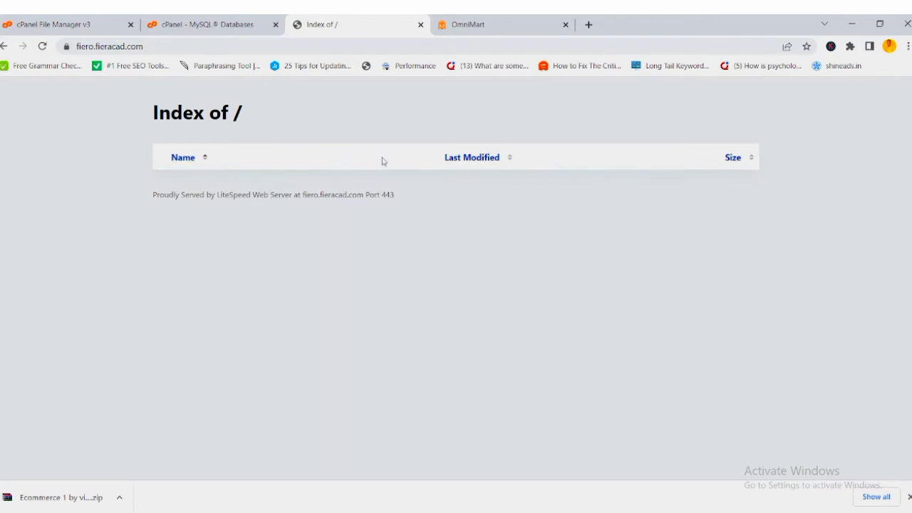
left_click(474, 22)
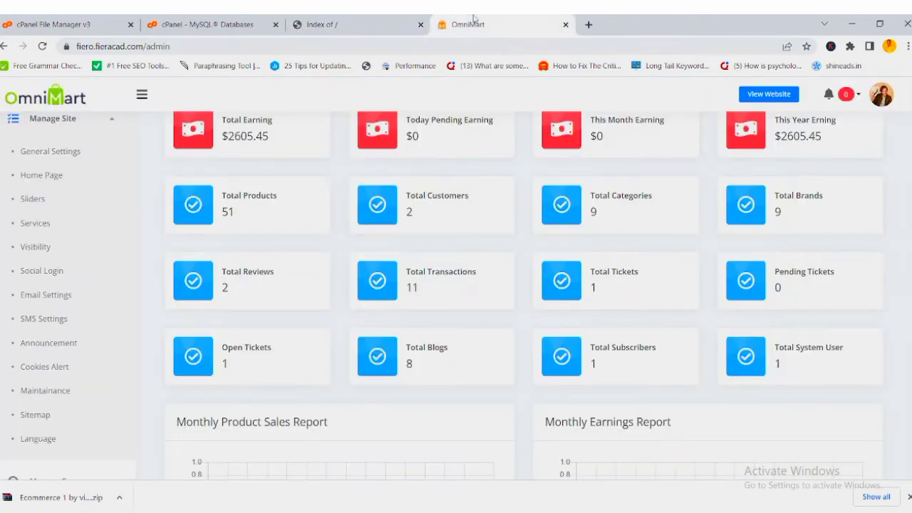
left_click(42, 47)
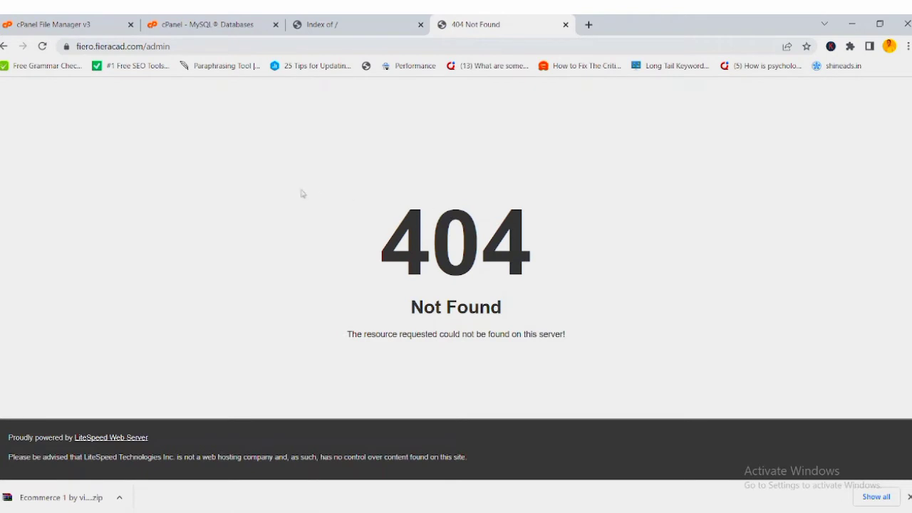
left_click(77, 21)
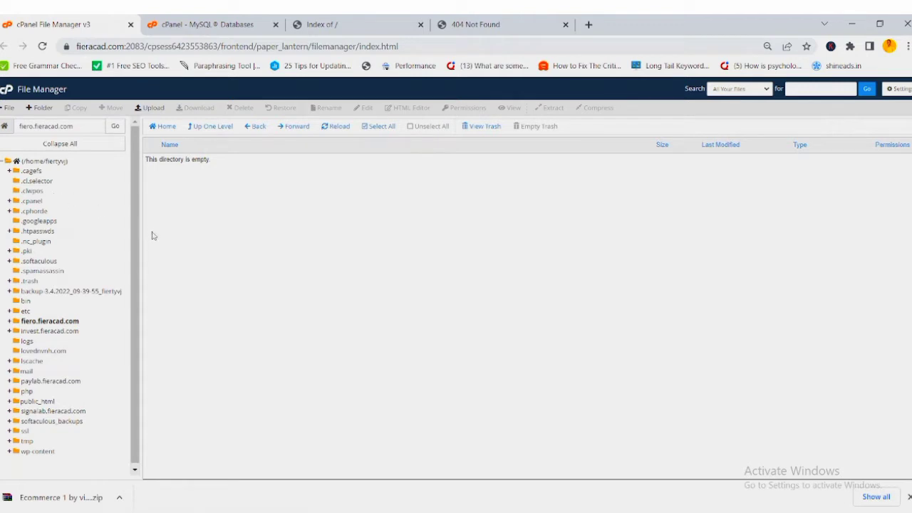
scroll(136, 245, "down", 1)
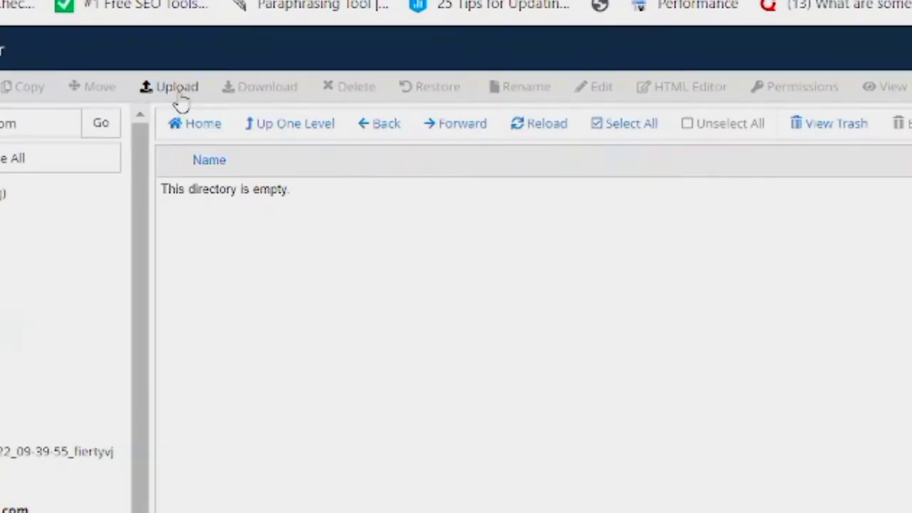
Upload Ecommerce Script - Sam Fiero.zip from the Desktop ecommerce folder into fiero.fieracad.com.
left_click(178, 95)
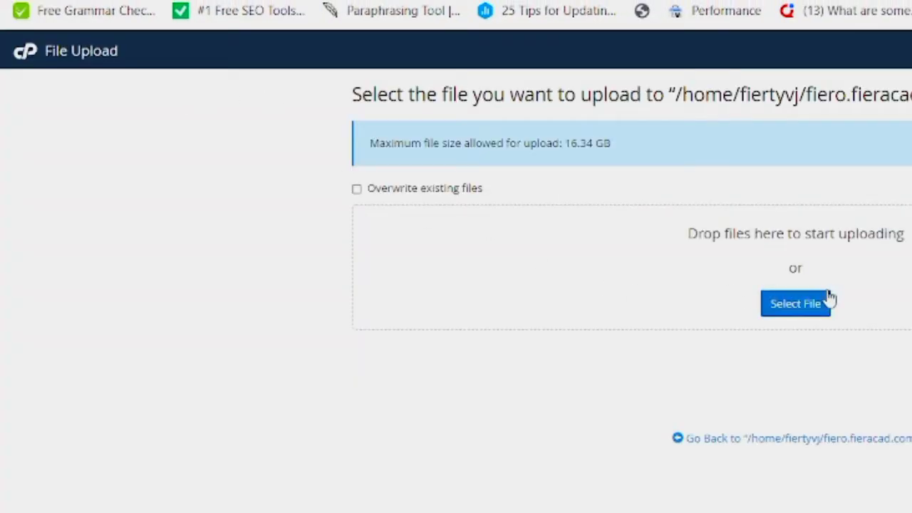
left_click(811, 308)
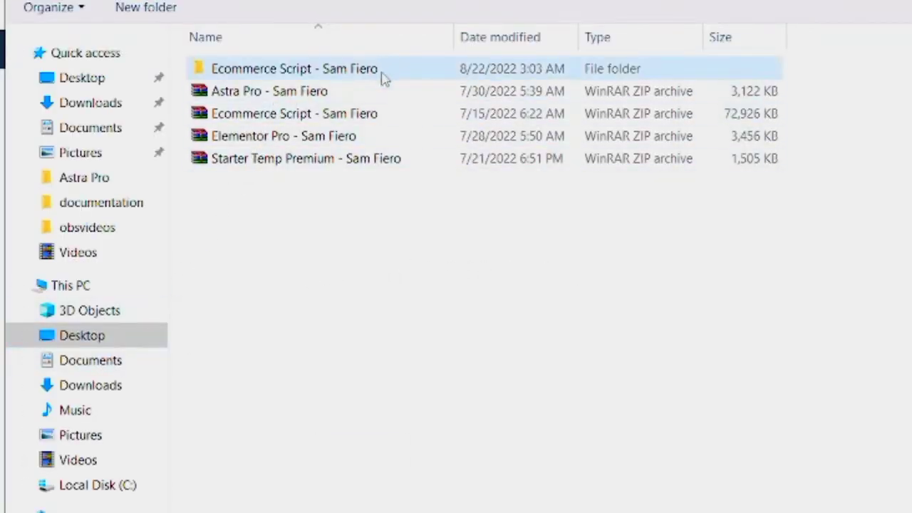
left_click(87, 345)
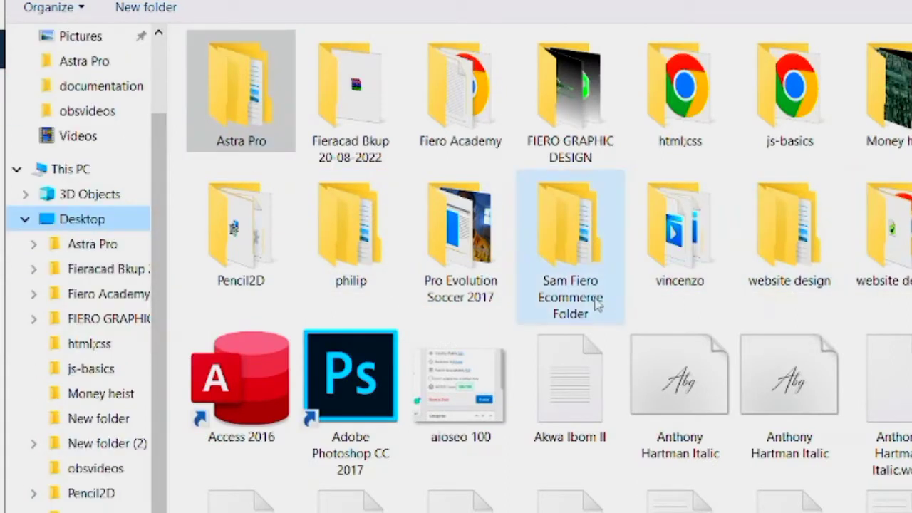
double_click(559, 255)
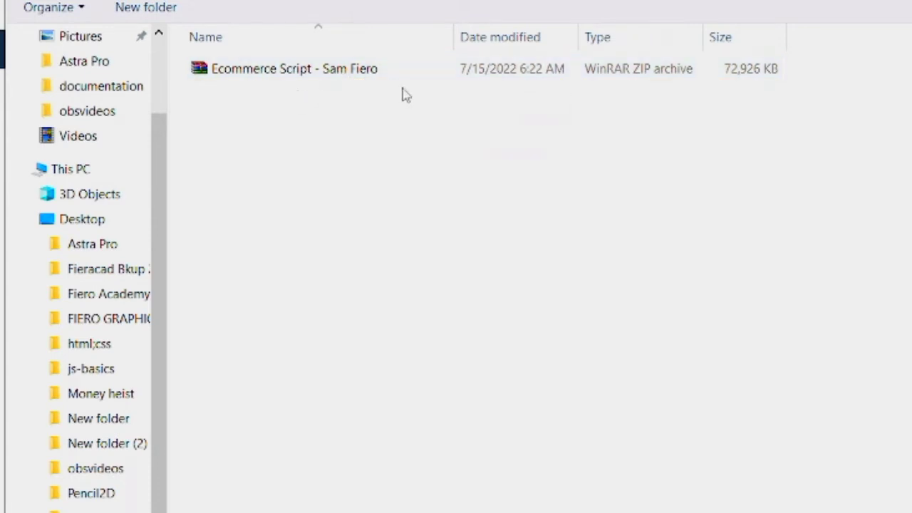
left_click(436, 76)
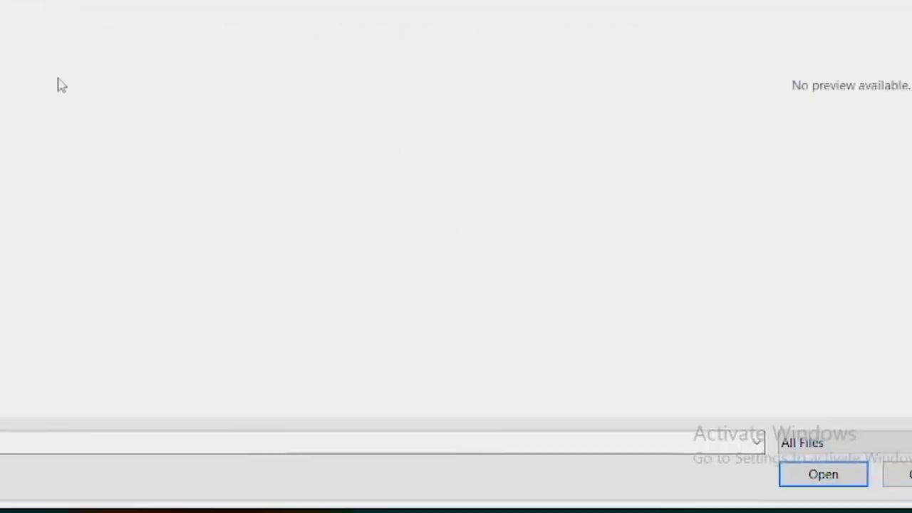
left_click(823, 474)
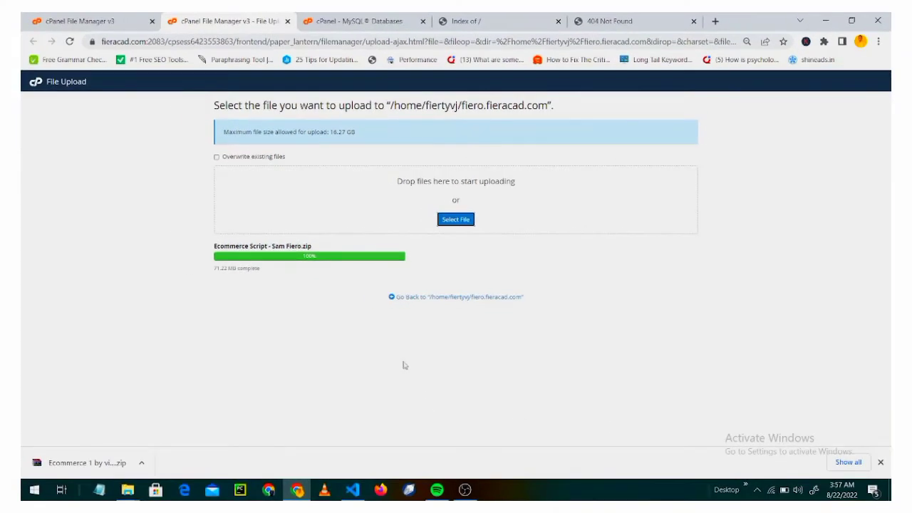
Extract Ecommerce Script - Sam Fiero.zip into /fiero.fieracad.com and close the results.
left_click(417, 301)
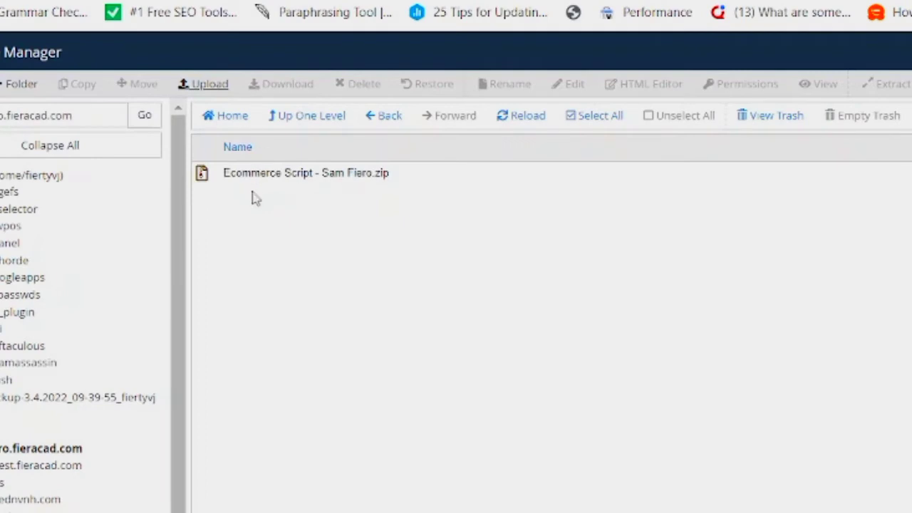
left_click(311, 176)
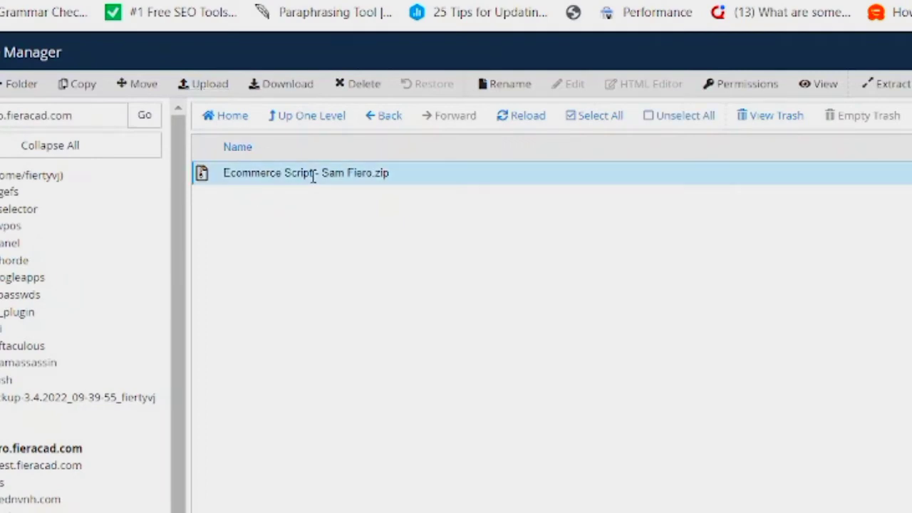
right_click(309, 178)
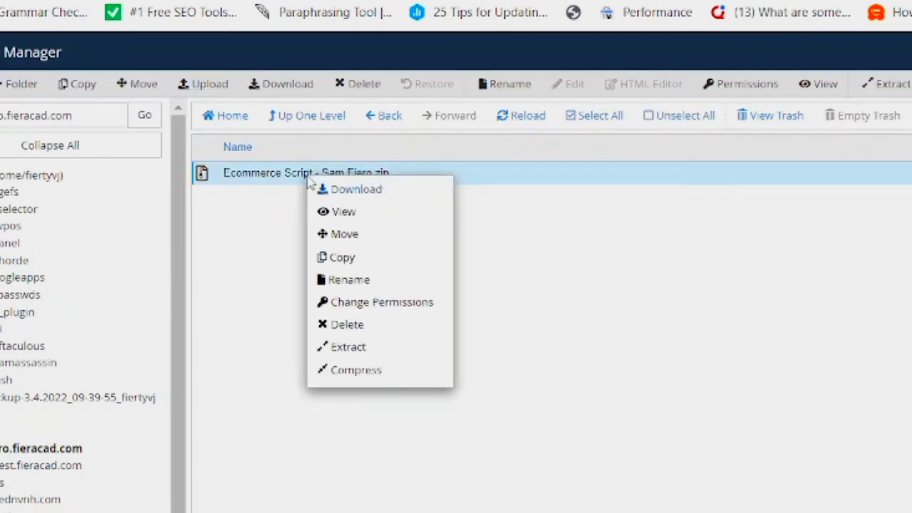
left_click(349, 349)
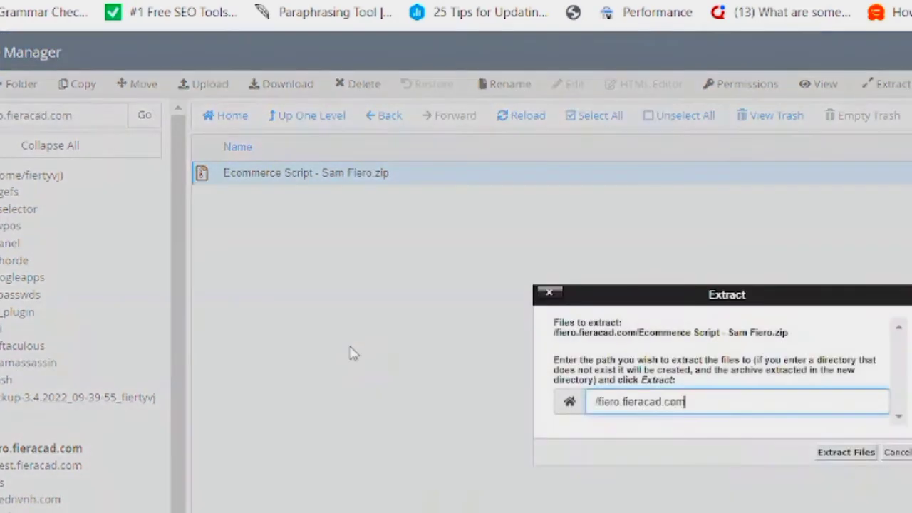
left_click(846, 453)
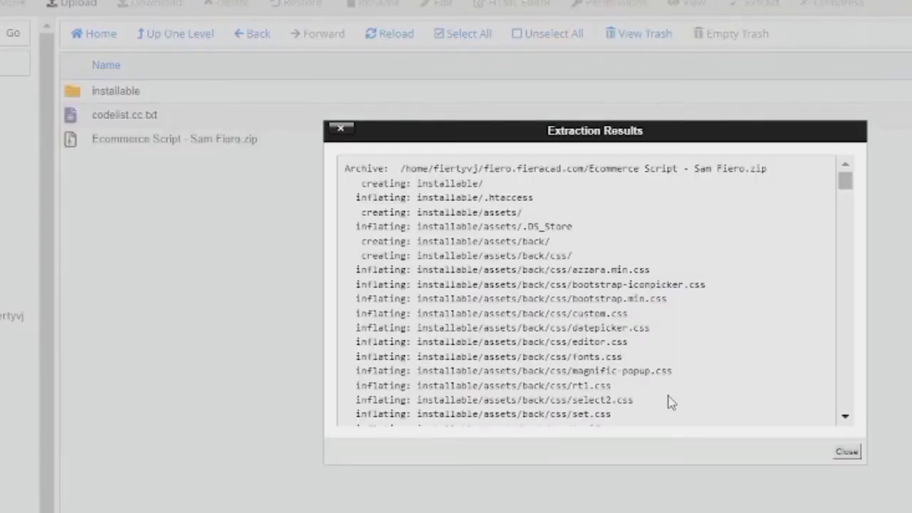
left_click(850, 452)
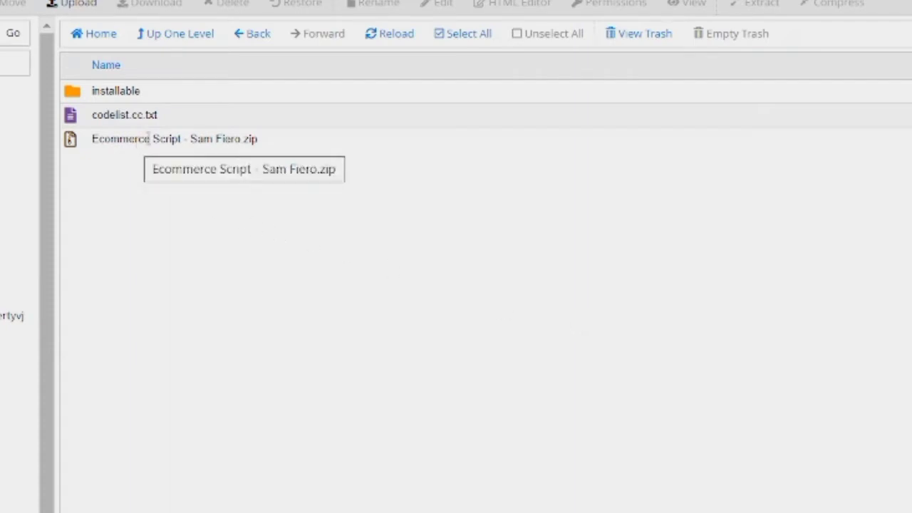
left_click(150, 139)
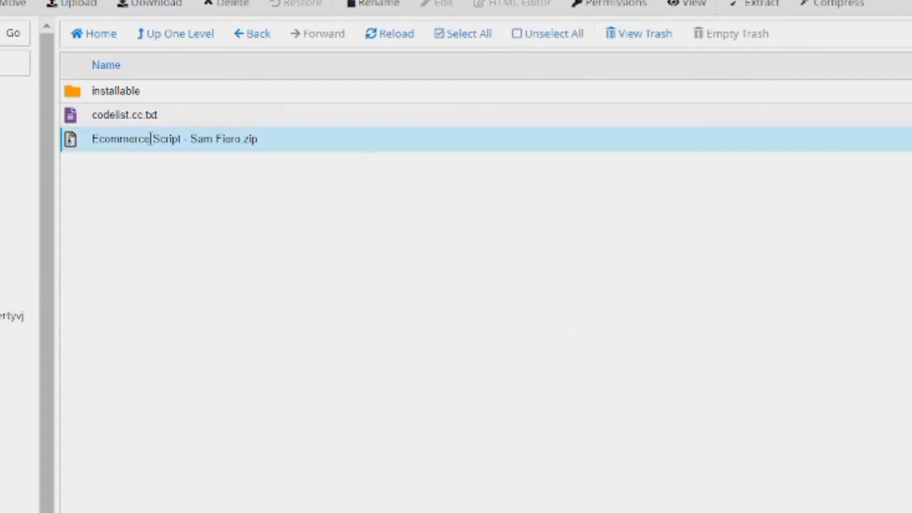
right_click(151, 139)
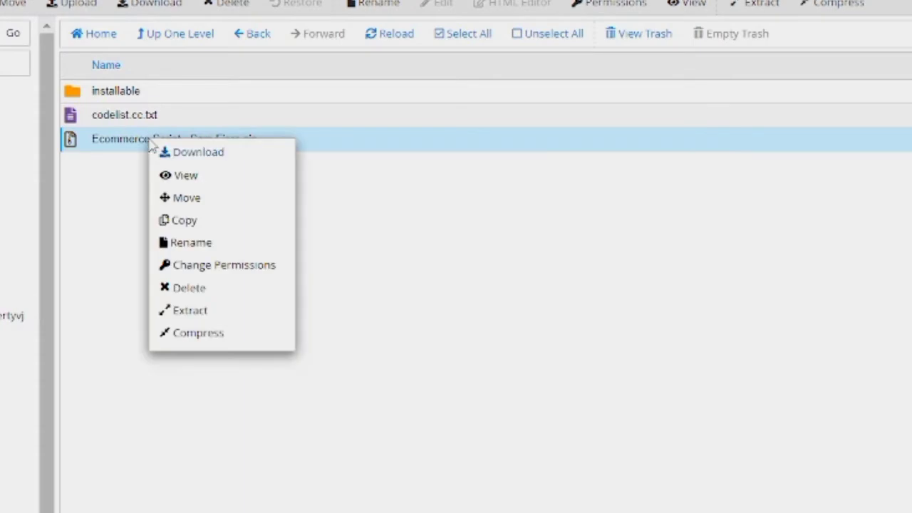
left_click(241, 295)
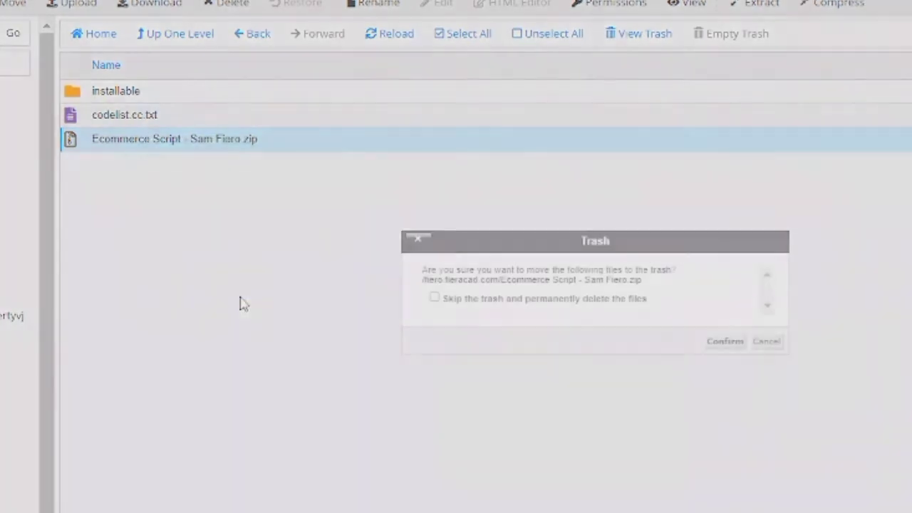
left_click(726, 342)
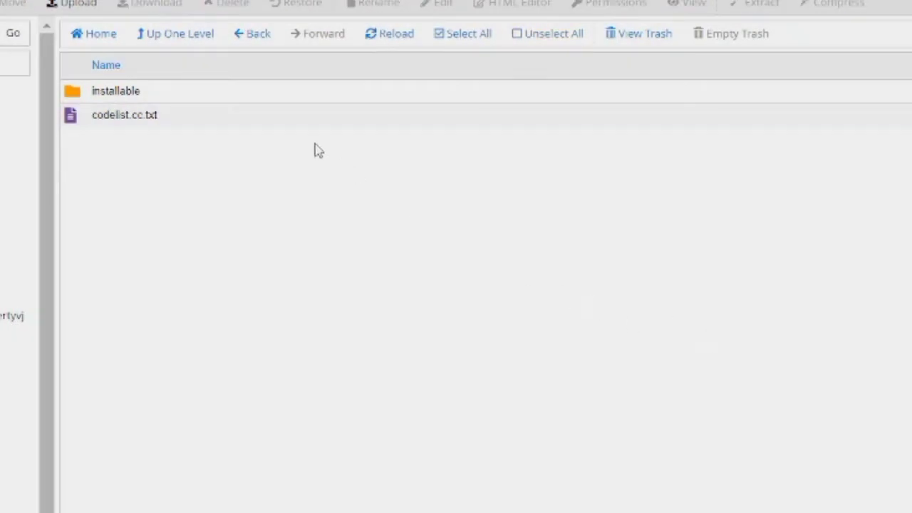
Select all six items inside installable and move them up to /fiero.fieracad.com.
double_click(230, 95)
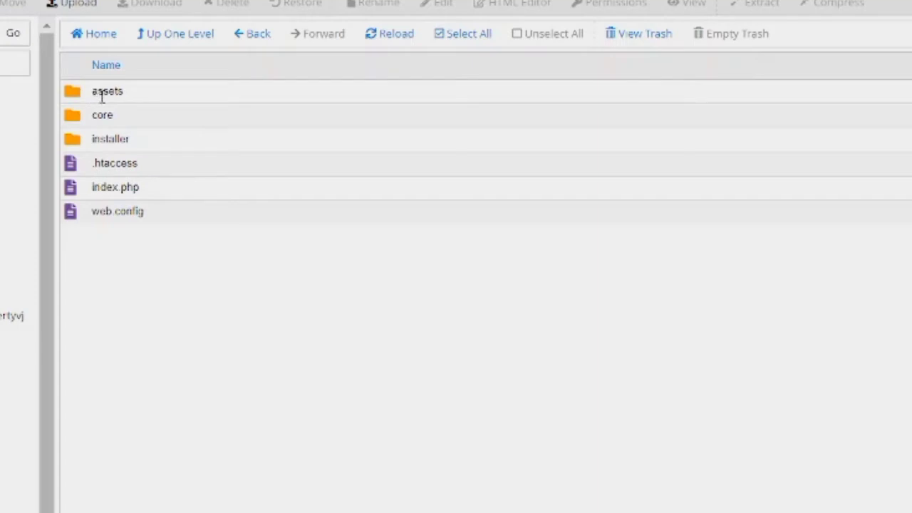
left_click(103, 97)
left_click_drag(103, 97, 95, 92)
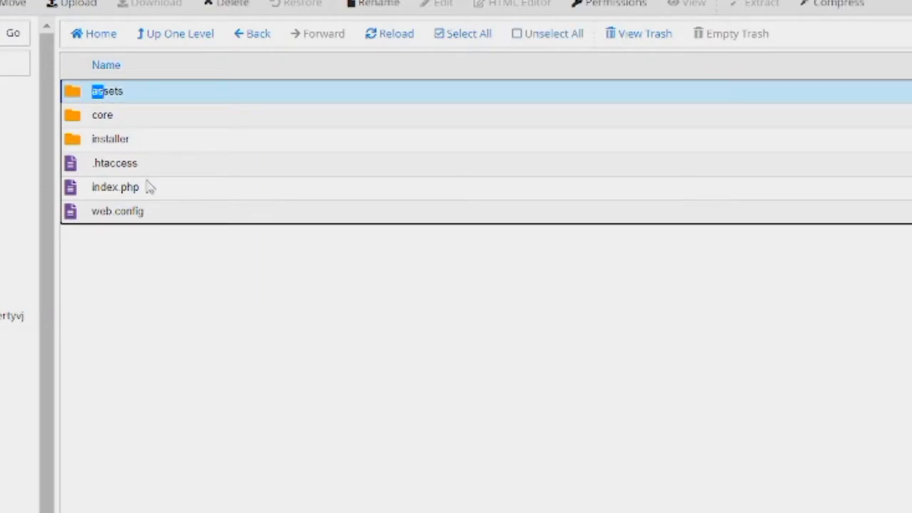
left_click(159, 217, "shift")
right_click(180, 153)
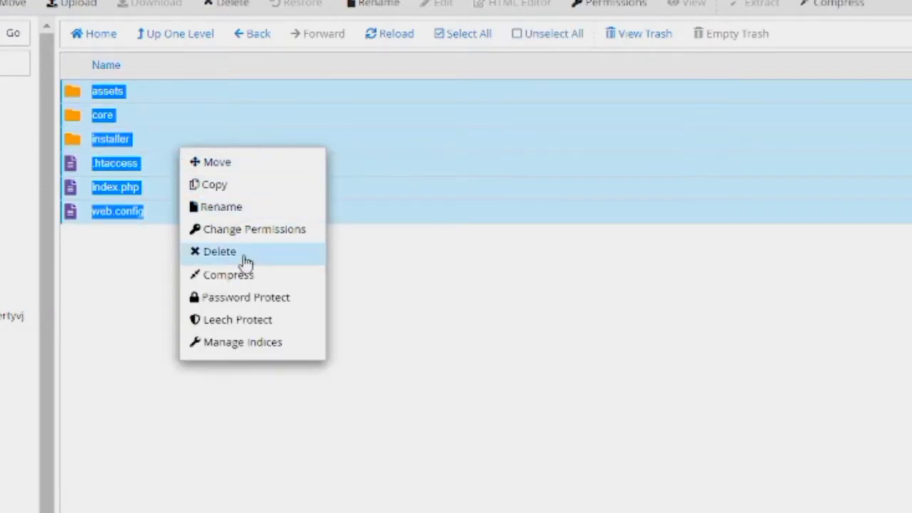
left_click(245, 168)
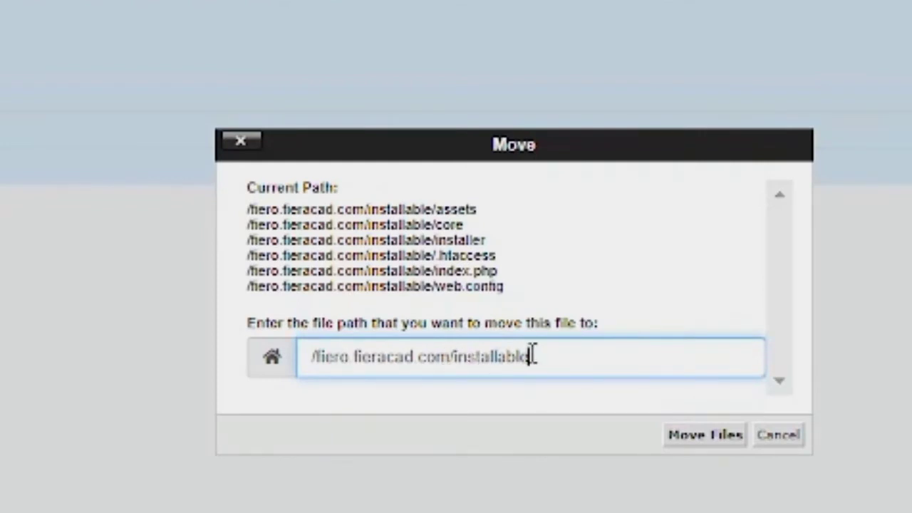
key("BackSpace")
key("BackSpace")
key("BackSpace")
key("BackSpace")
key("BackSpace")
key("BackSpace")
key("BackSpace")
key("BackSpace")
key("BackSpace")
key("BackSpace")
key("BackSpace")
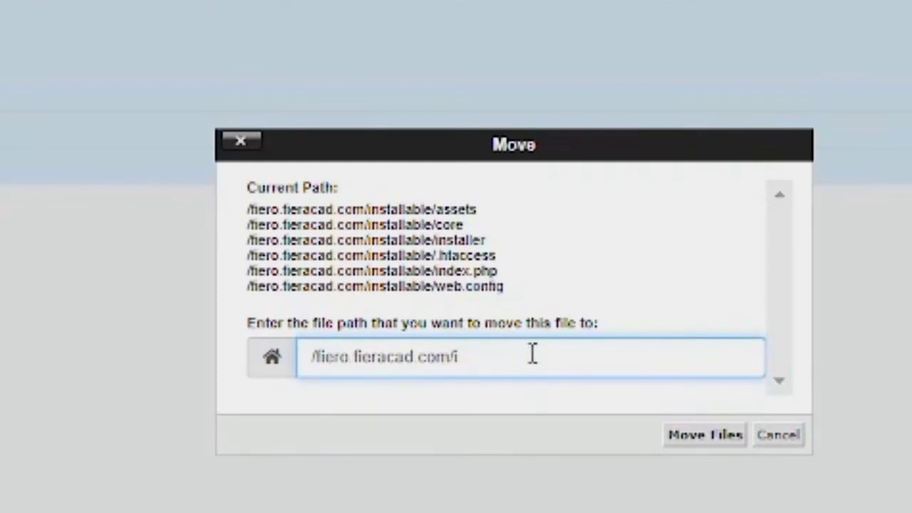
key("BackSpace")
left_click(708, 436)
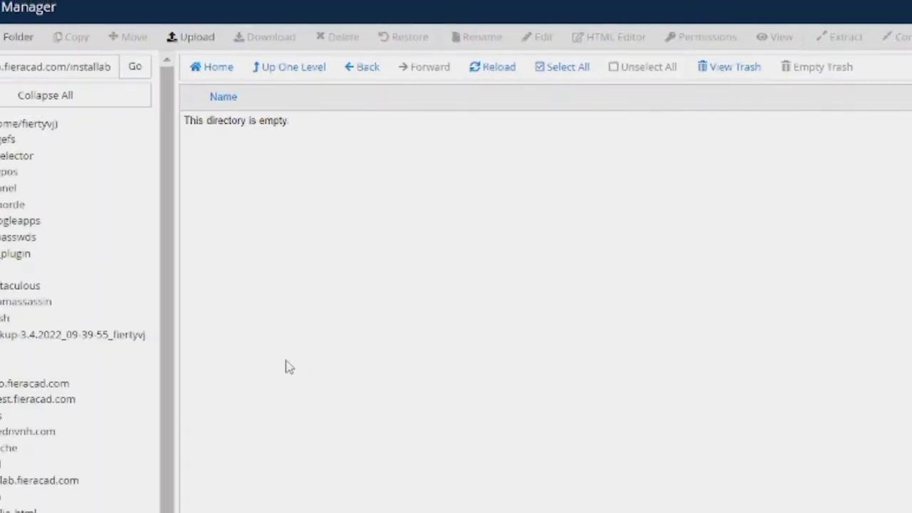
Check that the installable folder inside fiero.fieracad.com is now empty.
left_click(43, 383)
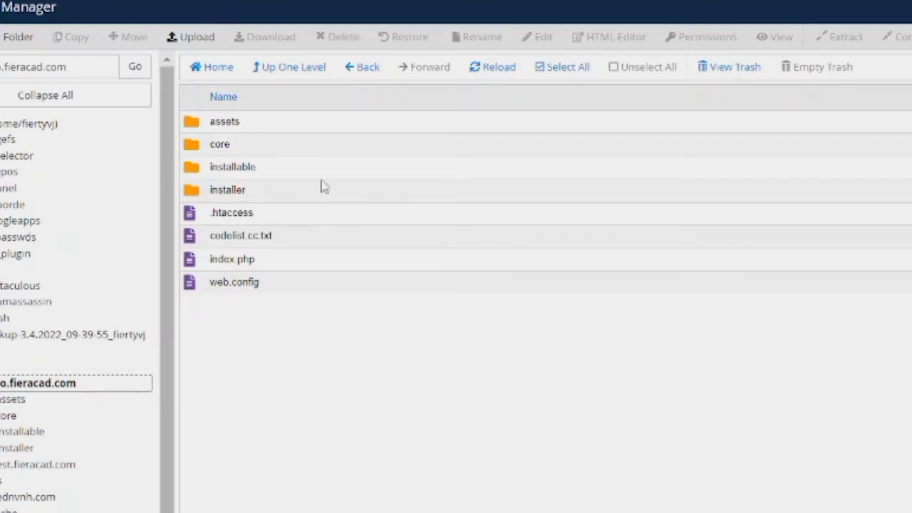
double_click(261, 174)
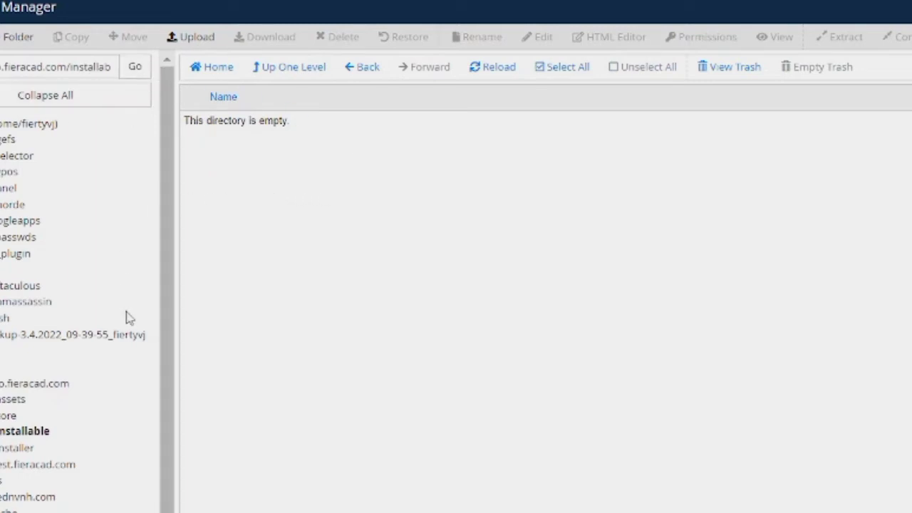
left_click(365, 69)
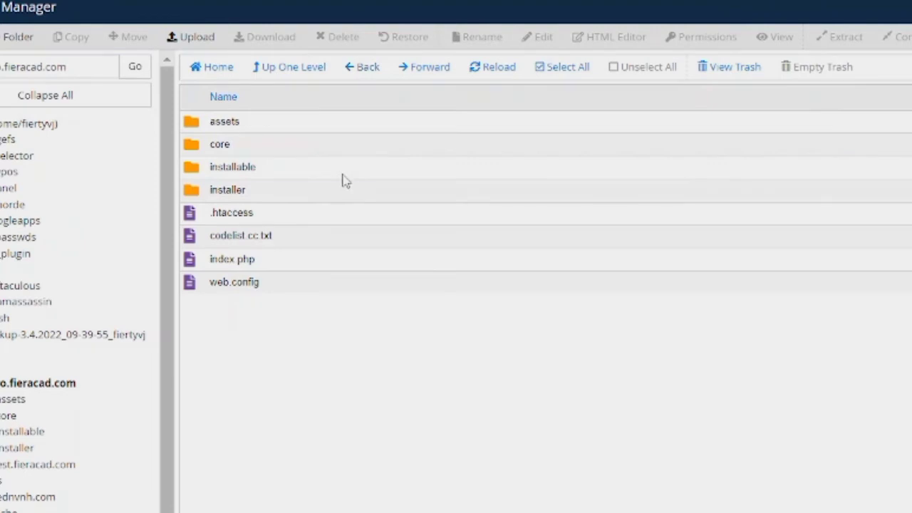
Delete the empty installable folder and bring up the site's Index of / page.
left_click(343, 178)
right_click(343, 176)
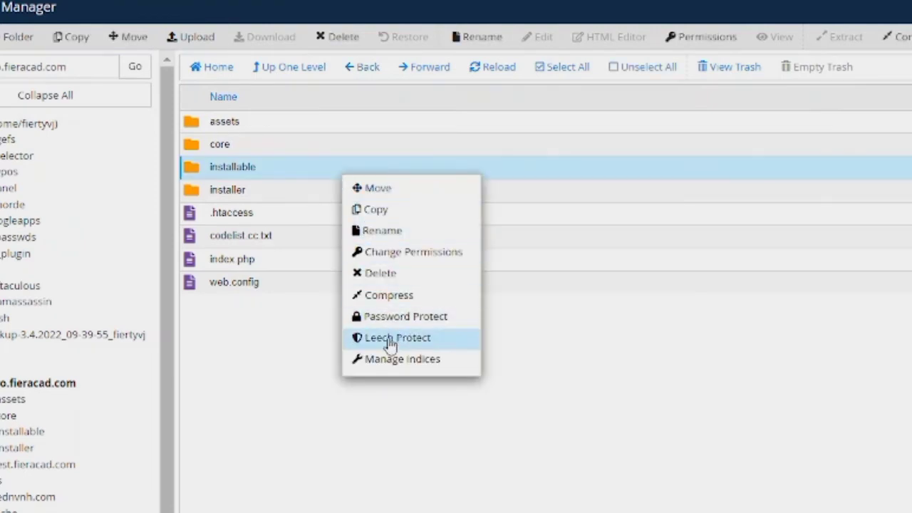
left_click(375, 274)
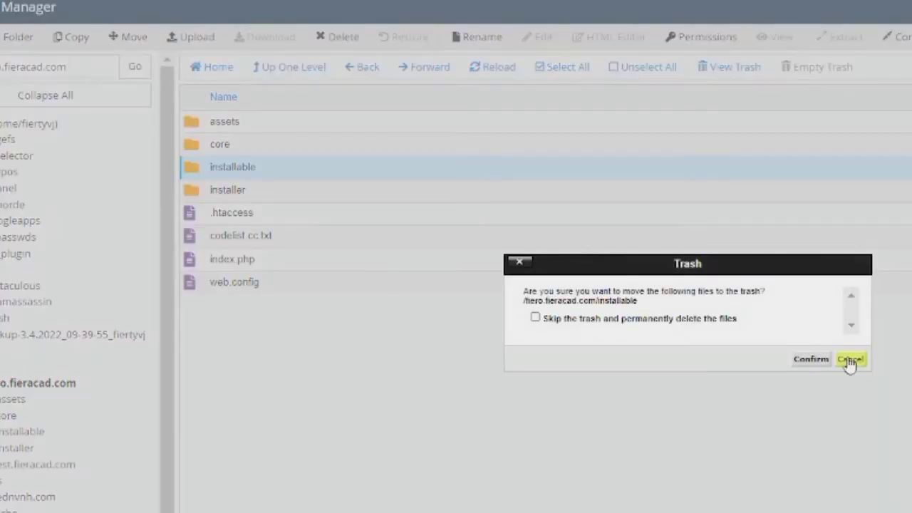
left_click(798, 362)
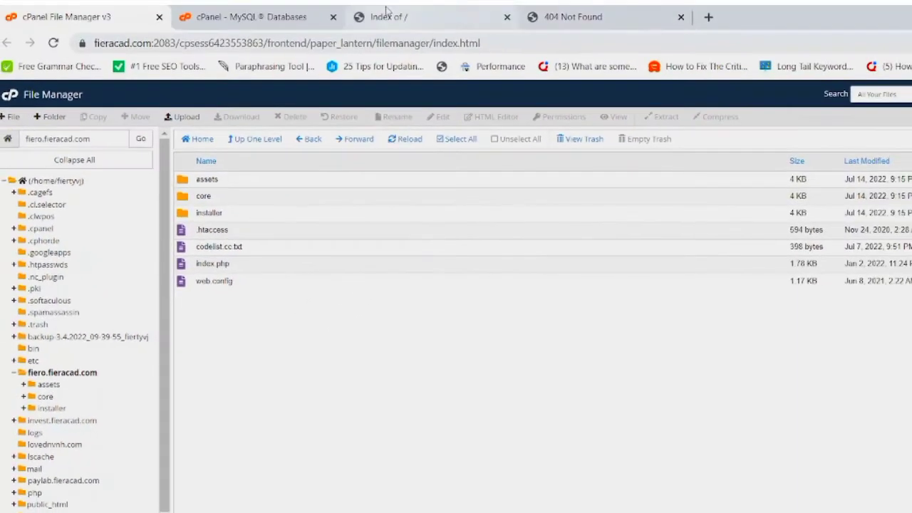
left_click(385, 13)
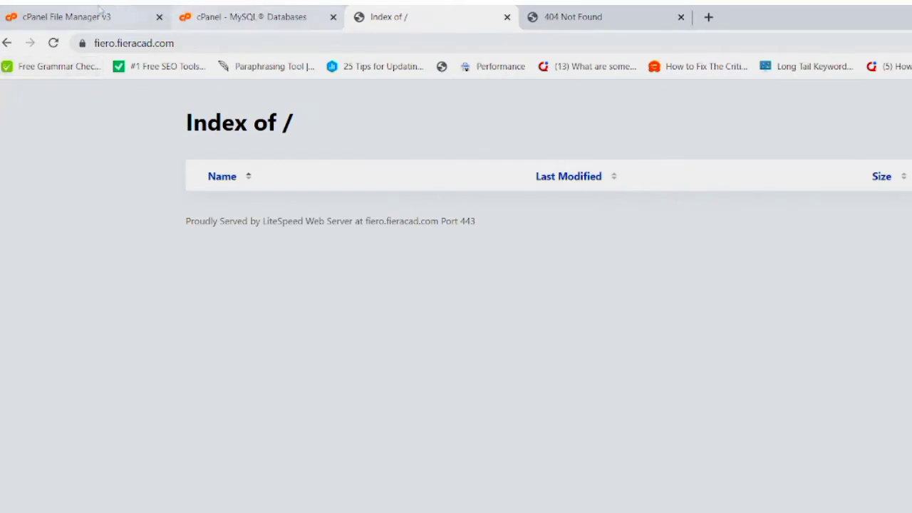
Reload the site so it loads the OmniMart Installer at /install.
left_click(53, 43)
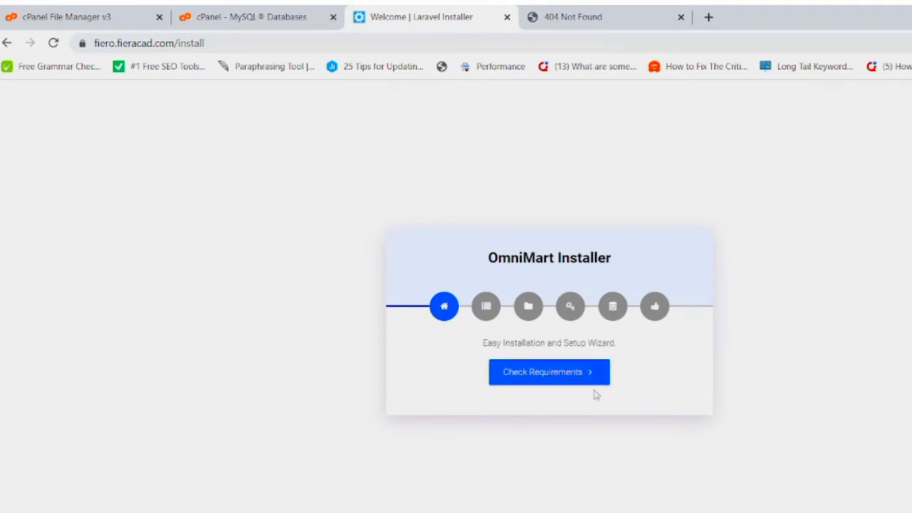
Pass the requirements check to reach the Permissions step, then return to File Manager.
left_click(544, 374)
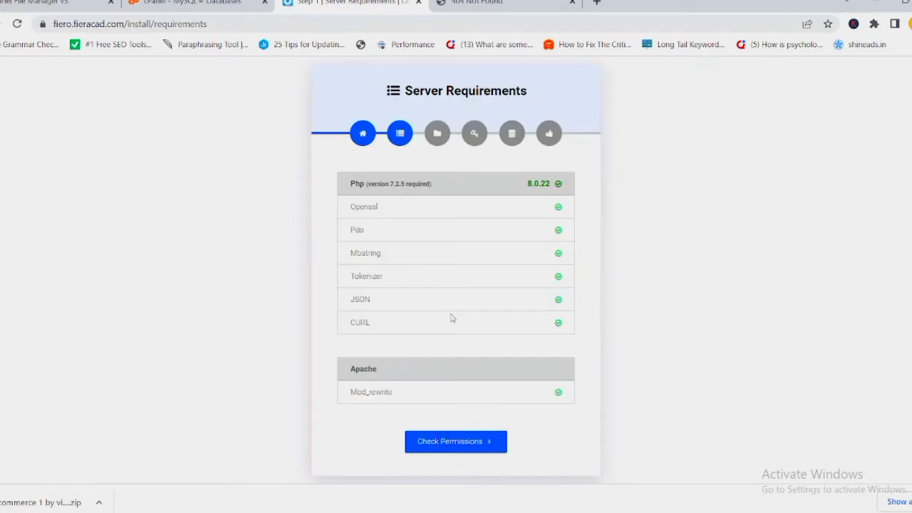
left_click(444, 450)
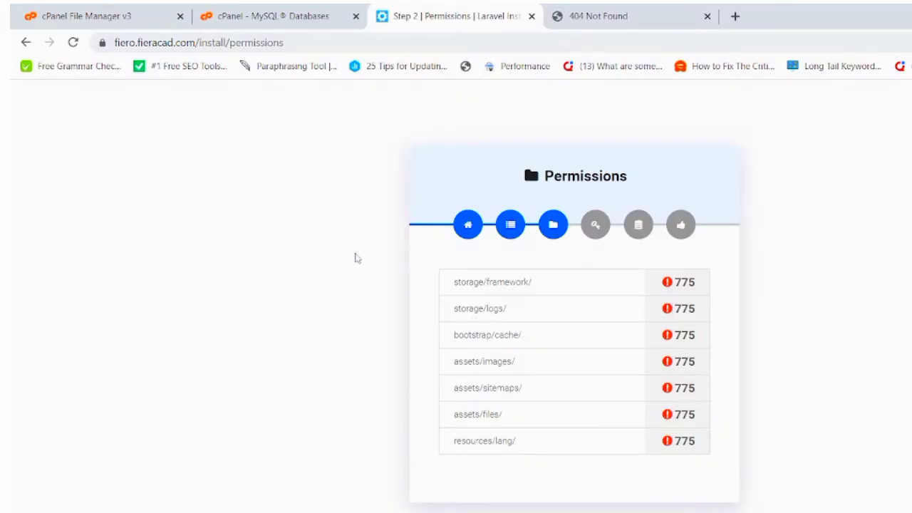
left_click(100, 9)
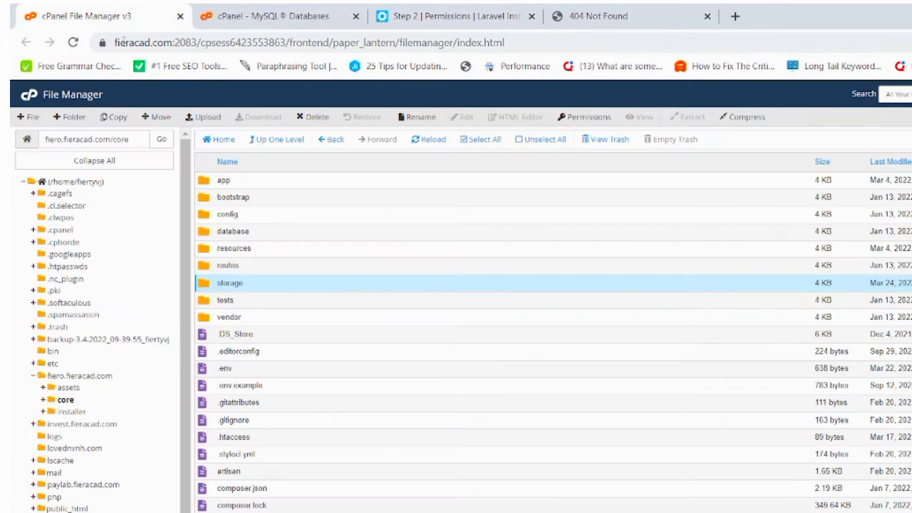
Add group write to core/storage/logs so it becomes 775, then return to the installer.
double_click(259, 289)
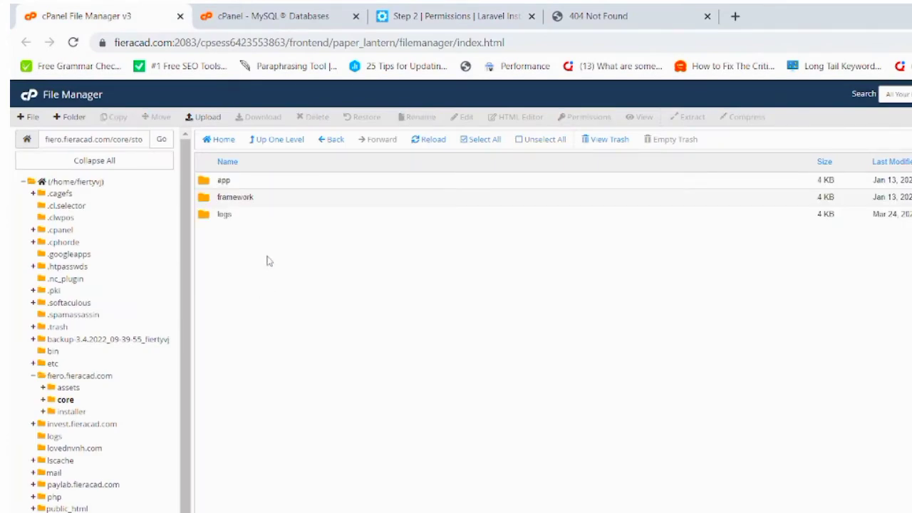
left_click(295, 216)
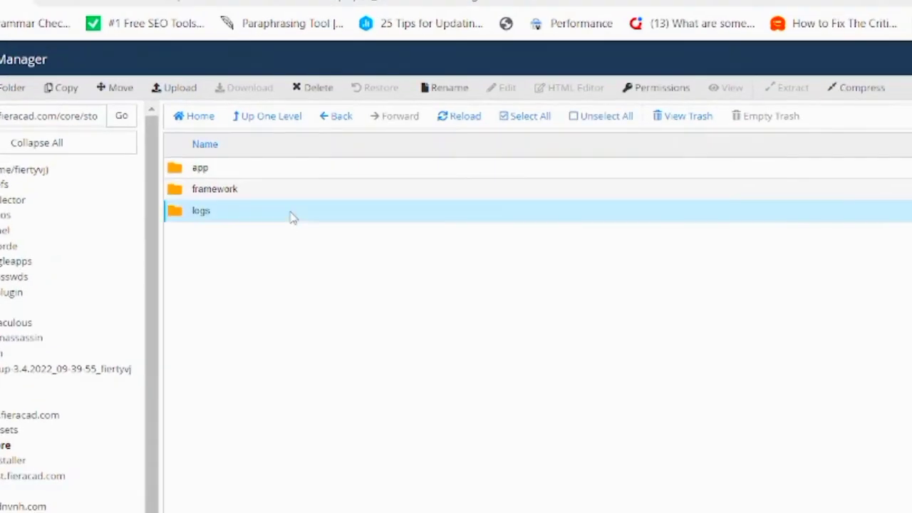
right_click(293, 217)
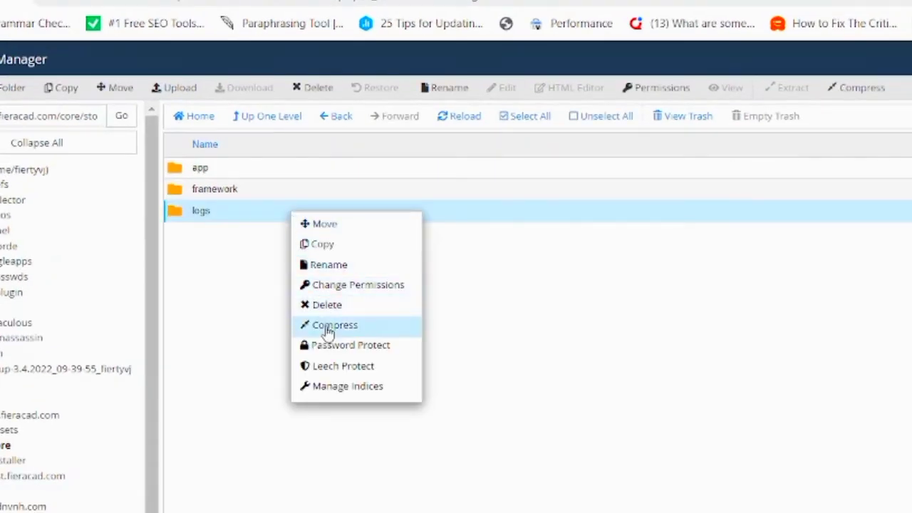
left_click(347, 286)
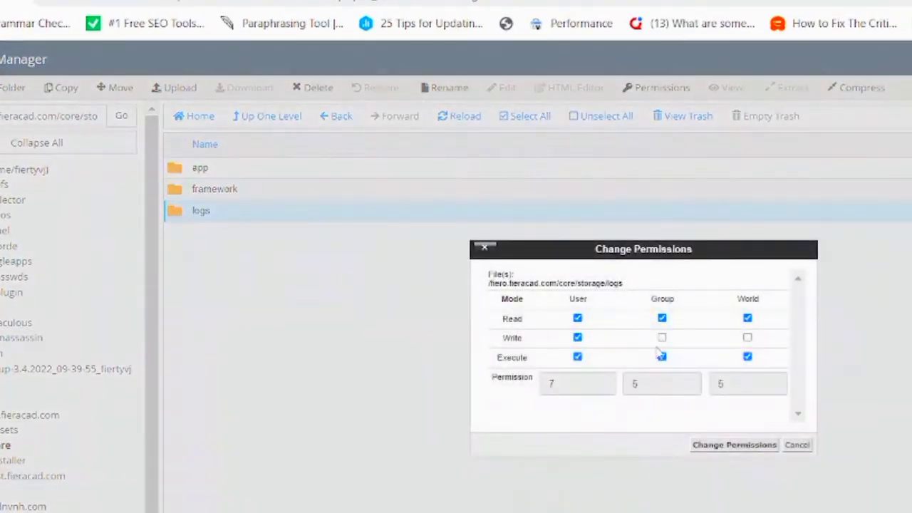
left_click(663, 338)
left_click(734, 446)
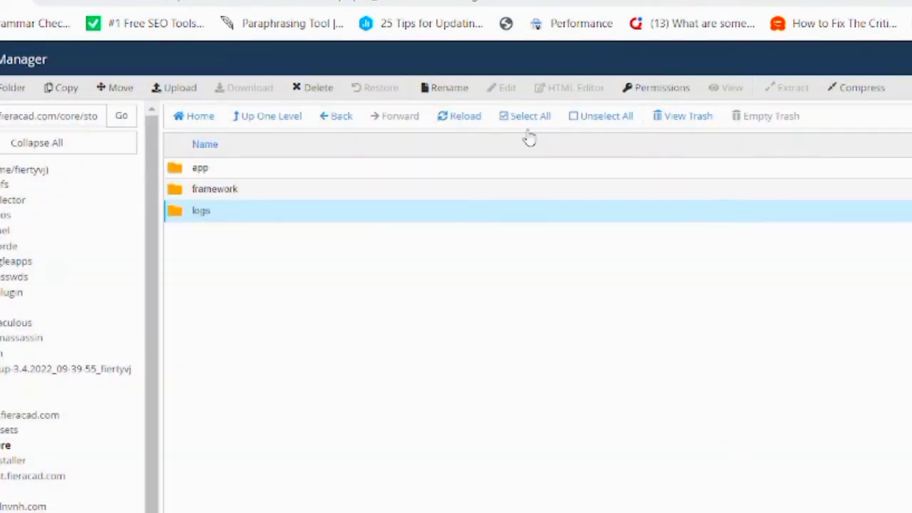
left_click(552, 1)
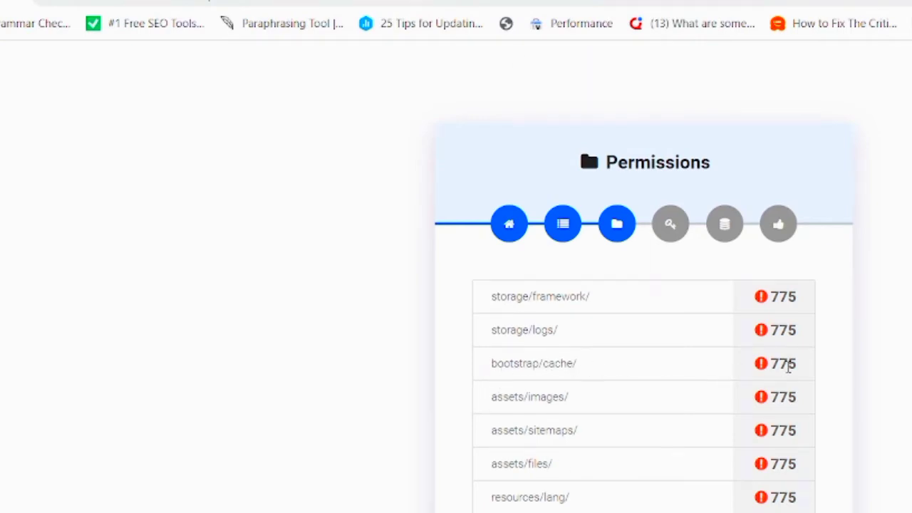
Add group write to core/bootstrap/cache, making it 775.
left_click(135, 1)
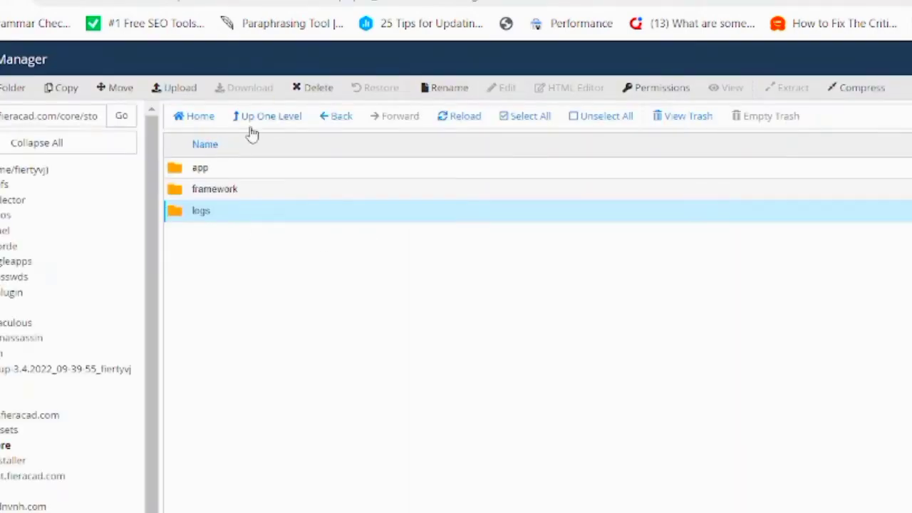
left_click(322, 121)
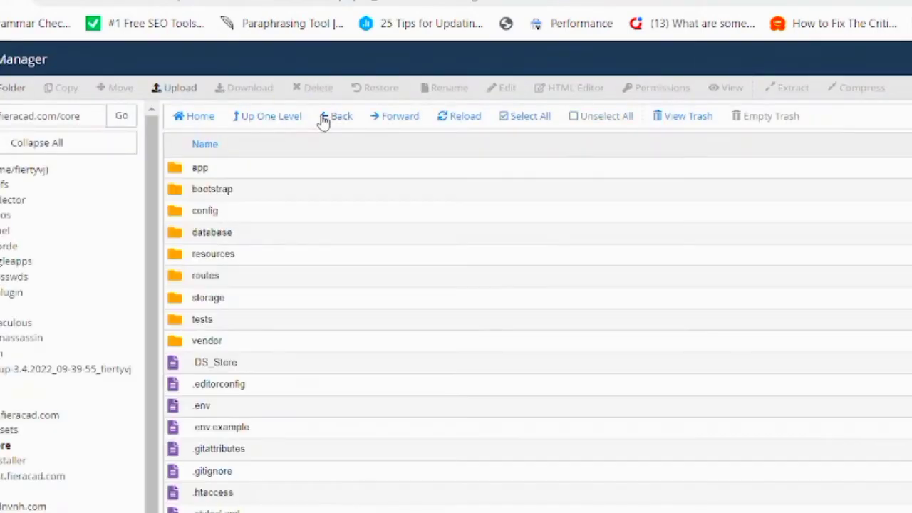
double_click(241, 199)
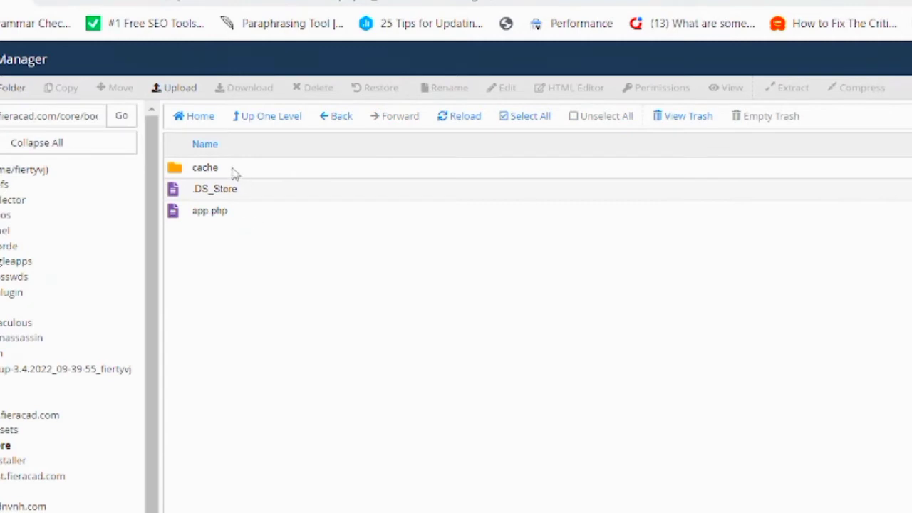
left_click(283, 169)
right_click(283, 168)
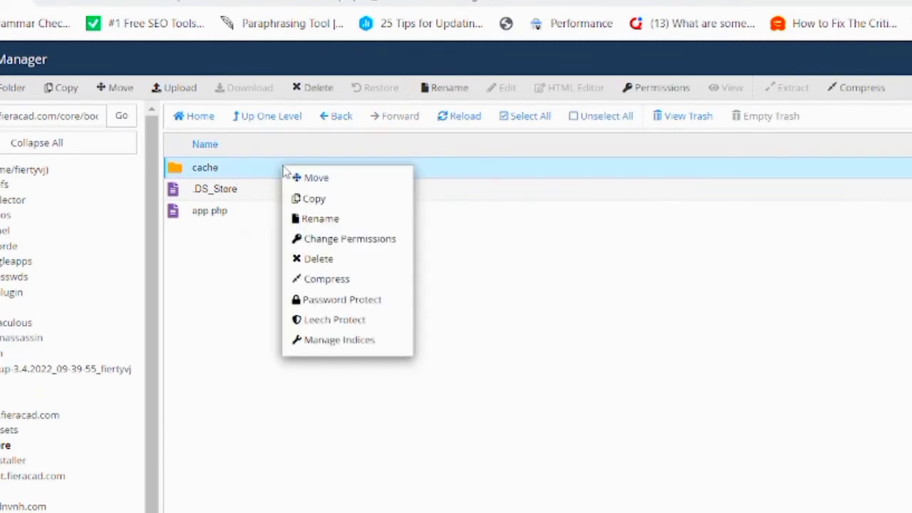
left_click(372, 241)
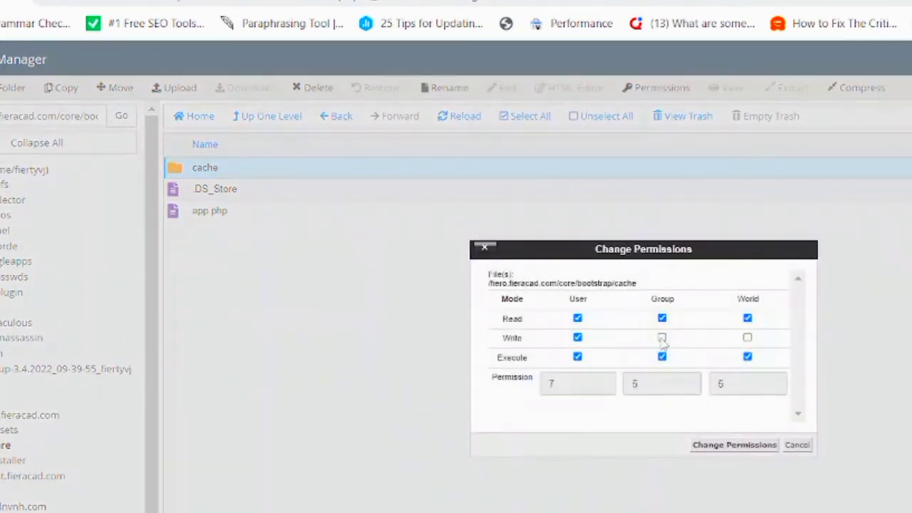
left_click(662, 337)
left_click(714, 445)
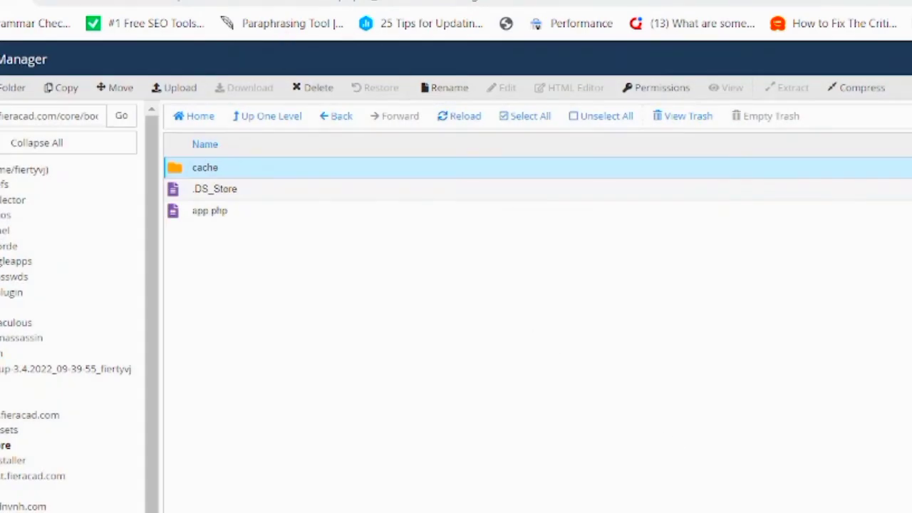
key("ctrl+Tab")
Navigate back out of core to the site root and open the assets folder.
left_click(332, 124)
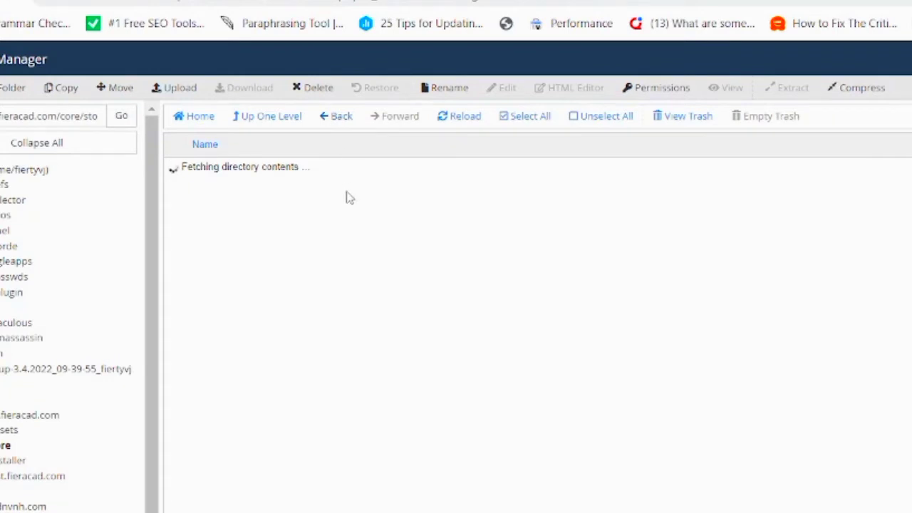
left_click(337, 116)
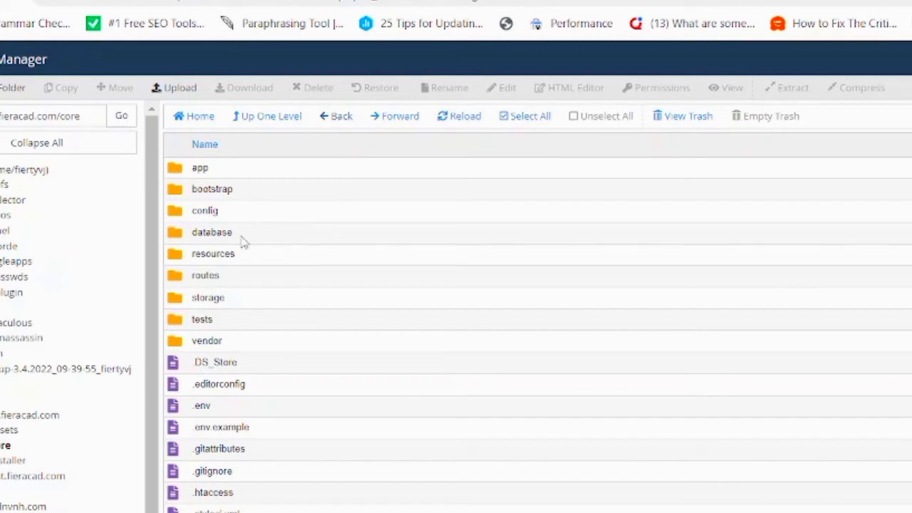
left_click(335, 116)
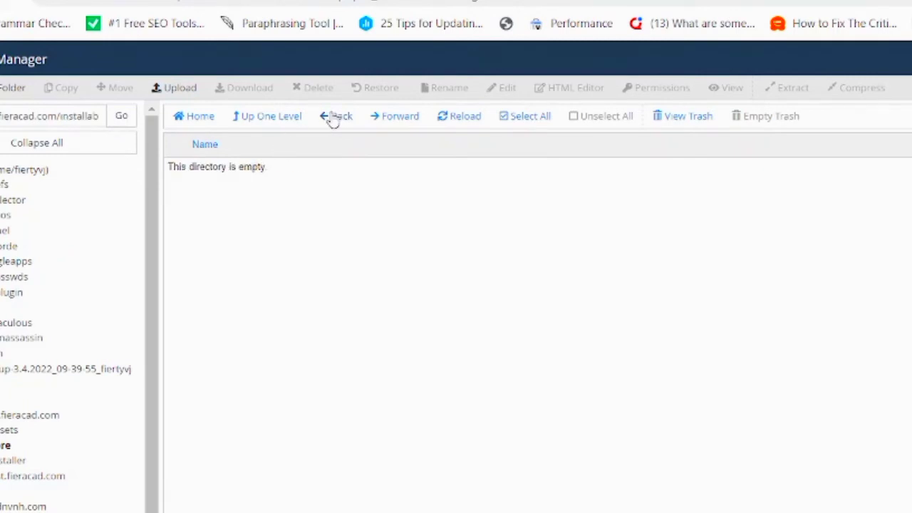
left_click(43, 416)
left_click(28, 431)
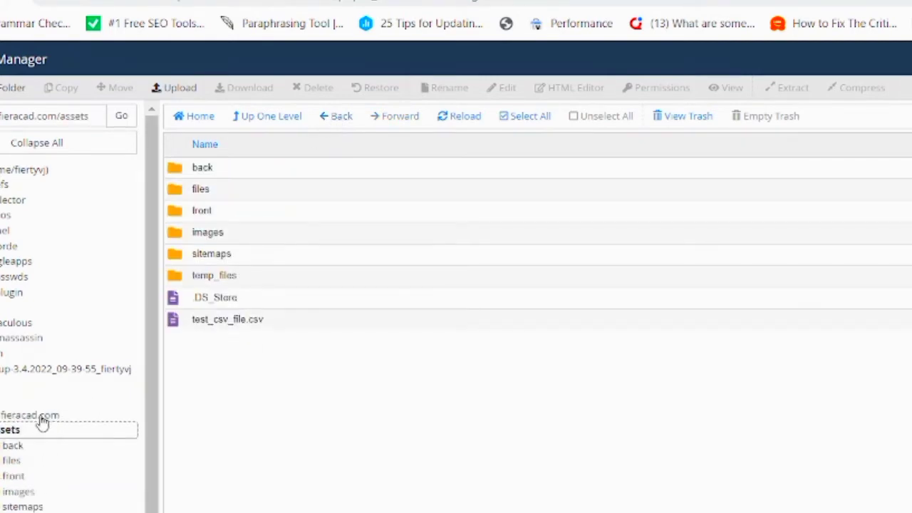
left_click(43, 415)
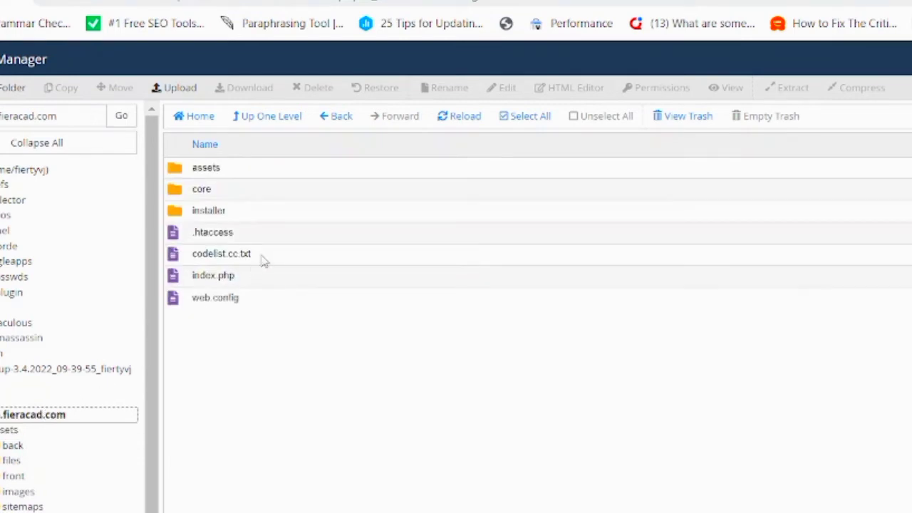
double_click(234, 176)
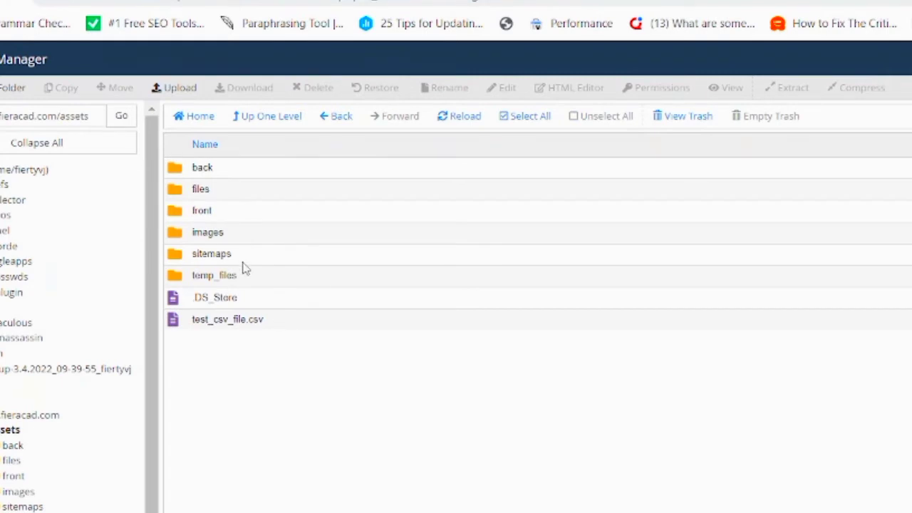
Add group write to assets/images so it becomes 775.
right_click(240, 230)
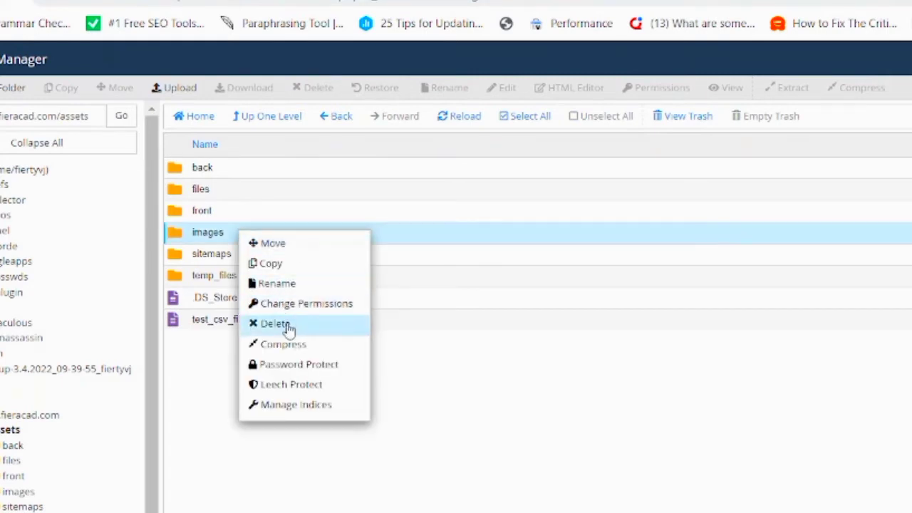
left_click(314, 308)
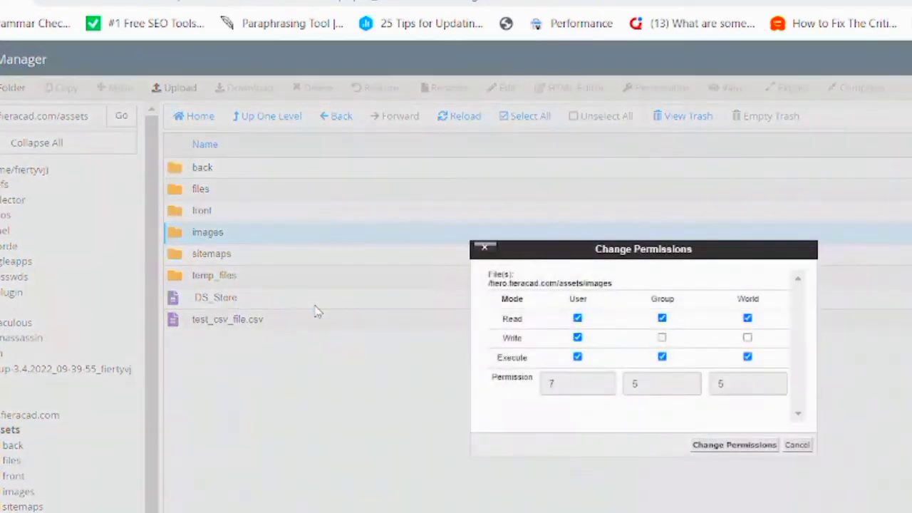
left_click(662, 340)
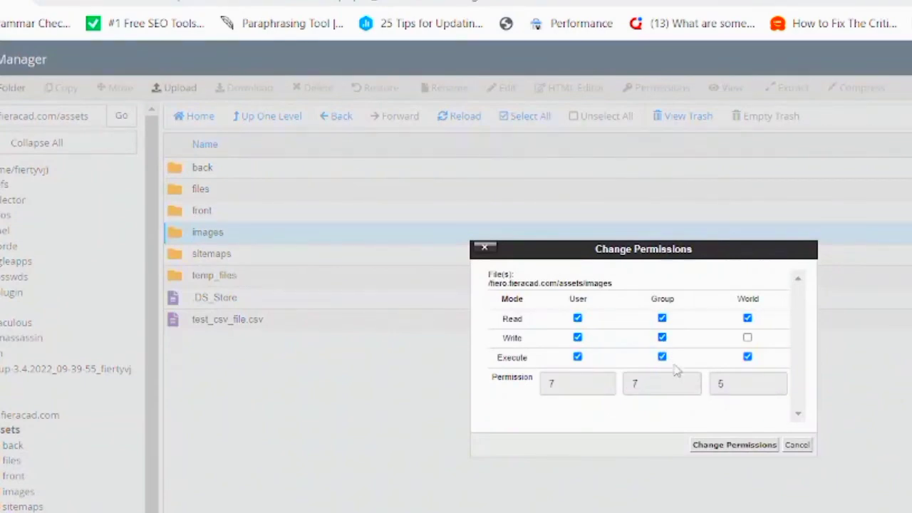
left_click(733, 445)
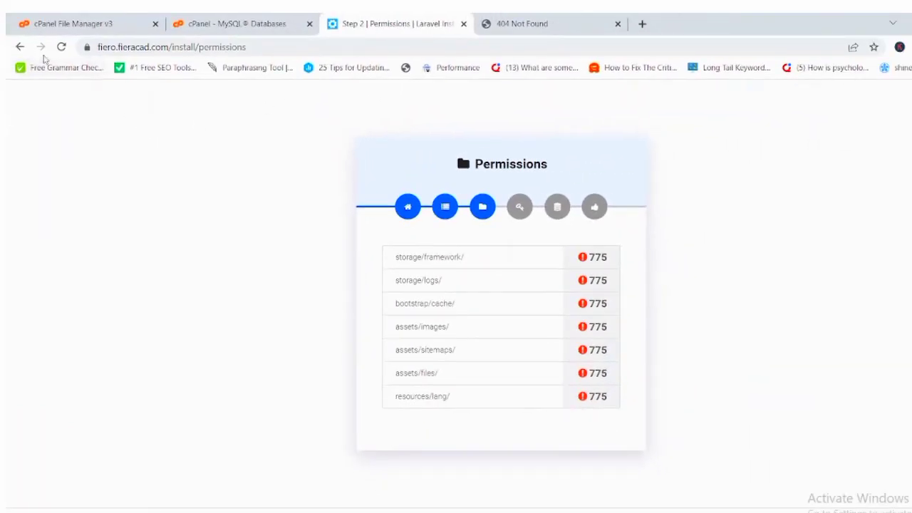
Recheck installer permissions so logs, cache and images pass at 775, then return to File Manager.
left_click(61, 47)
left_click(227, 20)
left_click(89, 19)
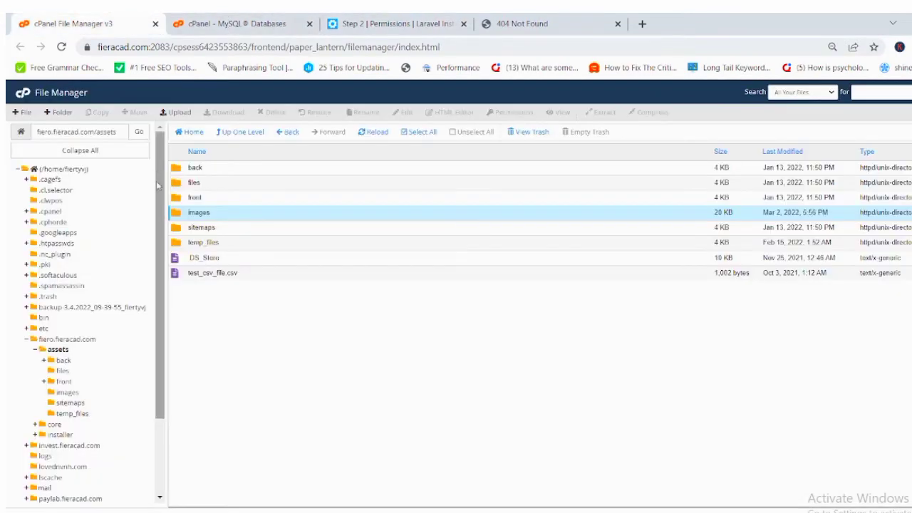
Set assets/sitemaps to 775 and check the installer's Permissions page.
right_click(217, 230)
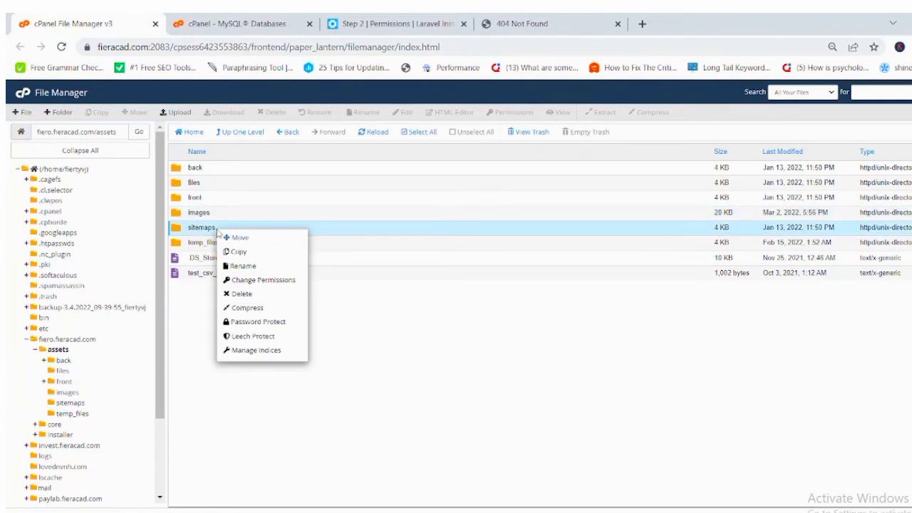
left_click(243, 282)
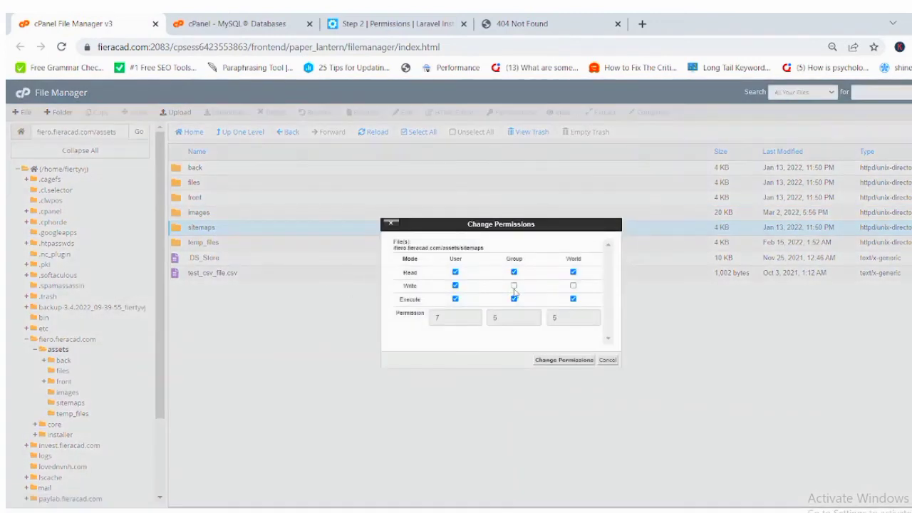
left_click(553, 360)
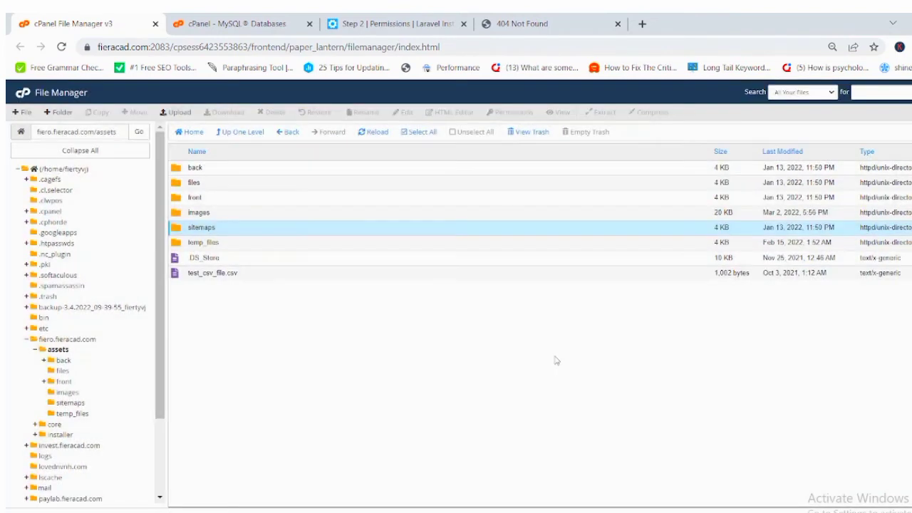
left_click(403, 23)
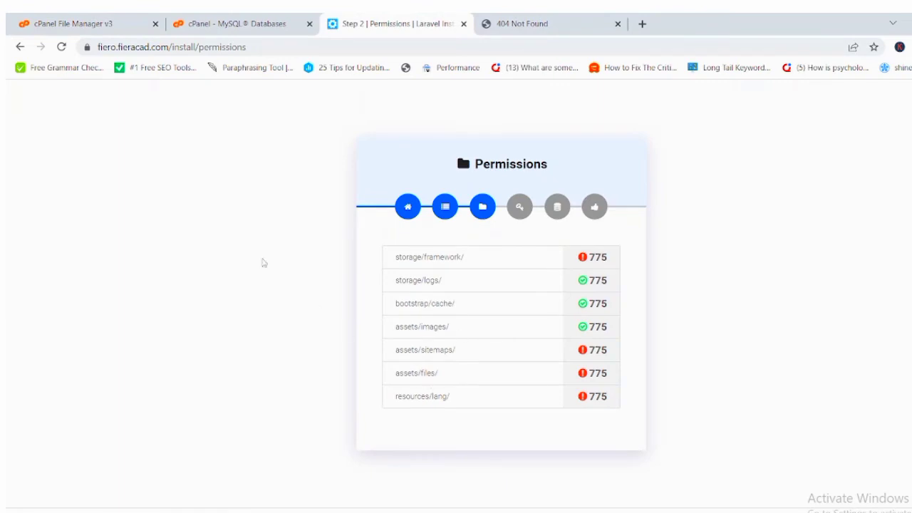
left_click(108, 20)
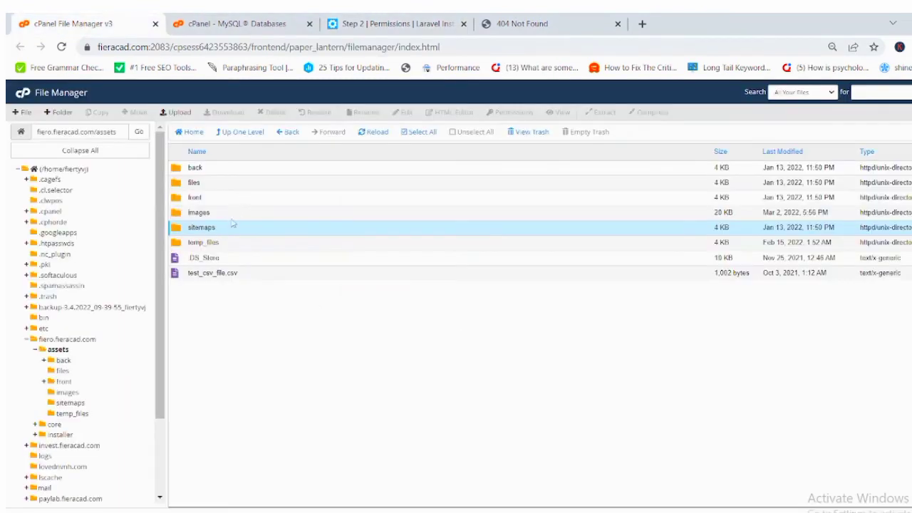
Set assets/files to 775 and return to the installer's Permissions page.
right_click(235, 184)
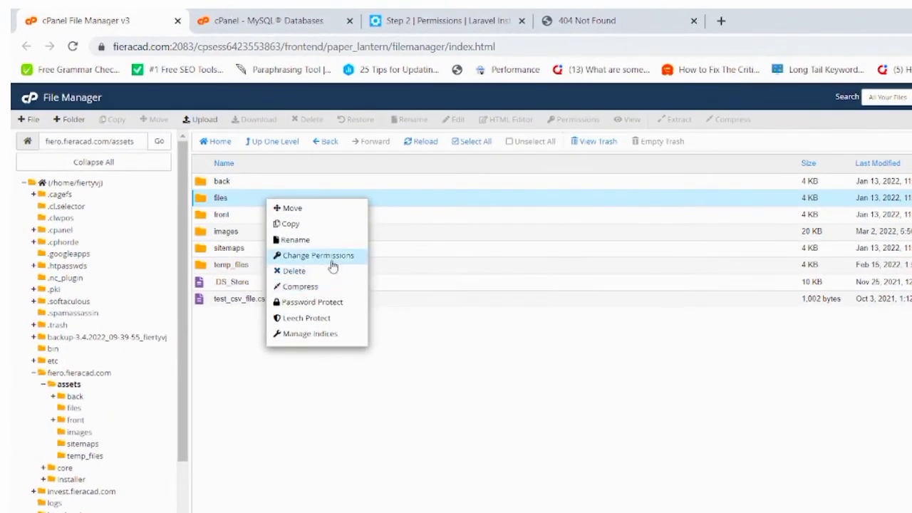
left_click(333, 264)
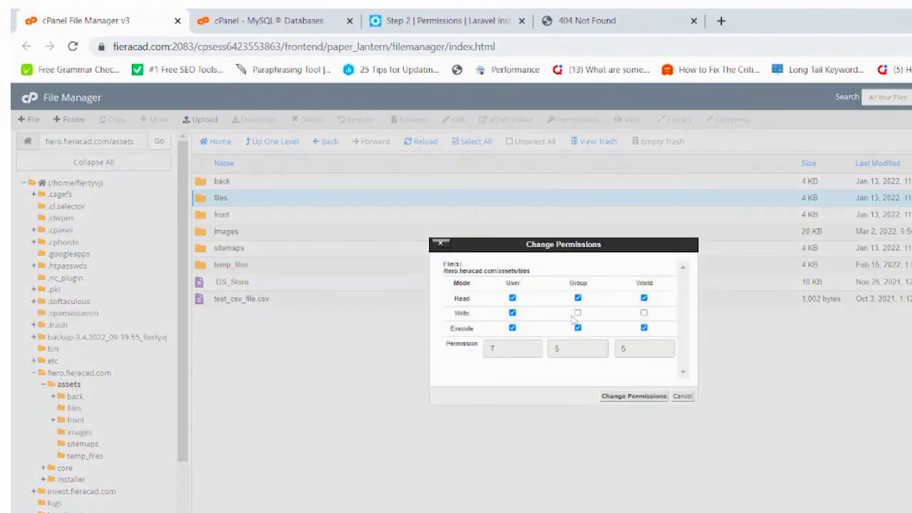
left_click(627, 396)
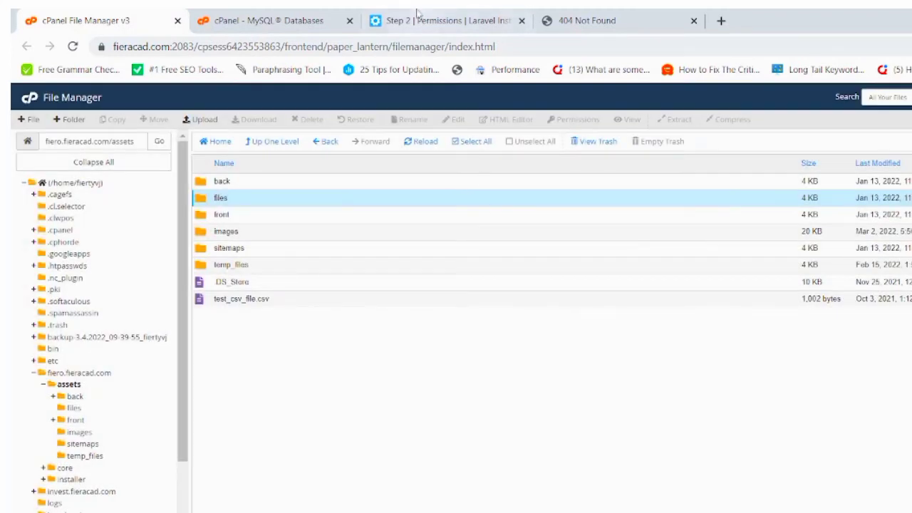
left_click(488, 14)
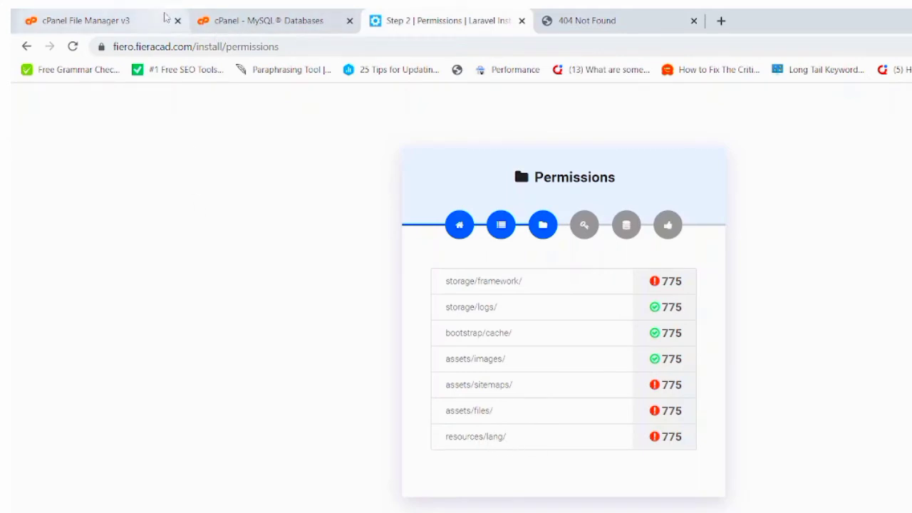
Go from the site root into core/resources and select its lang folder.
left_click(122, 13)
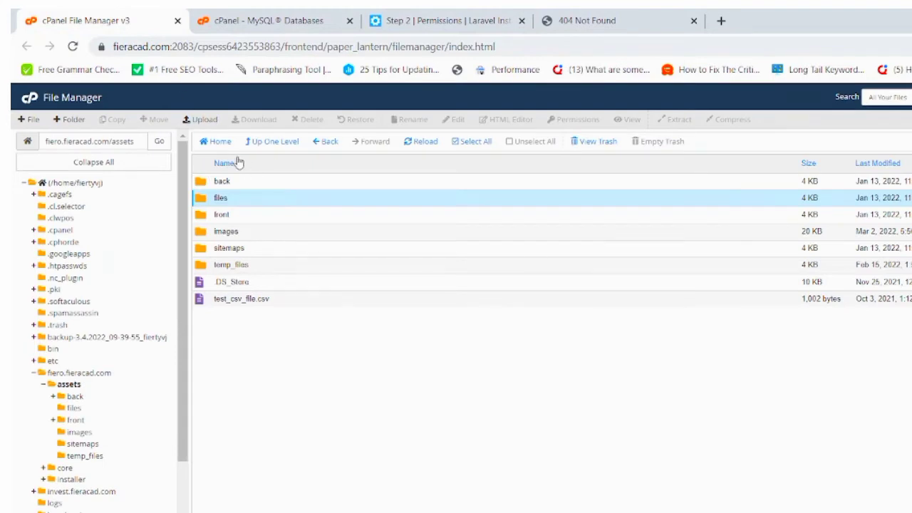
left_click(313, 143)
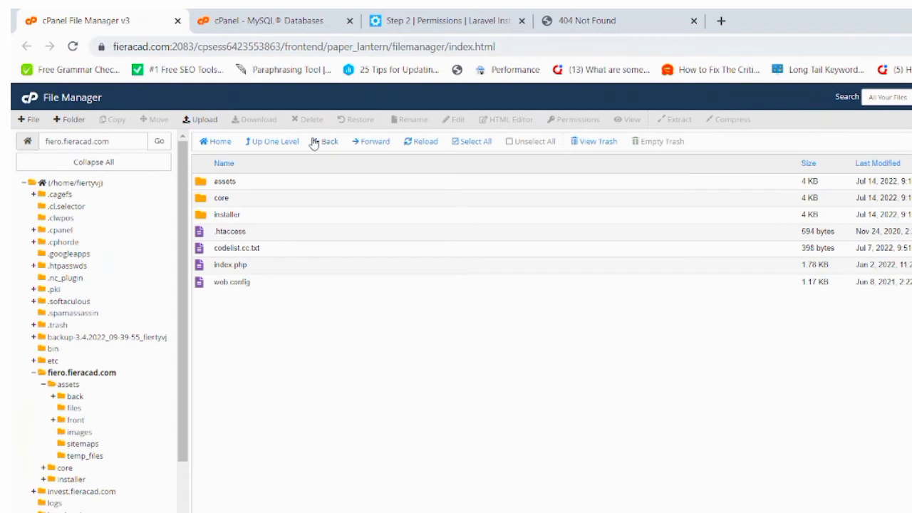
double_click(279, 201)
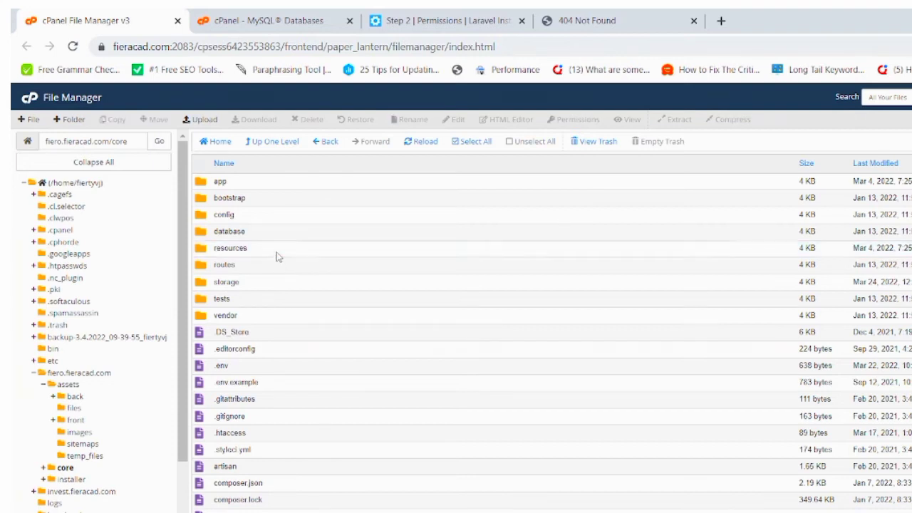
double_click(277, 251)
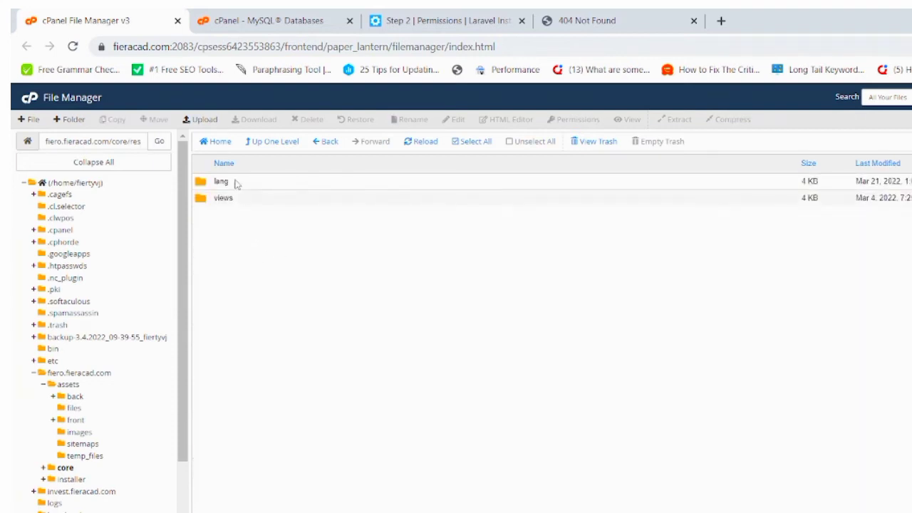
left_click(237, 184)
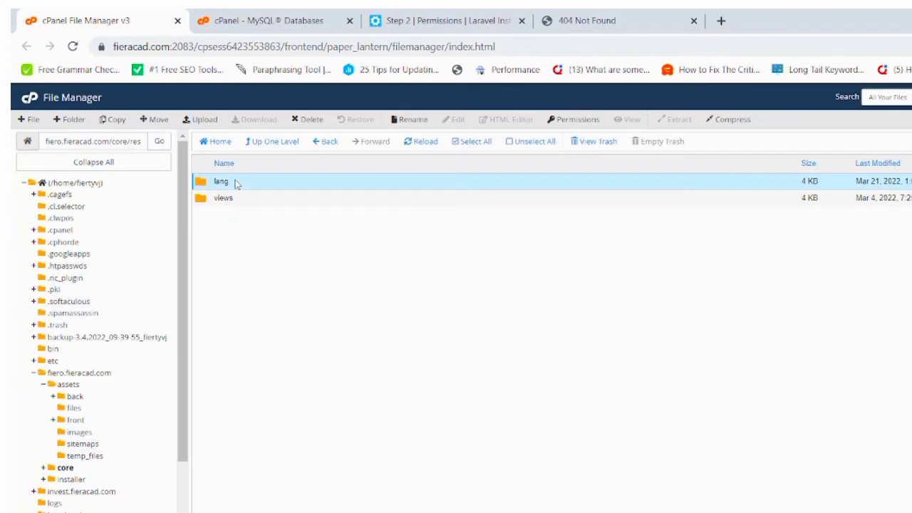
Give the resources/lang folder 775 permissions by adding Group Write.
right_click(237, 183)
left_click(259, 236)
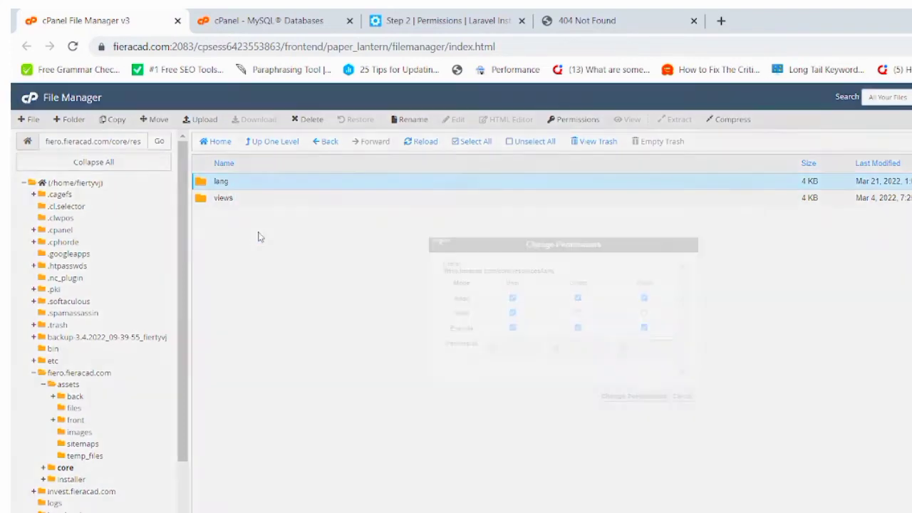
left_click(577, 314)
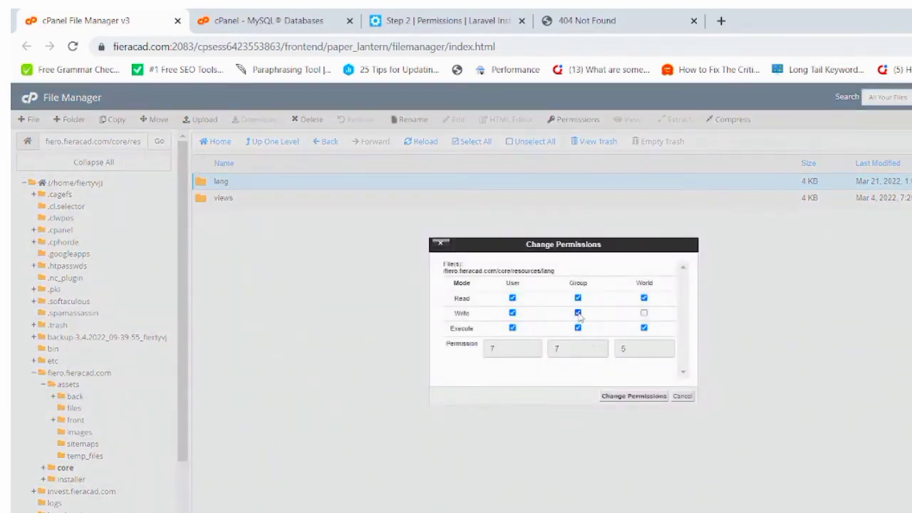
left_click(624, 398)
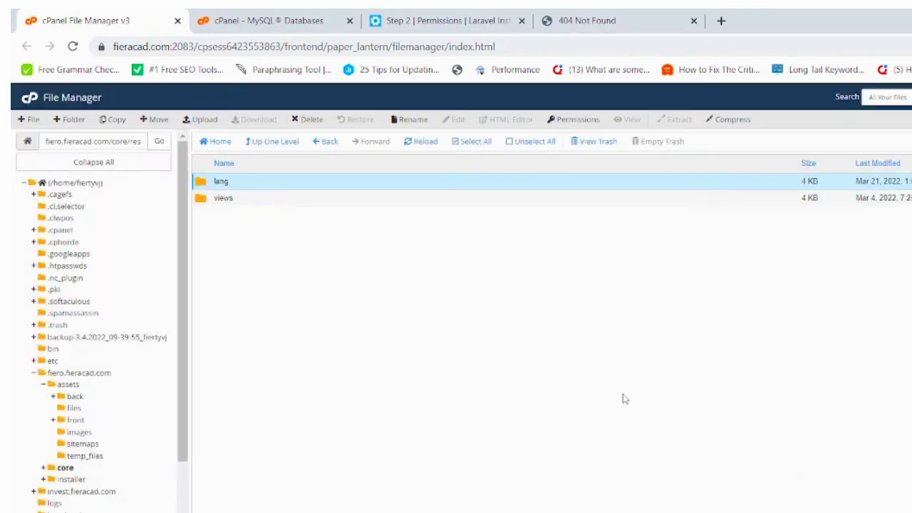
Check the installer's folder permissions list, then return to the File Manager listing.
left_click(593, 16)
left_click(419, 17)
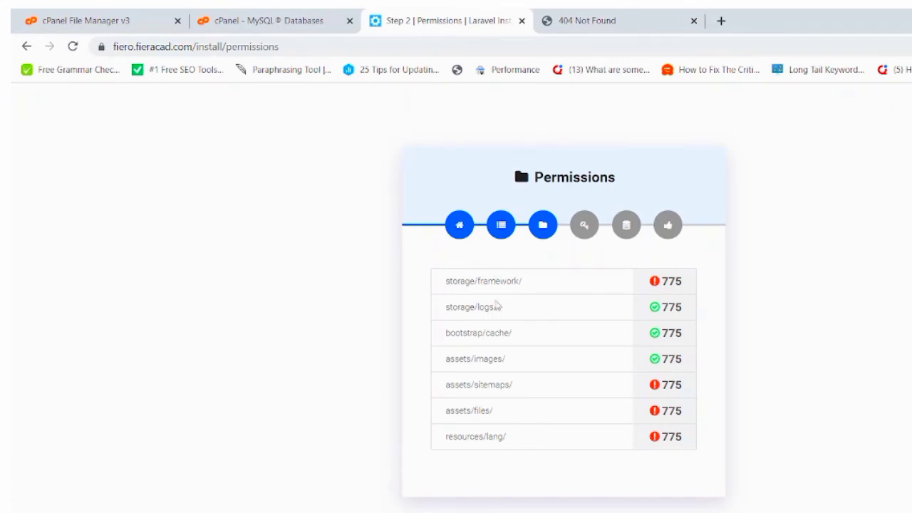
left_click(210, 15)
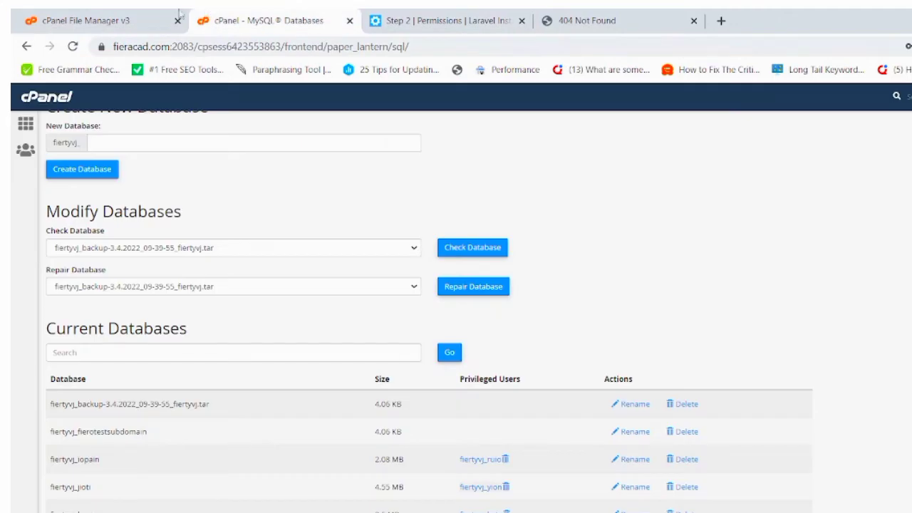
left_click(142, 15)
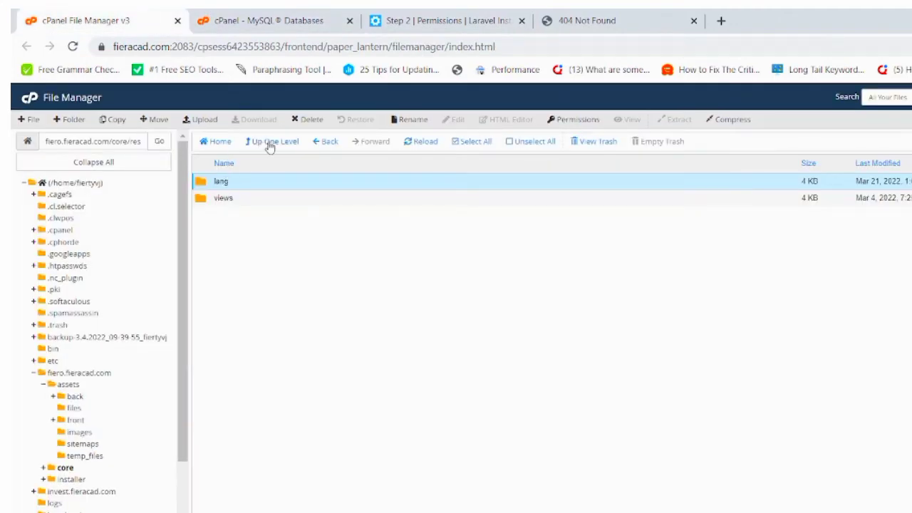
Set core/storage/framework to 775 permissions and return to the installer's permissions check.
left_click(320, 148)
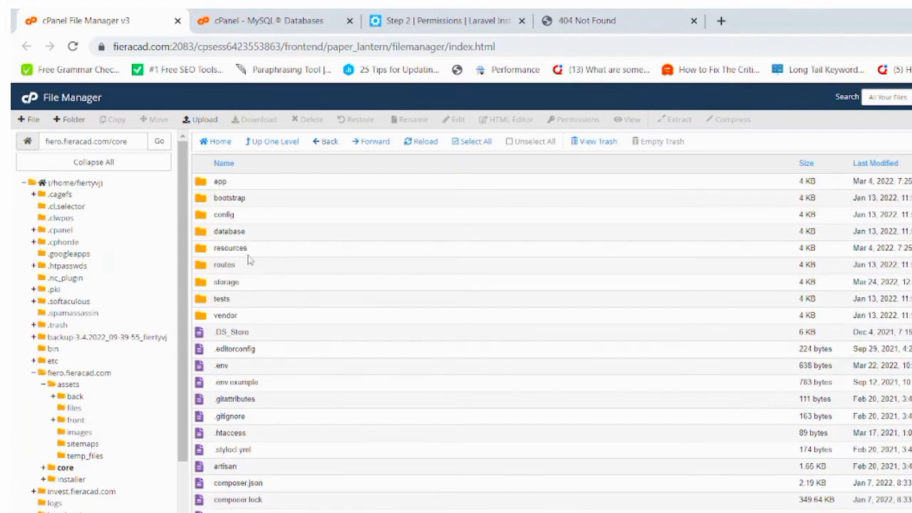
double_click(226, 283)
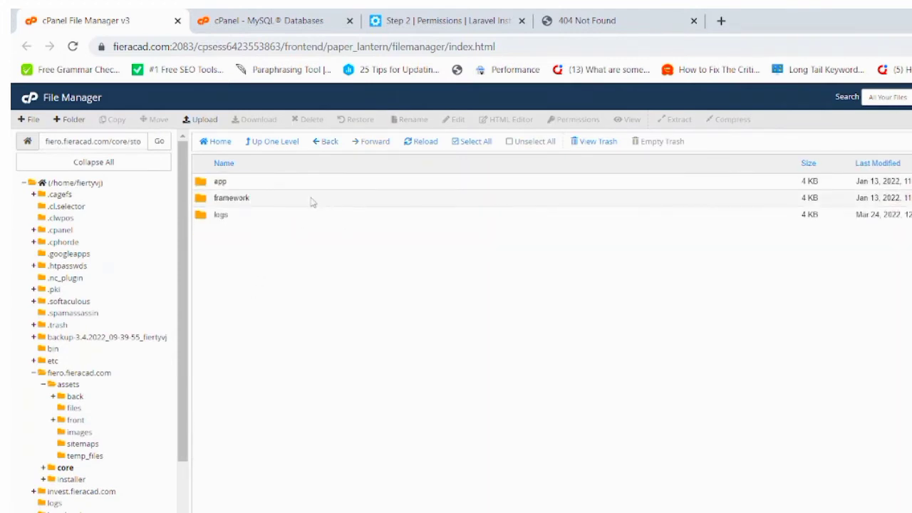
right_click(309, 204)
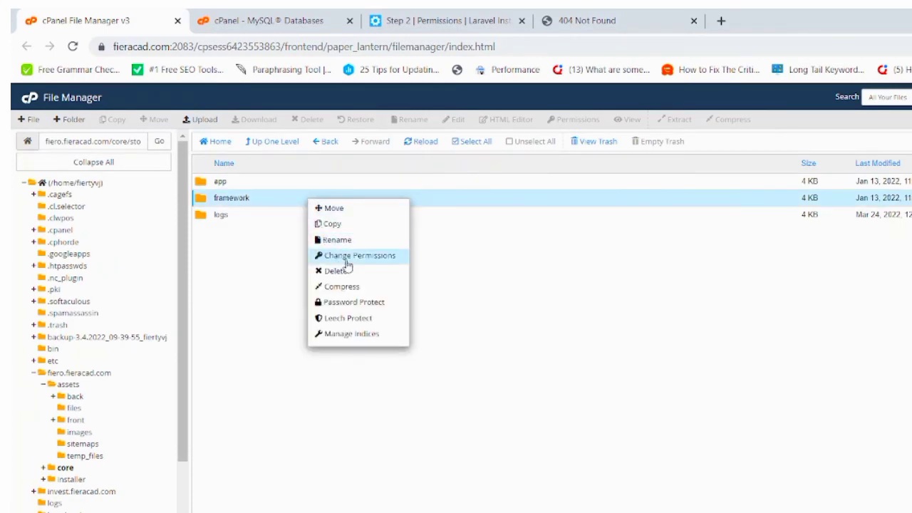
left_click(347, 261)
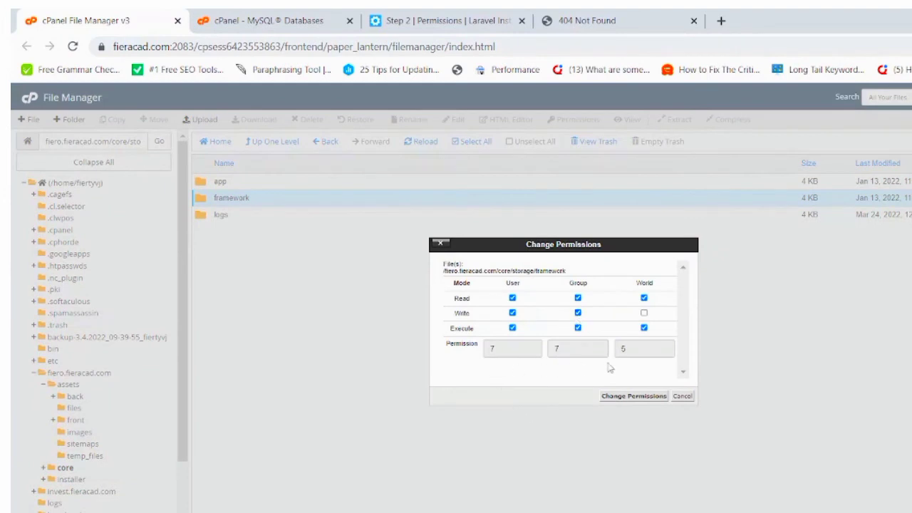
left_click(635, 398)
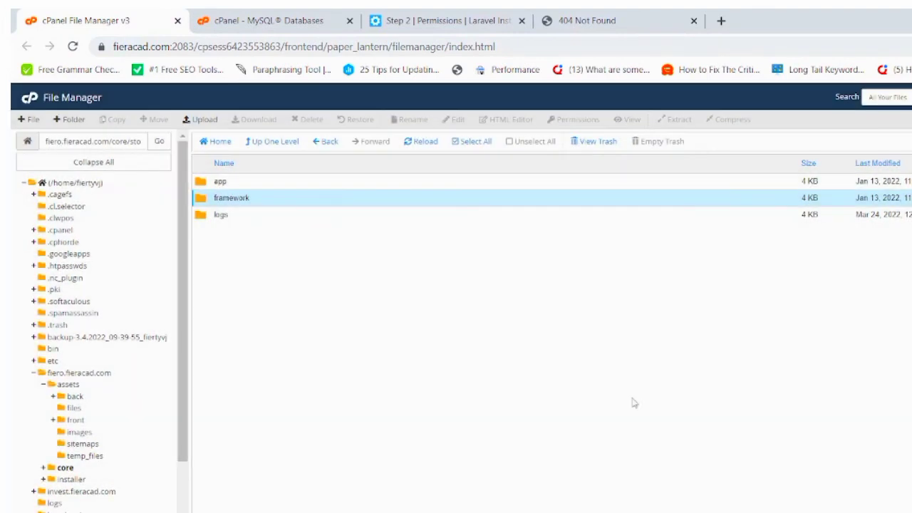
left_click(455, 17)
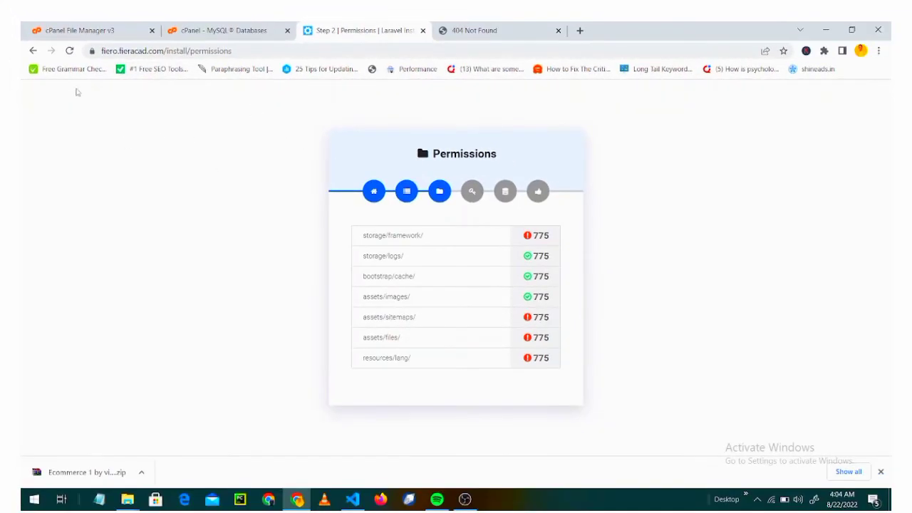
Recheck permissions until all seven folders pass at 775, then continue to License Verification.
left_click(70, 51)
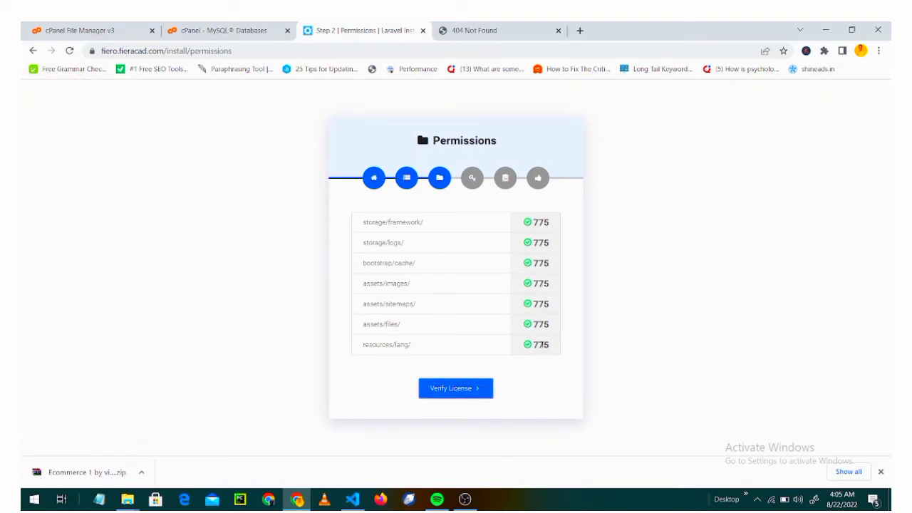
left_click(447, 393)
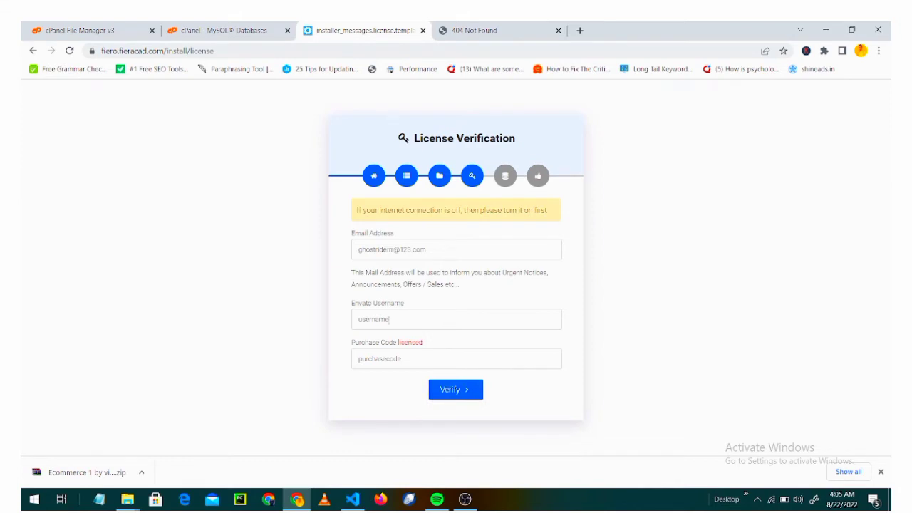
Replace the licence e-mail, Envato username and purchase code with the buyer's details and verify.
left_click(445, 246)
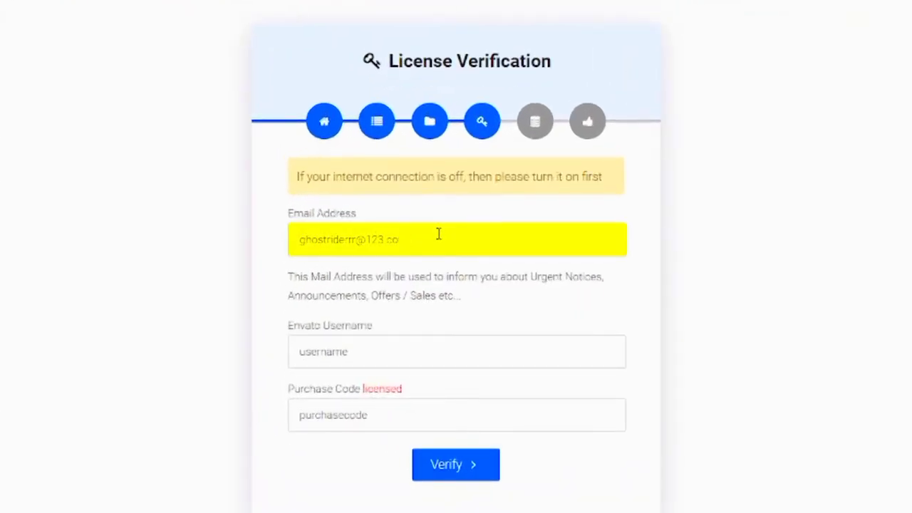
key("BackSpace")
key("BackSpace")
key("BackSpace")
key("BackSpace")
key("BackSpace")
key("BackSpace")
key("BackSpace")
key("BackSpace")
key("BackSpace")
key("BackSpace")
key("BackSpace")
key("BackSpace")
key("BackSpace")
key("BackSpace")
key("BackSpace")
key("BackSpace")
key("BackSpace")
key("BackSpace")
key("BackSpace")
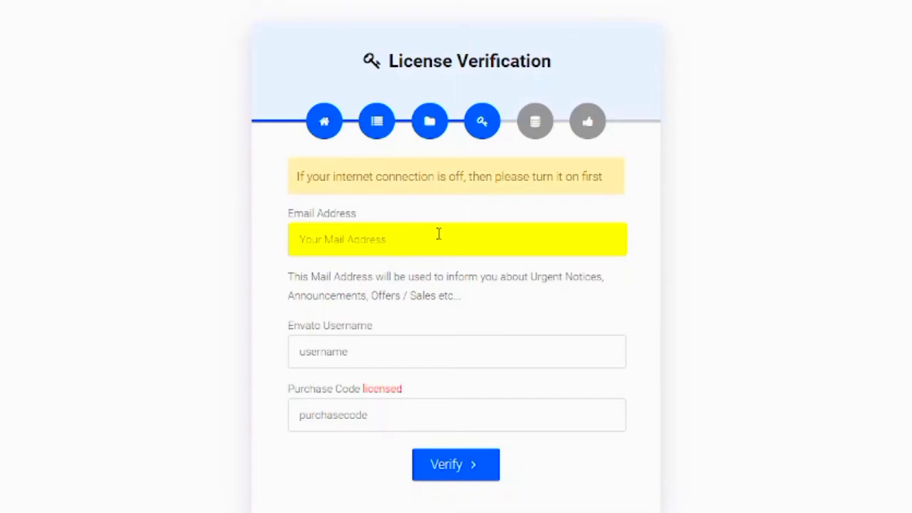
type("vivid")
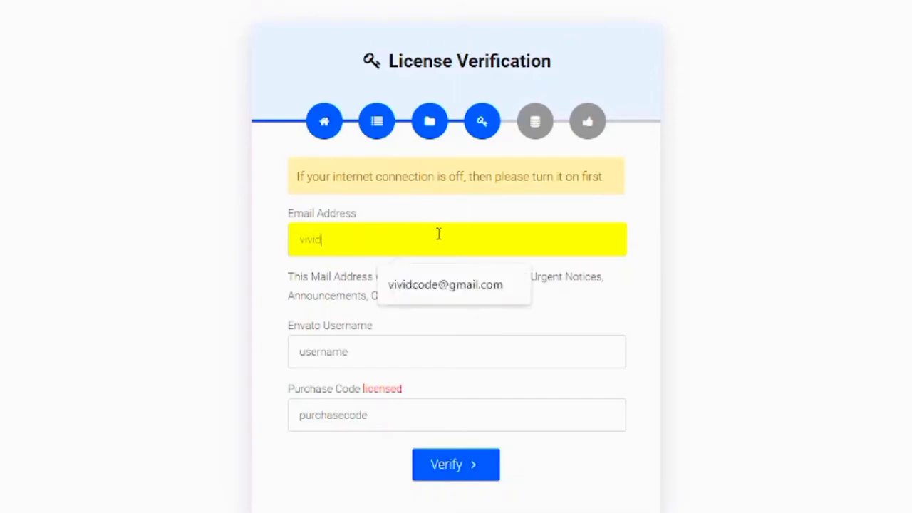
type("code")
left_click(437, 285)
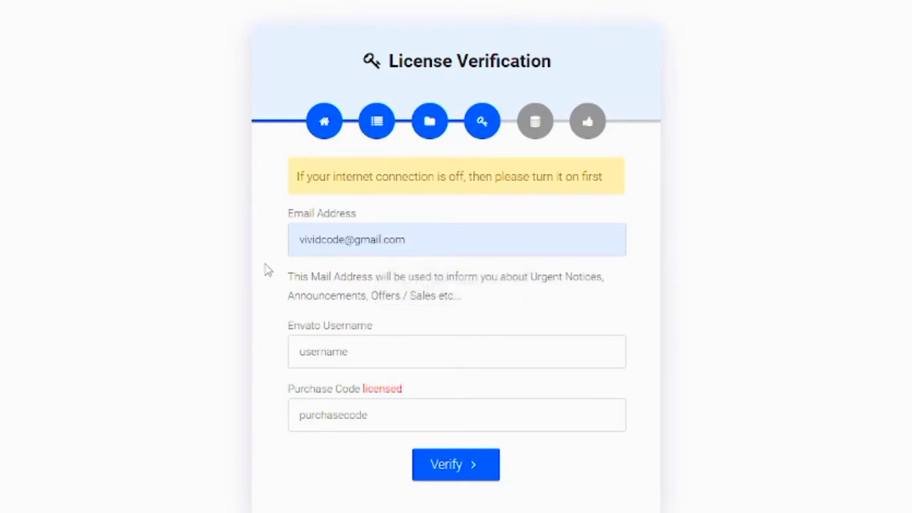
left_click(308, 351)
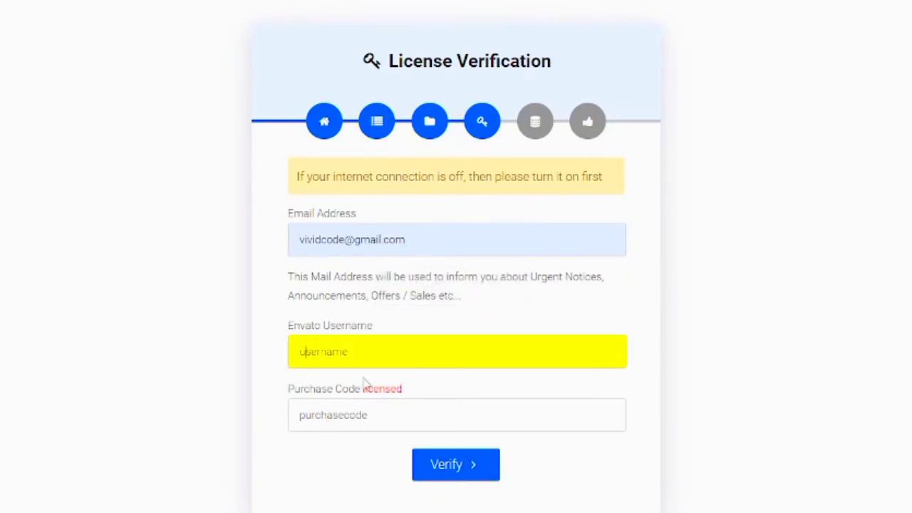
key("BackSpace")
key("BackSpace")
key("BackSpace")
key("BackSpace")
key("BackSpace")
key("BackSpace")
key("BackSpace")
key("BackSpace")
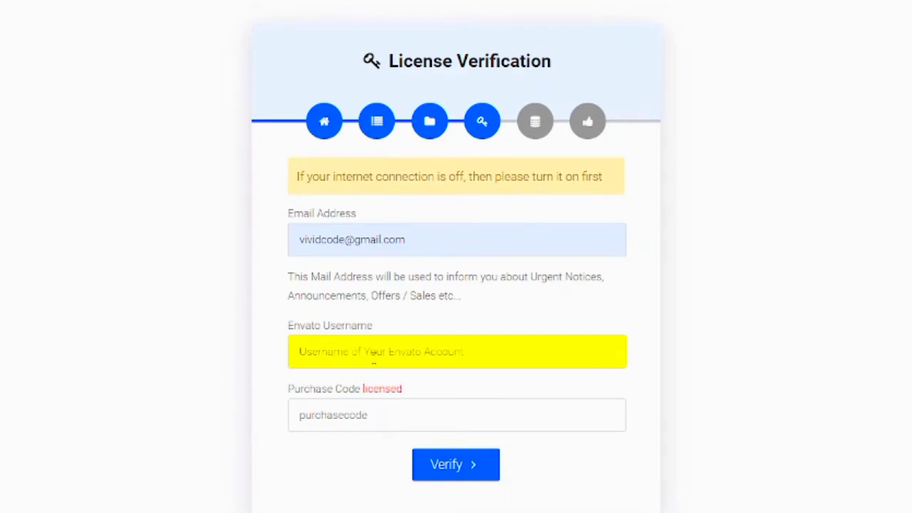
type("vivi")
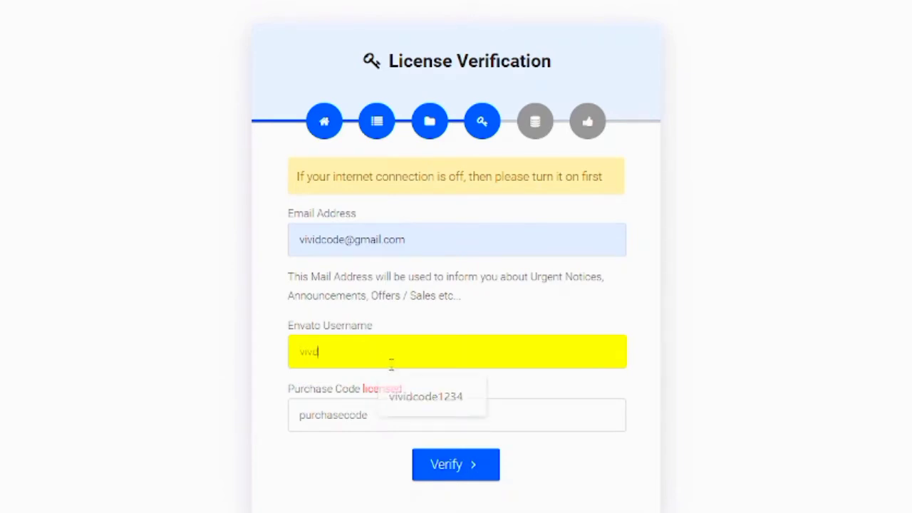
type("dco")
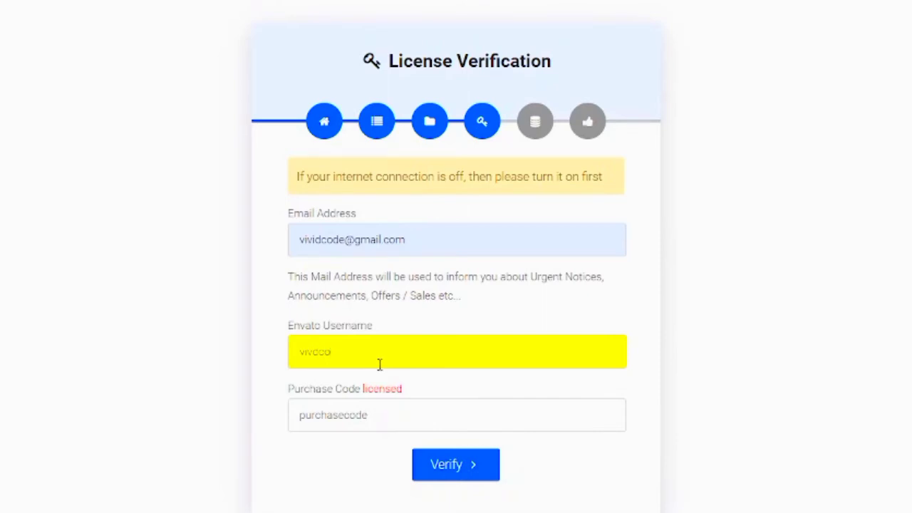
type("de1234")
left_click(350, 418)
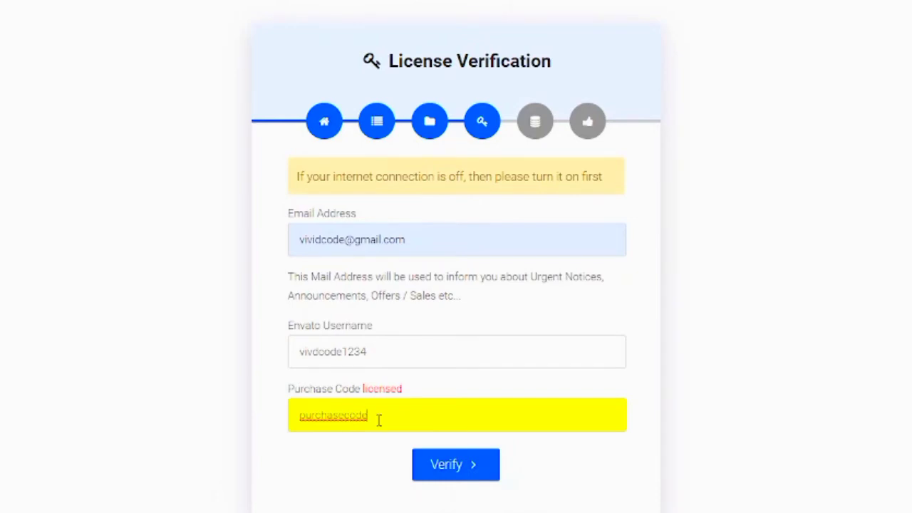
key("BackSpace")
key("BackSpace")
key("BackSpace")
key("BackSpace")
key("BackSpace")
key("BackSpace")
key("BackSpace")
key("BackSpace")
key("BackSpace")
key("BackSpace")
key("BackSpace")
key("BackSpace")
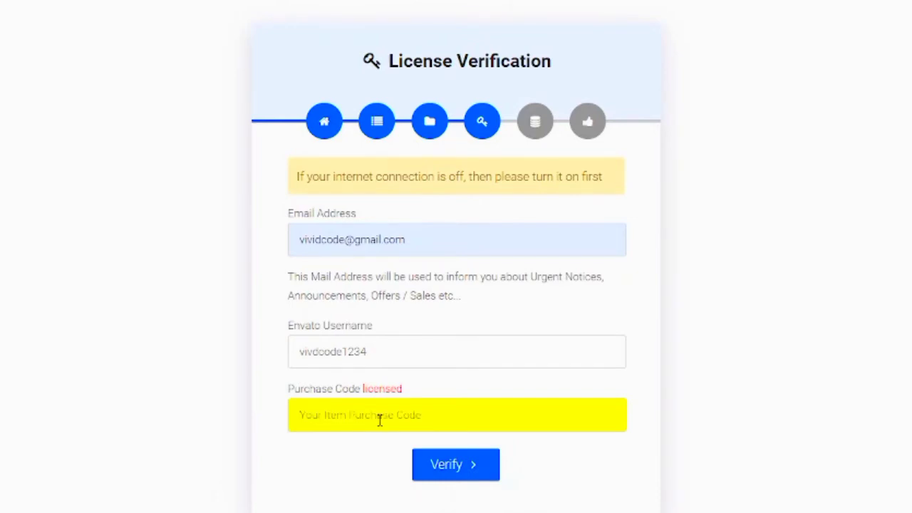
type("123456")
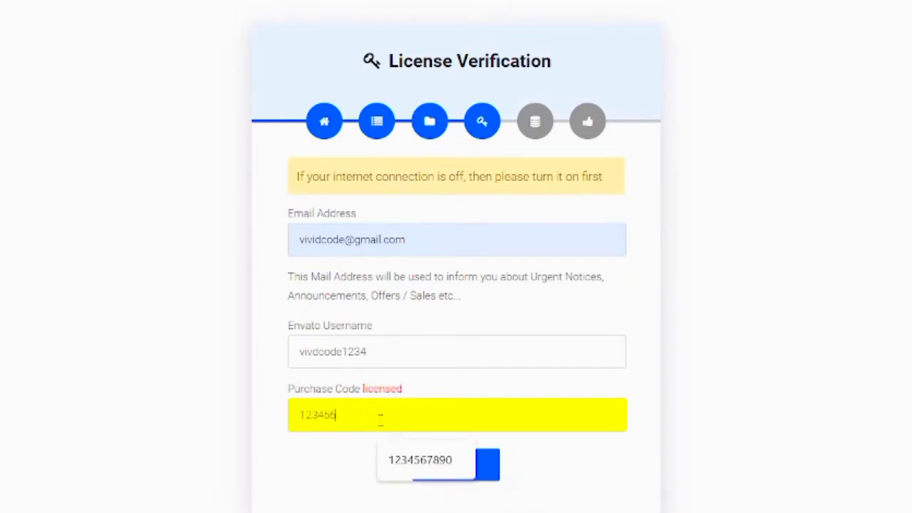
type("7890")
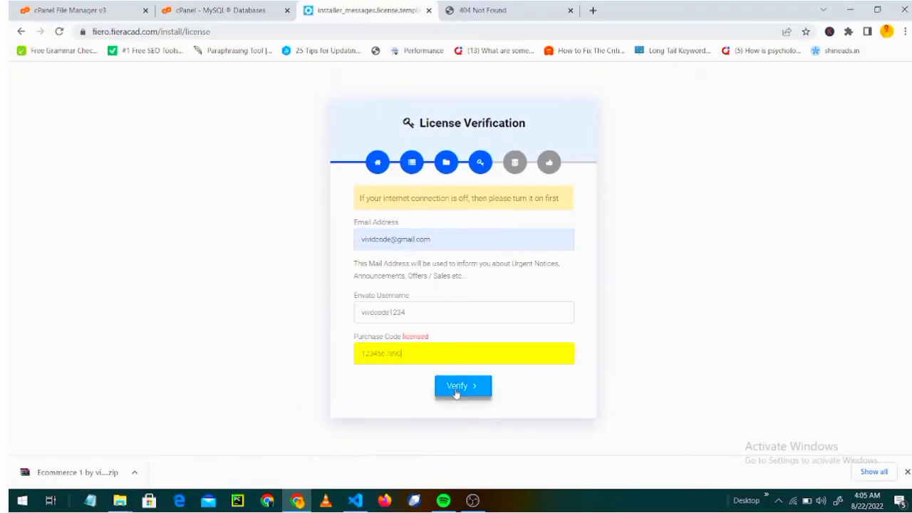
left_click(456, 389)
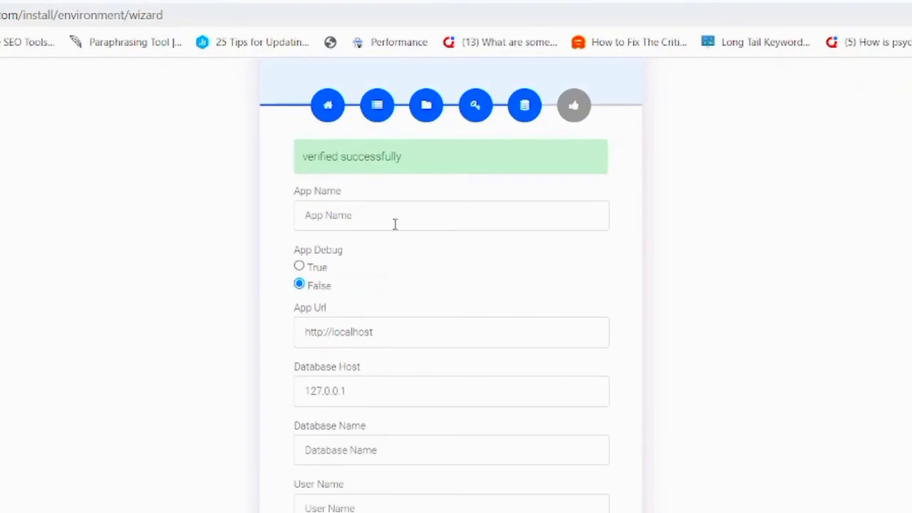
left_click(396, 224)
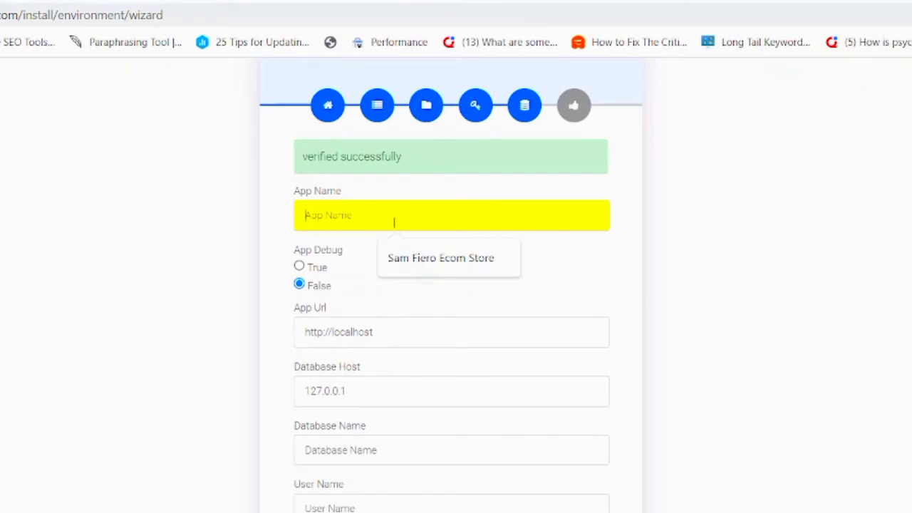
left_click(418, 268)
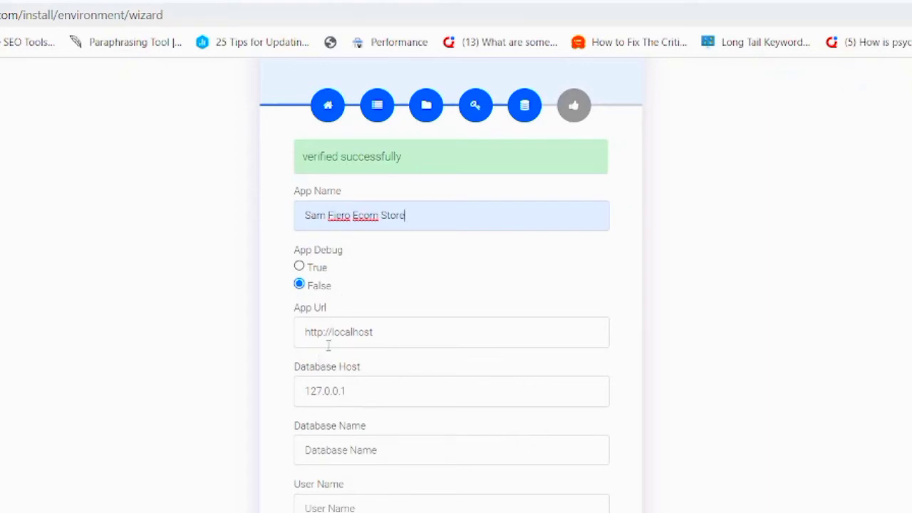
left_click(369, 333)
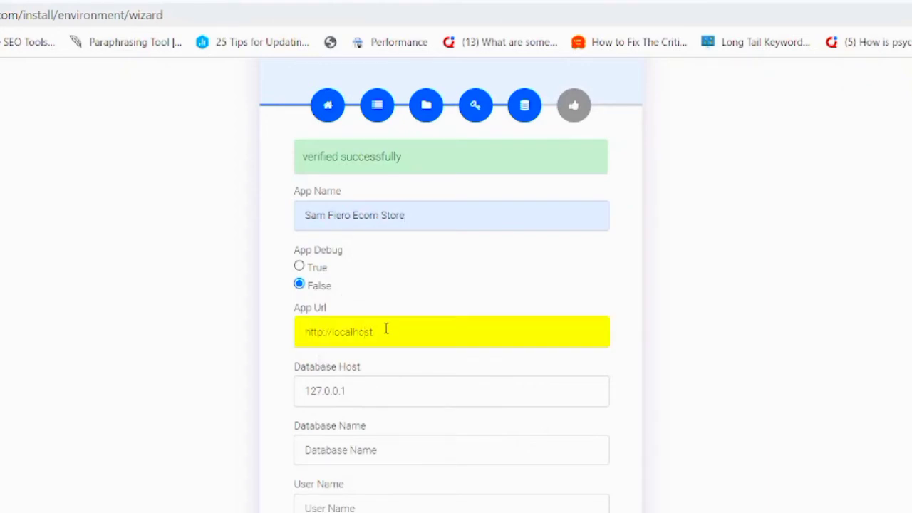
key("BackSpace")
key("BackSpace")
key("BackSpace")
key("BackSpace")
key("BackSpace")
key("BackSpace")
key("BackSpace")
key("BackSpace")
key("BackSpace")
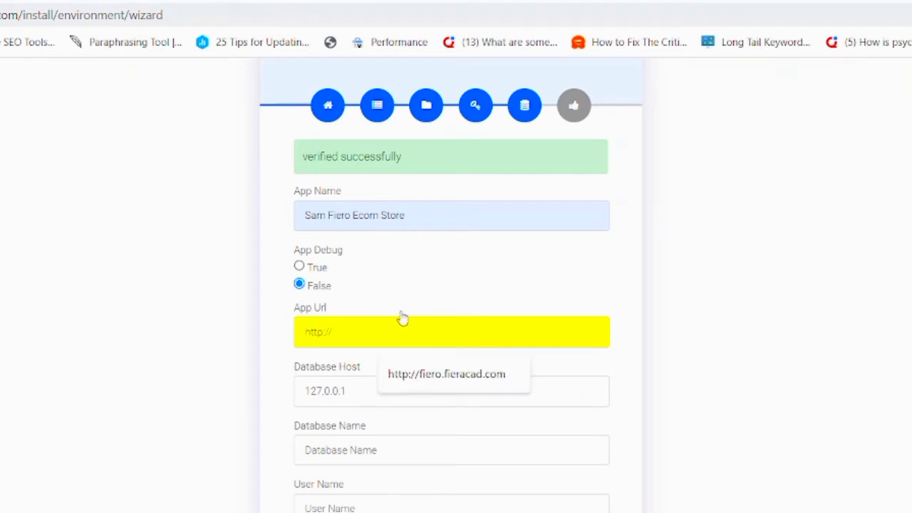
left_click(463, 381)
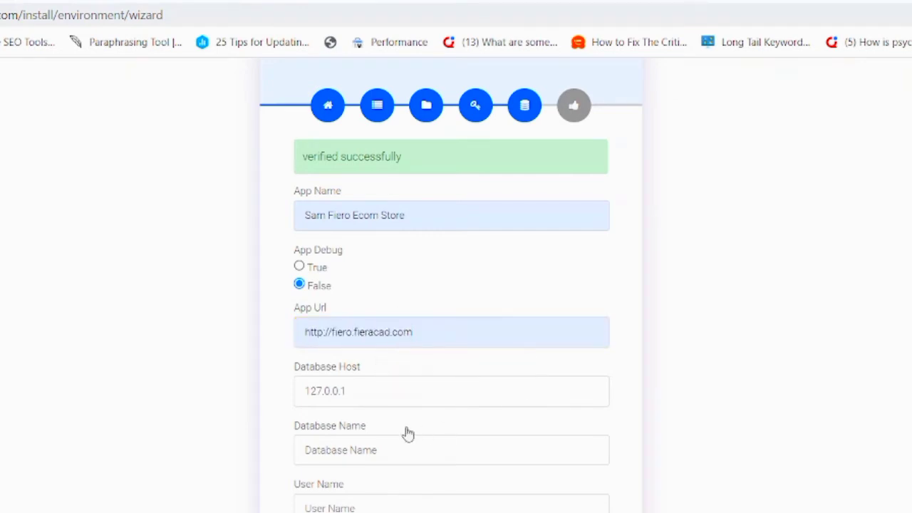
Change Database Host from 127.0.0.1 to localhost, then switch to cPanel's MySQL Databases page.
left_click(390, 404)
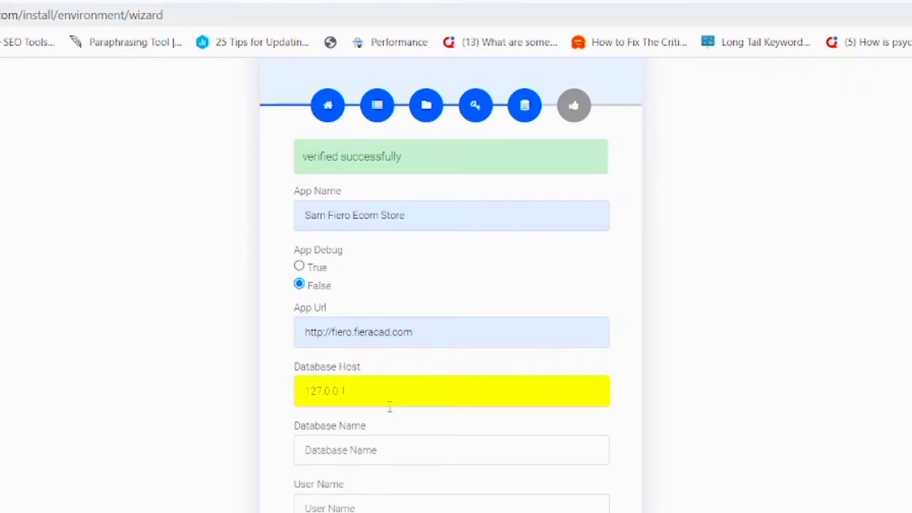
key("BackSpace")
key("BackSpace")
key("BackSpace")
key("BackSpace")
key("BackSpace")
key("BackSpace")
key("BackSpace")
type("local")
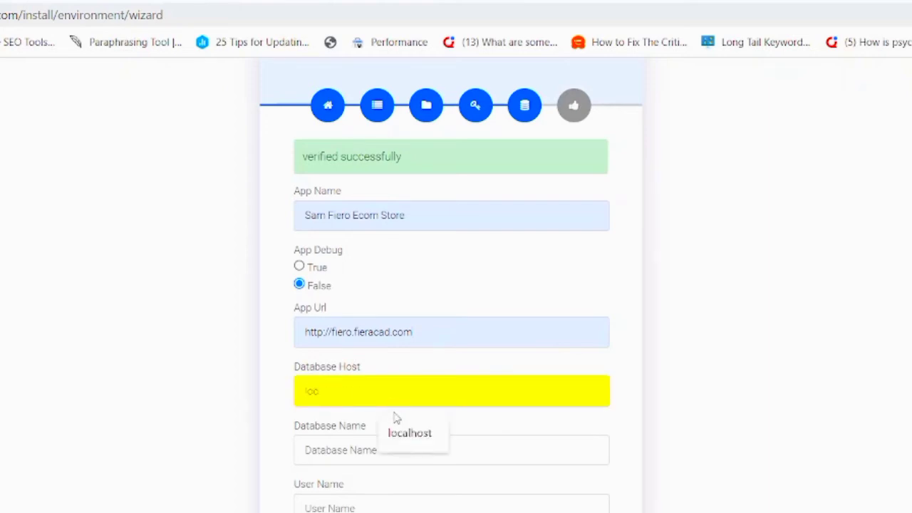
type("host")
left_click(414, 434)
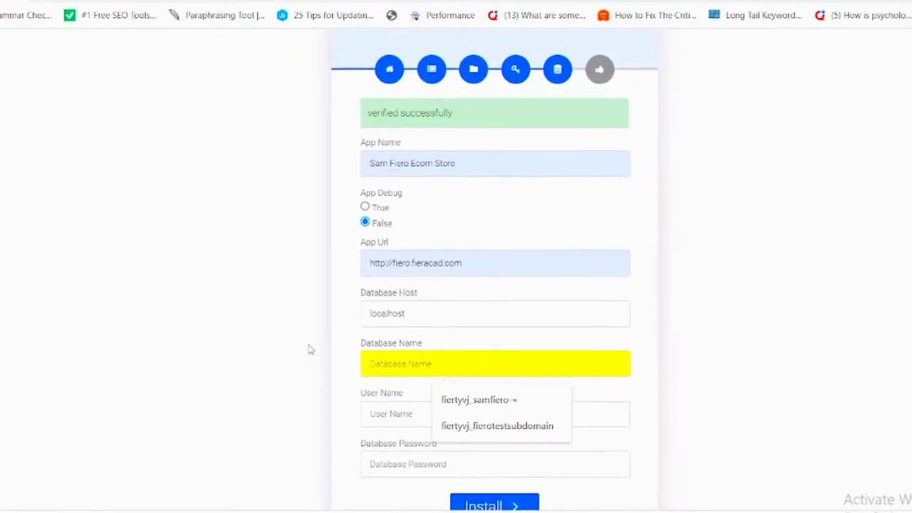
left_click(197, 16)
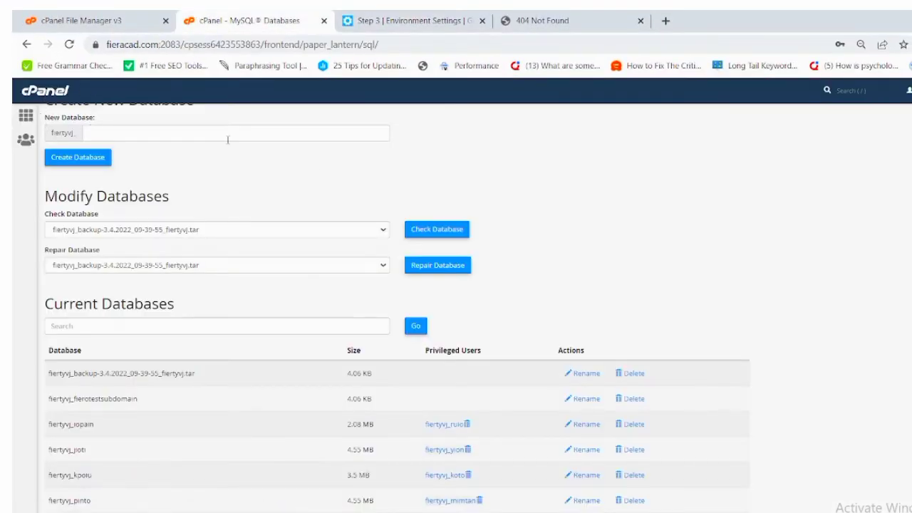
scroll(829, 179, "up", 3)
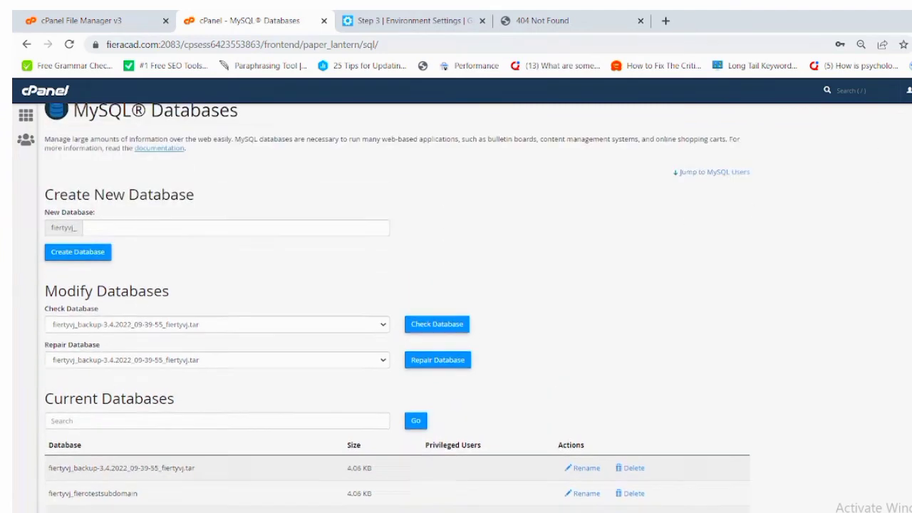
left_click(26, 125)
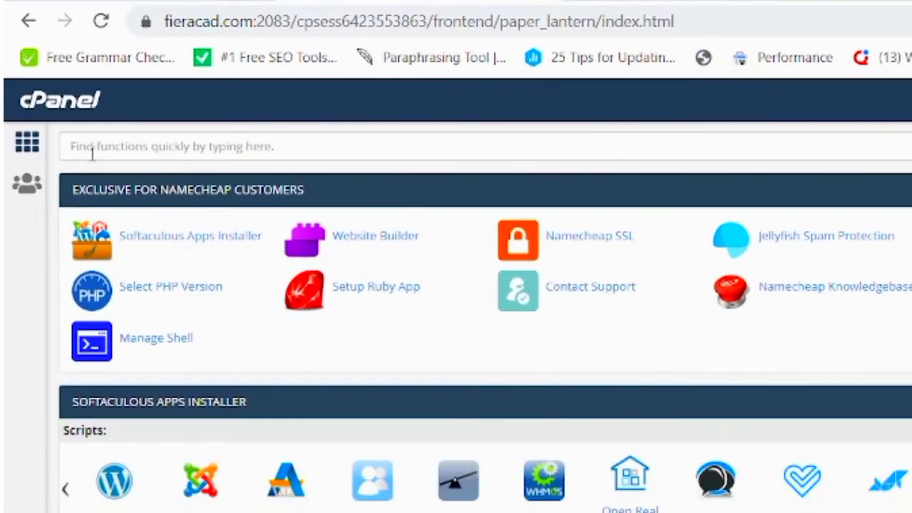
left_click(198, 146)
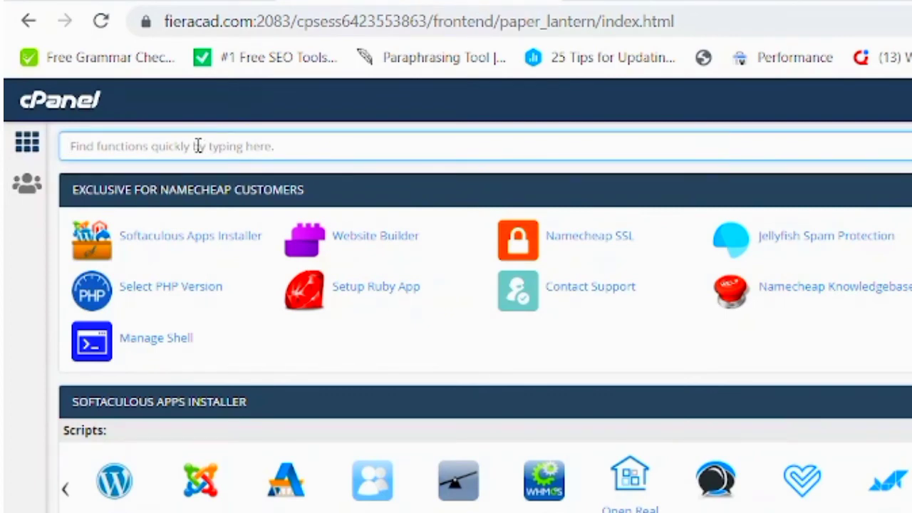
type("sql")
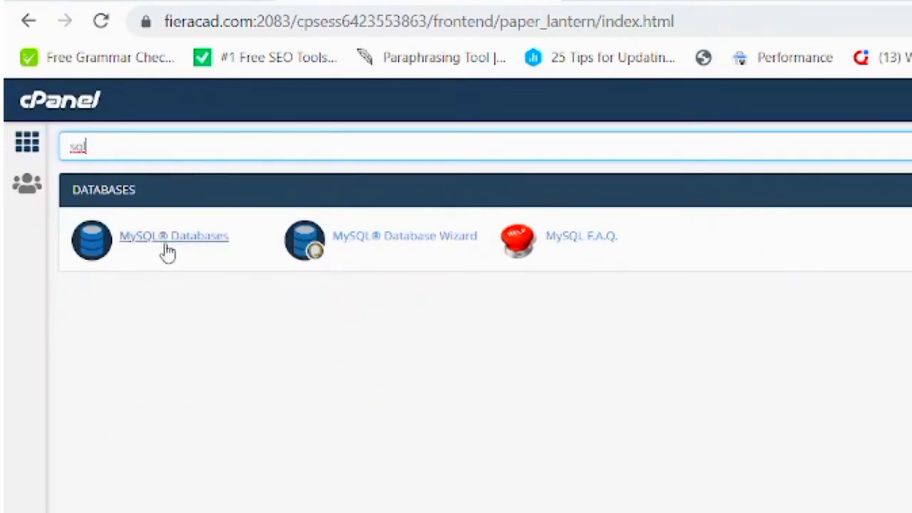
left_click(204, 239)
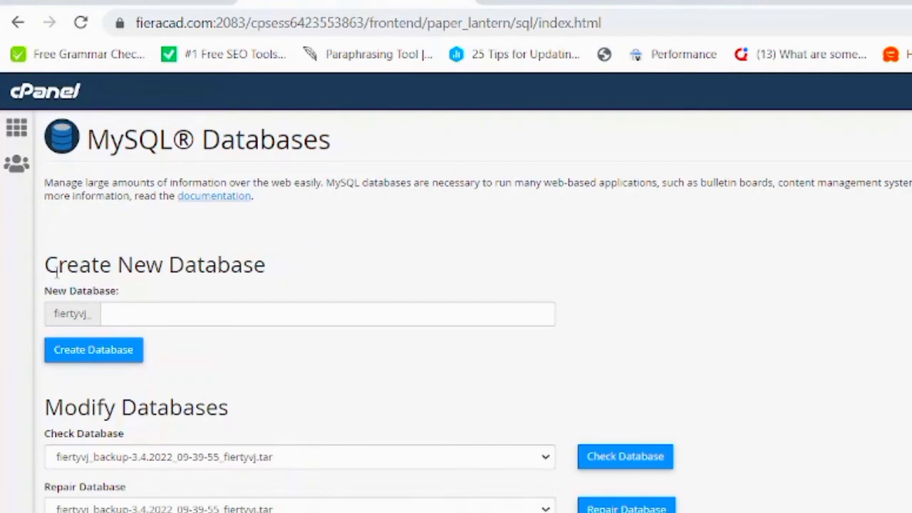
Create the MySQL database samfiero1 (fiertyvj_samfiero1) and go back to the databases overview.
left_click(137, 314)
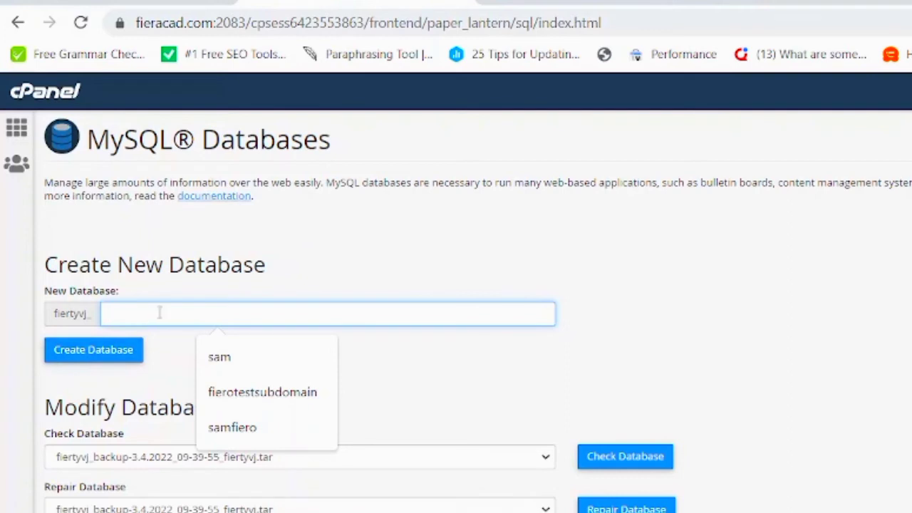
type("sam")
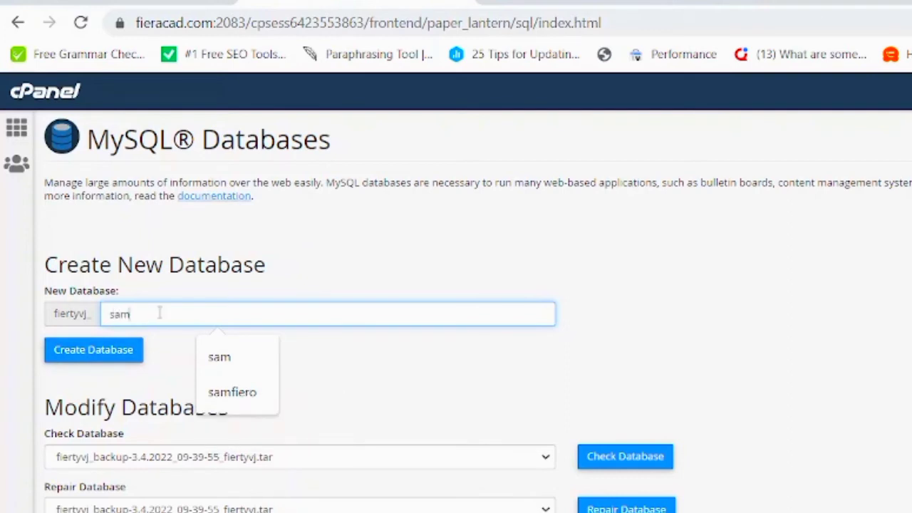
type("fiero1")
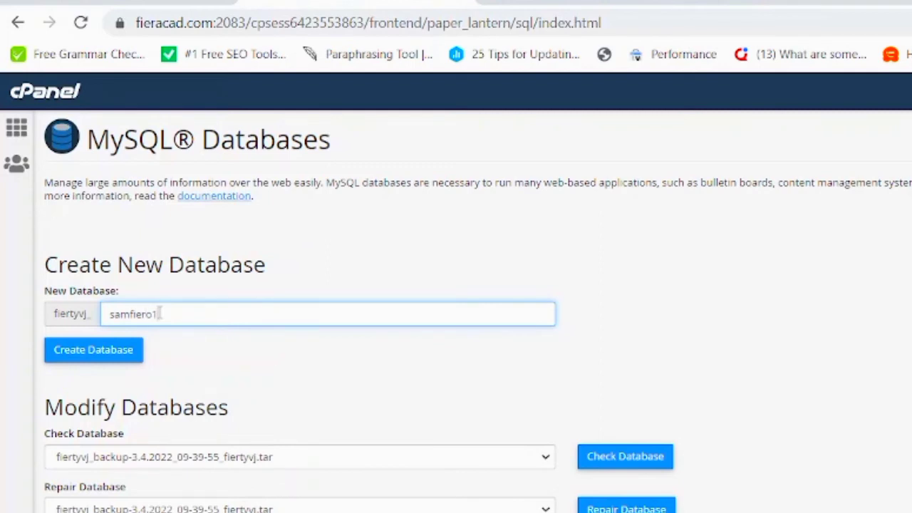
left_click(91, 362)
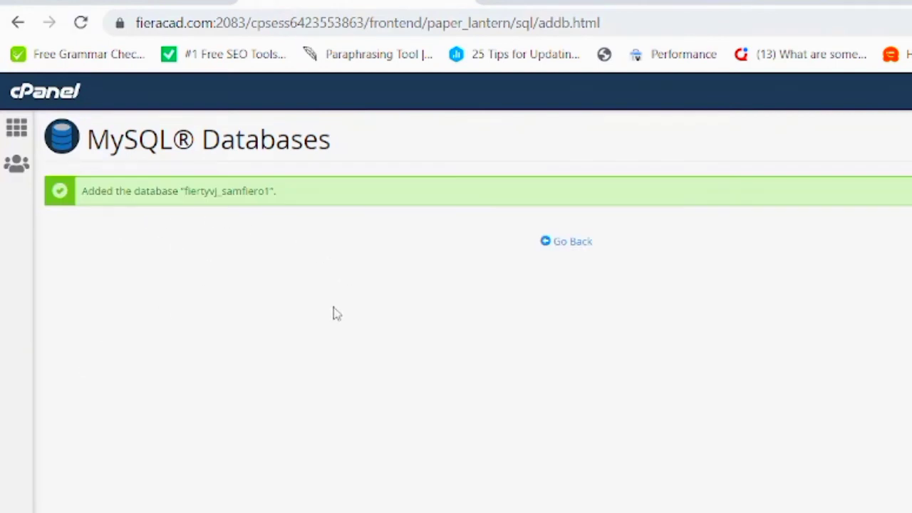
left_click(570, 250)
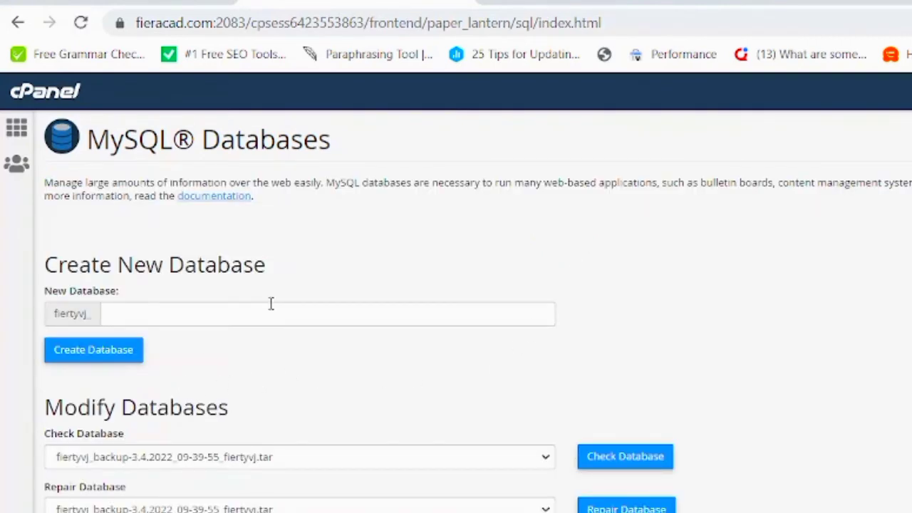
Enter samfiero1 as the installer's Database Name, then return to the cPanel MySQL Databases tab.
left_click(667, 2)
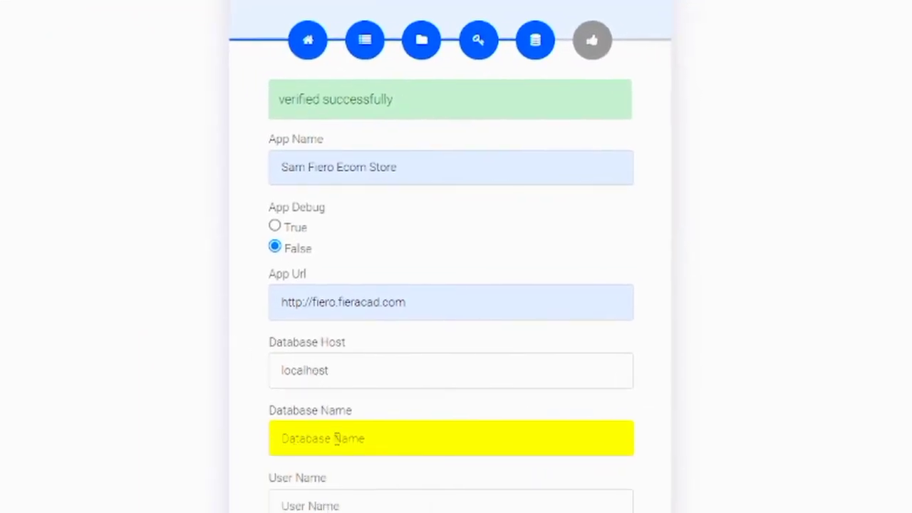
type("samfiero1")
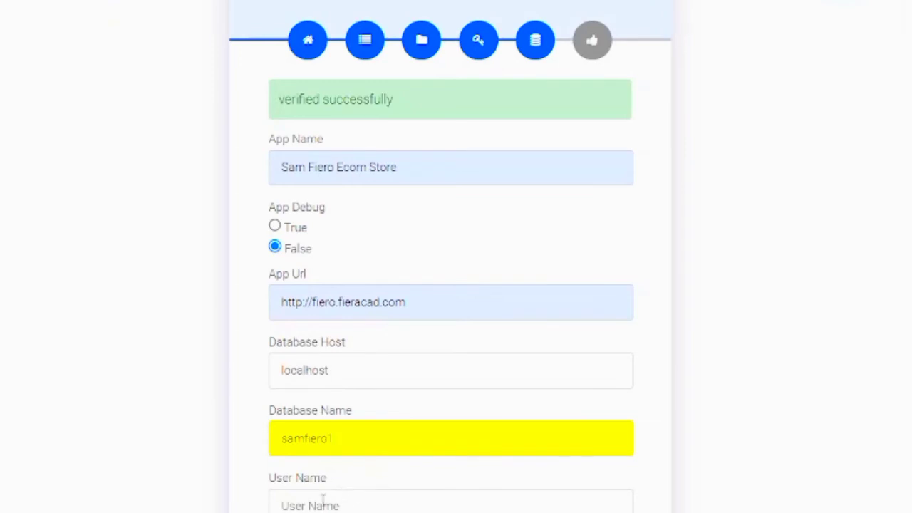
left_click(322, 500)
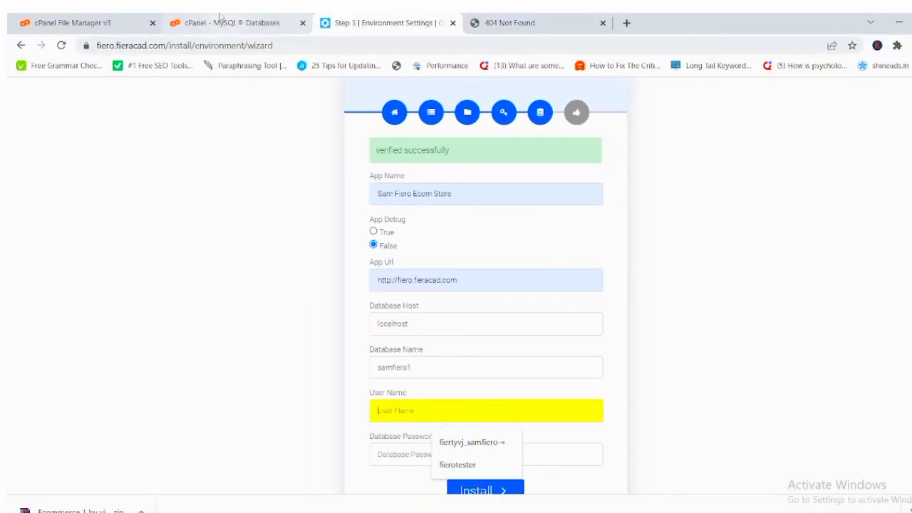
left_click(221, 19)
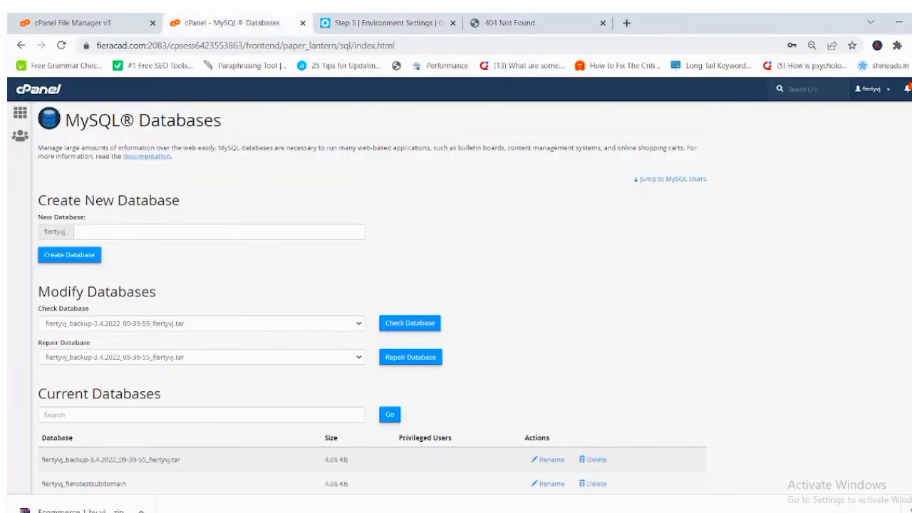
scroll(371, 299, "down", 10)
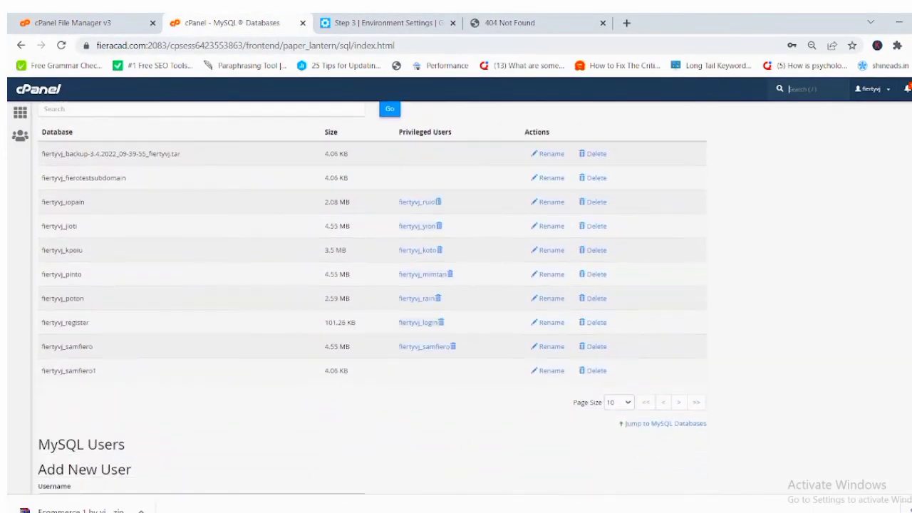
scroll(371, 299, "down", 4)
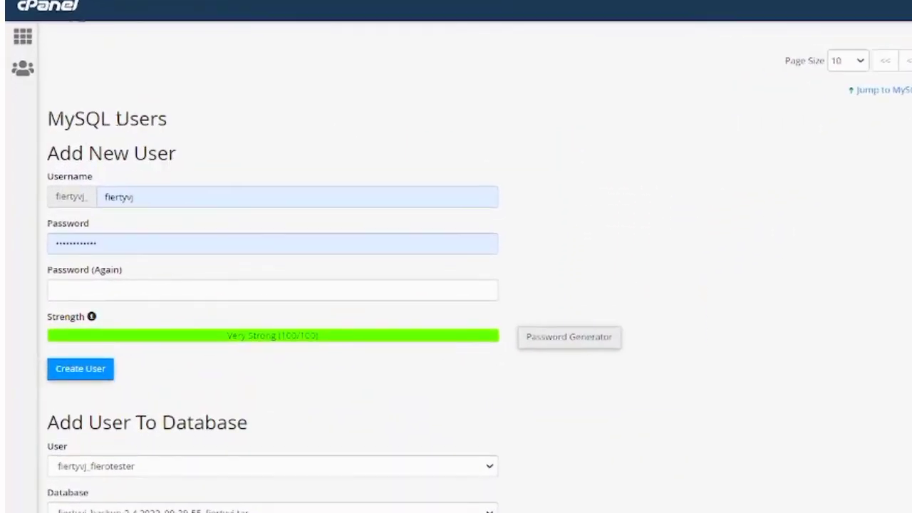
left_click(146, 198)
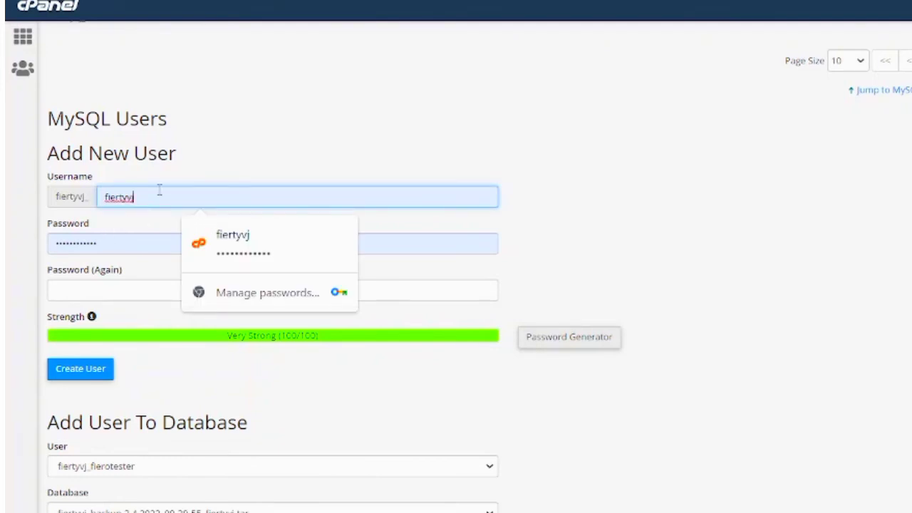
key("BackSpace")
key("BackSpace")
key("BackSpace")
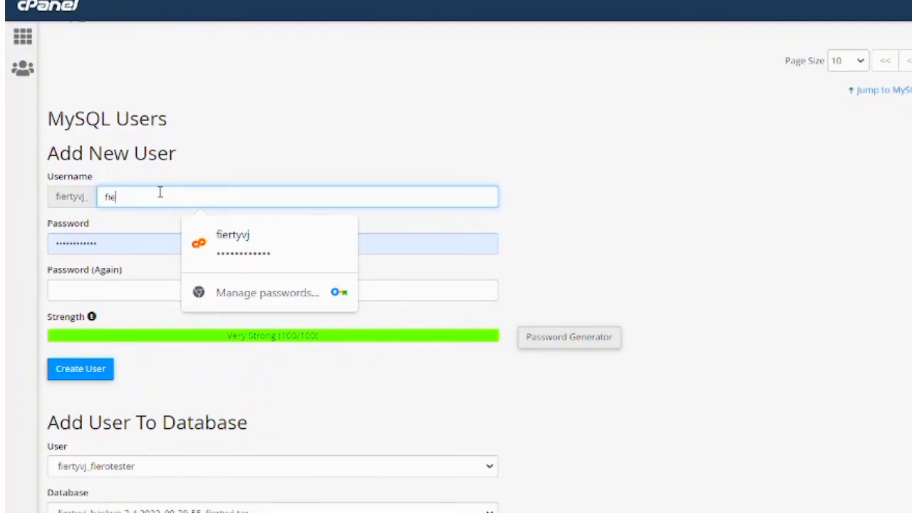
key("BackSpace")
key("BackSpace")
key("BackSpace")
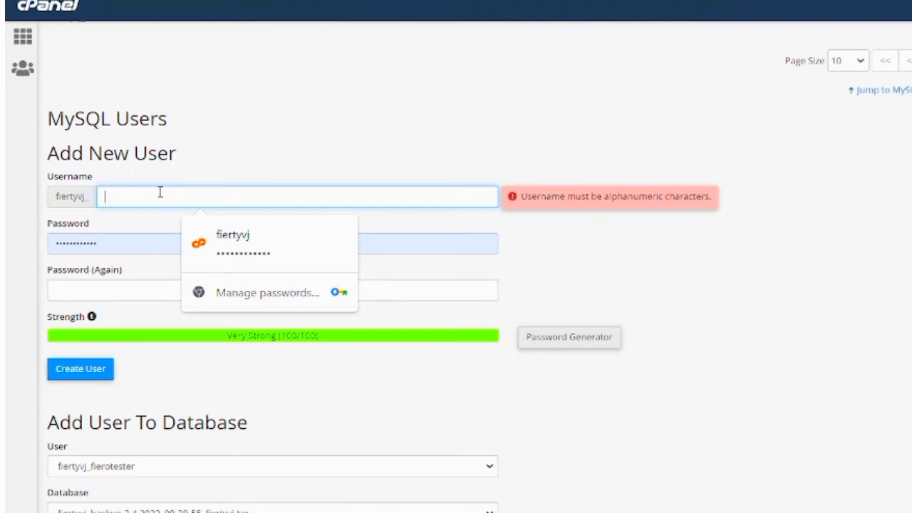
type("sam")
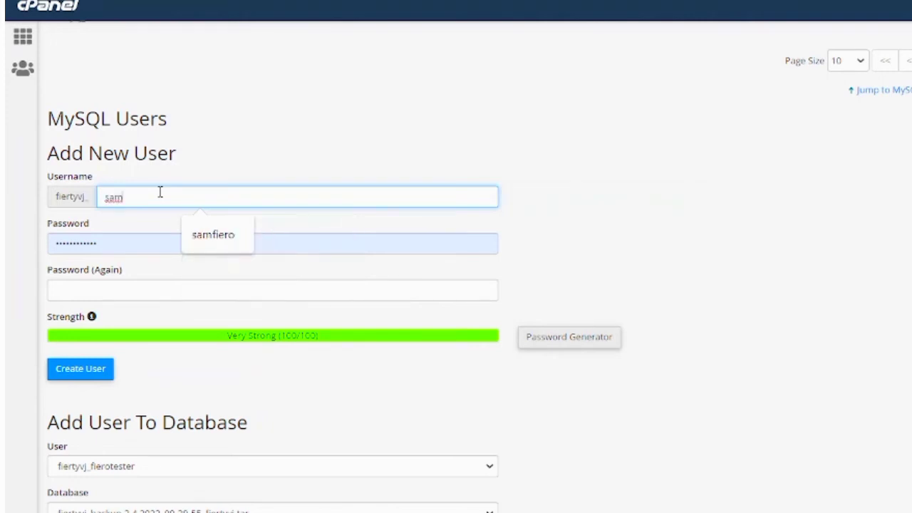
type("fiero1")
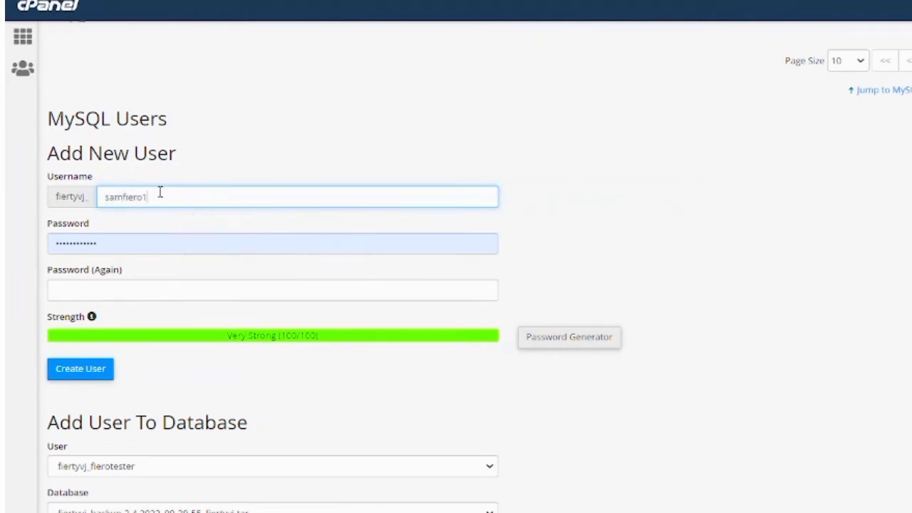
left_click(119, 242)
key("BackSpace")
key("BackSpace")
key("BackSpace")
key("BackSpace")
key("BackSpace")
key("BackSpace")
key("BackSpace")
key("BackSpace")
key("BackSpace")
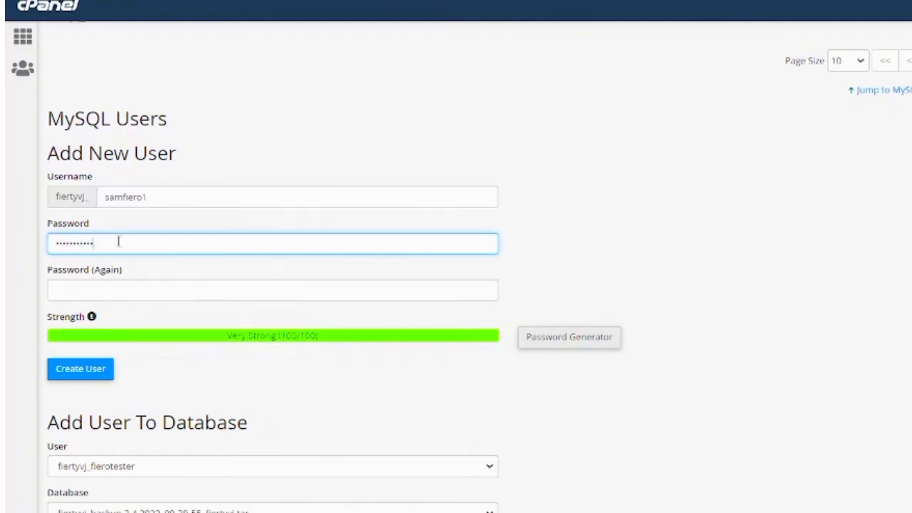
key("BackSpace")
key("BackSpace")
key("BackSpace")
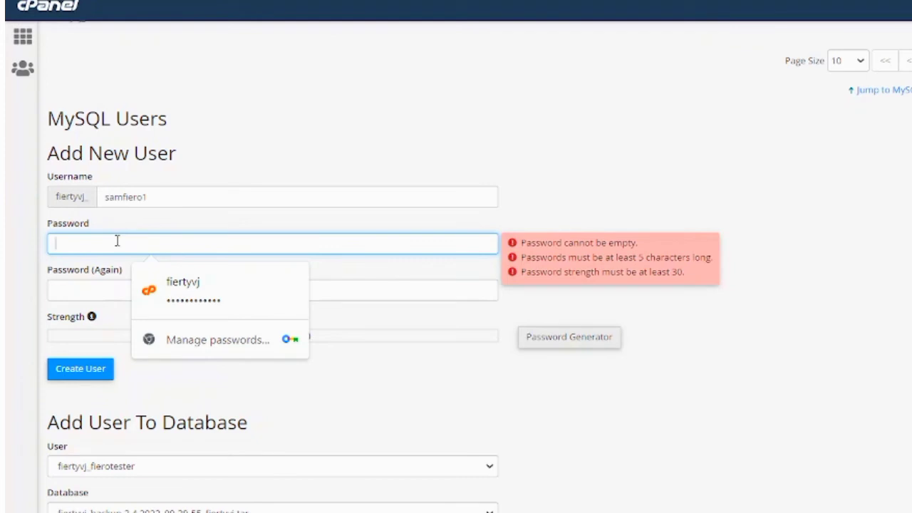
type("s")
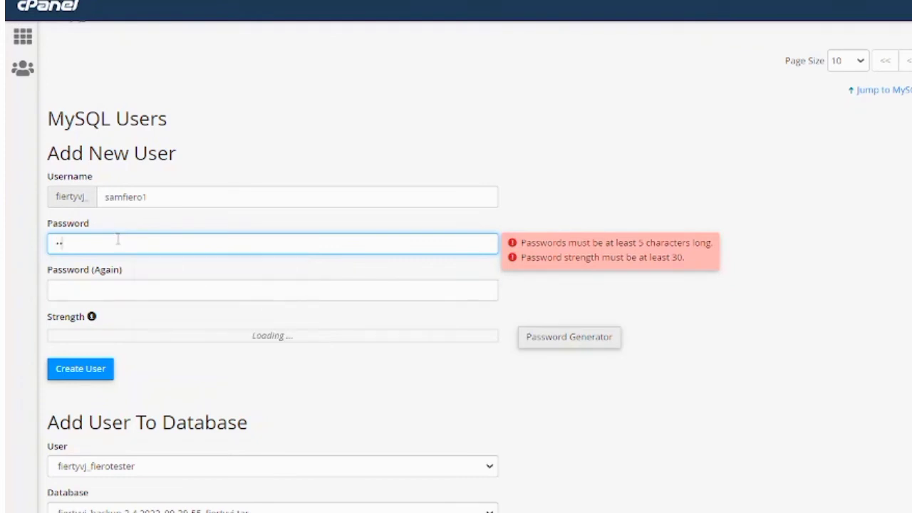
type("•••••••••••••")
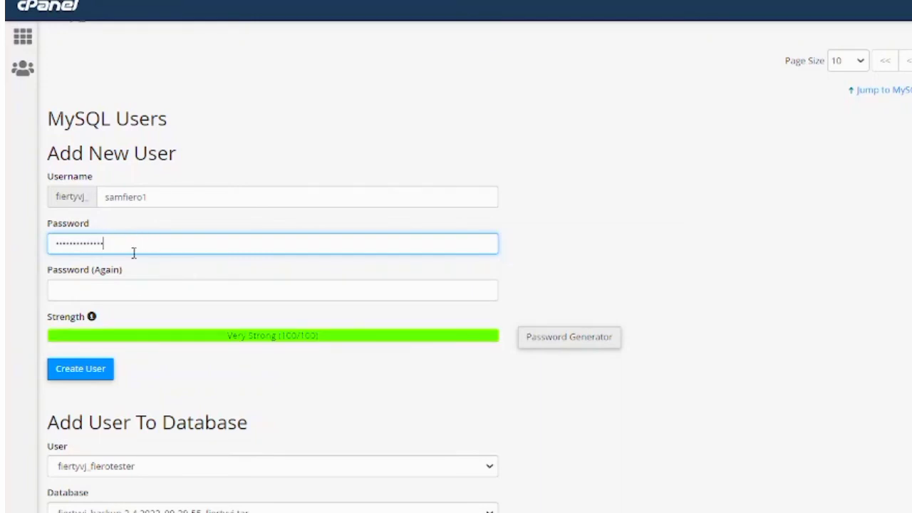
left_click(131, 290)
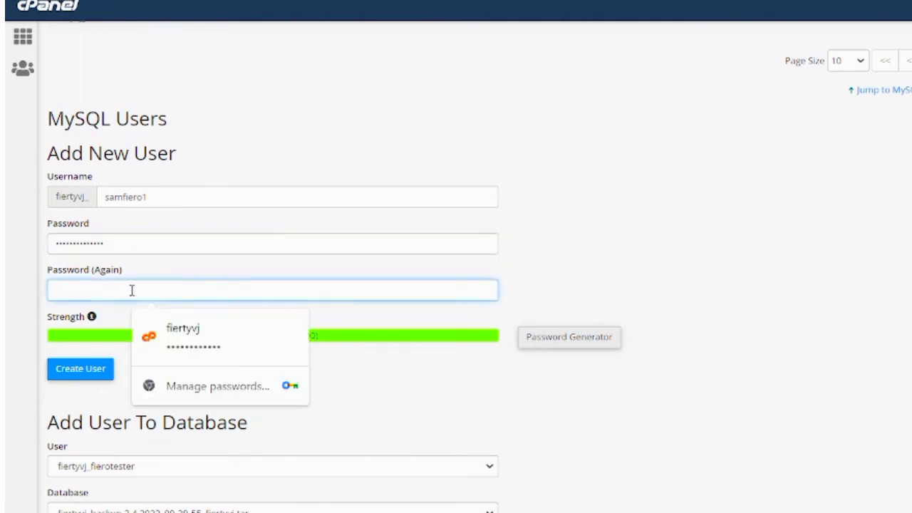
type("•••")
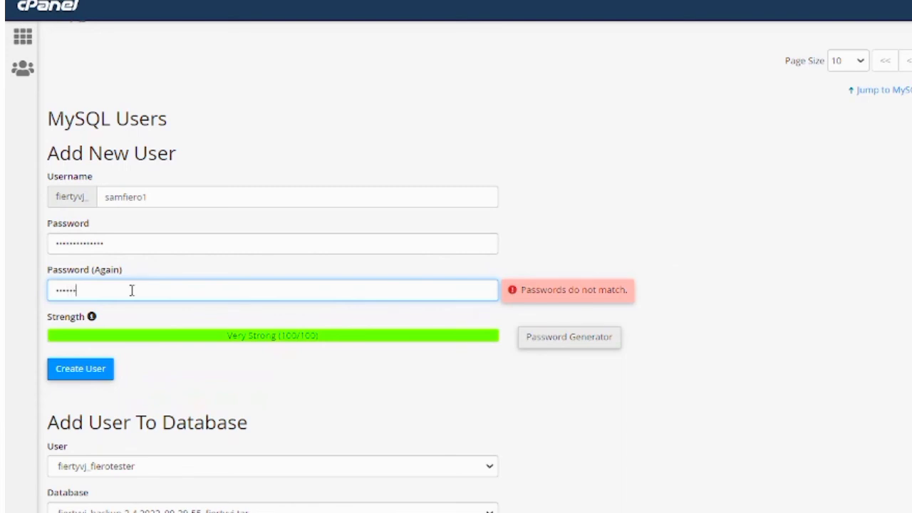
type("••••")
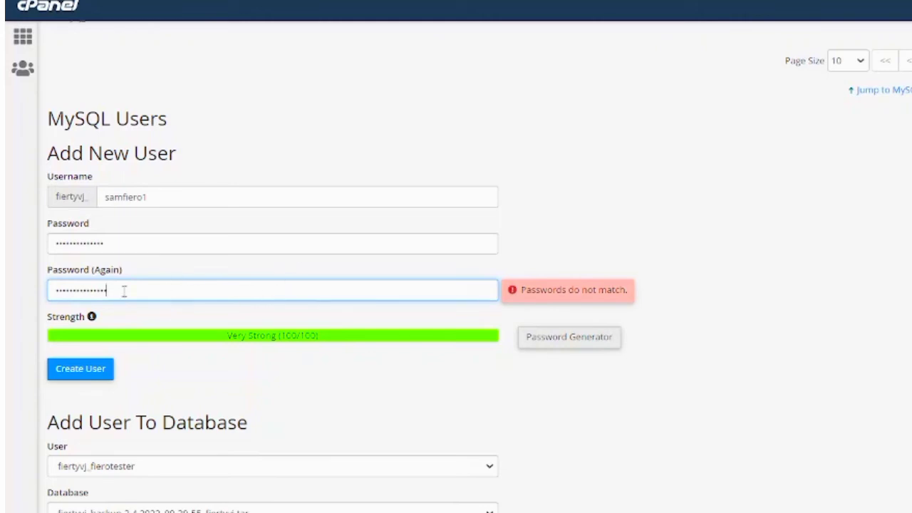
left_click(143, 243)
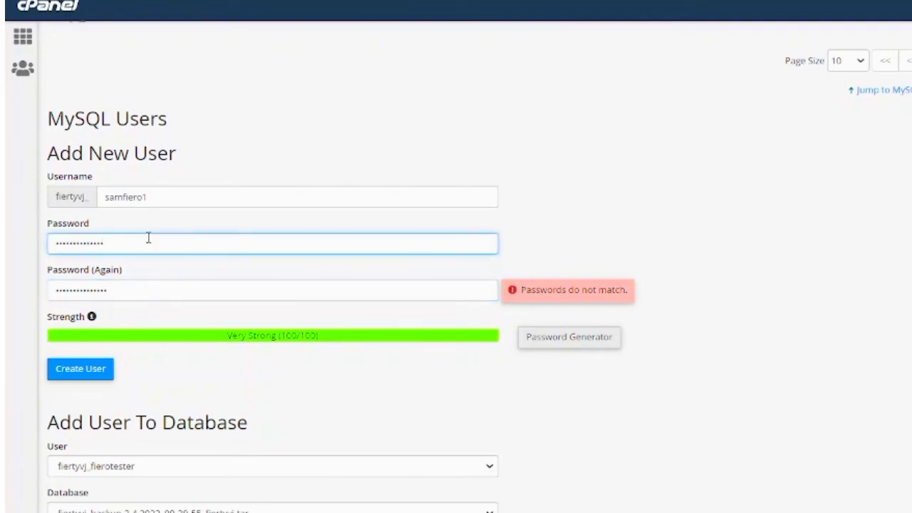
left_click(196, 197)
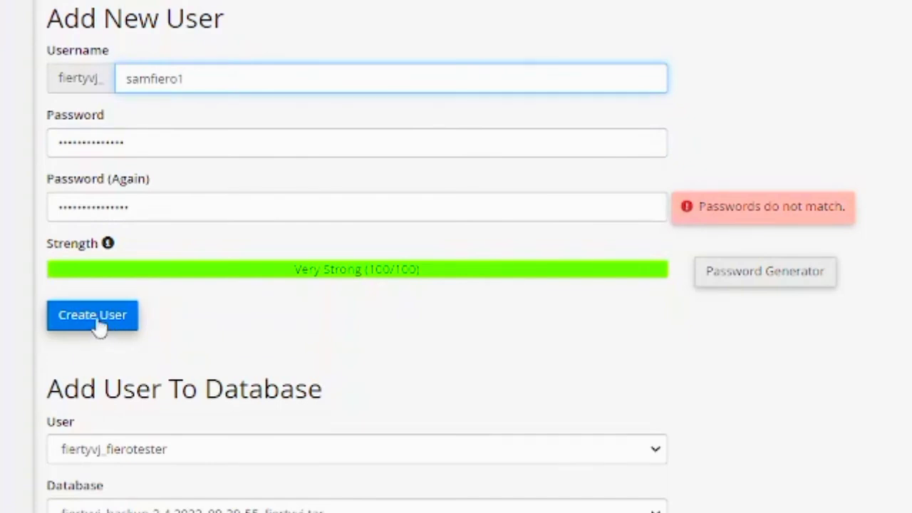
left_click(92, 329)
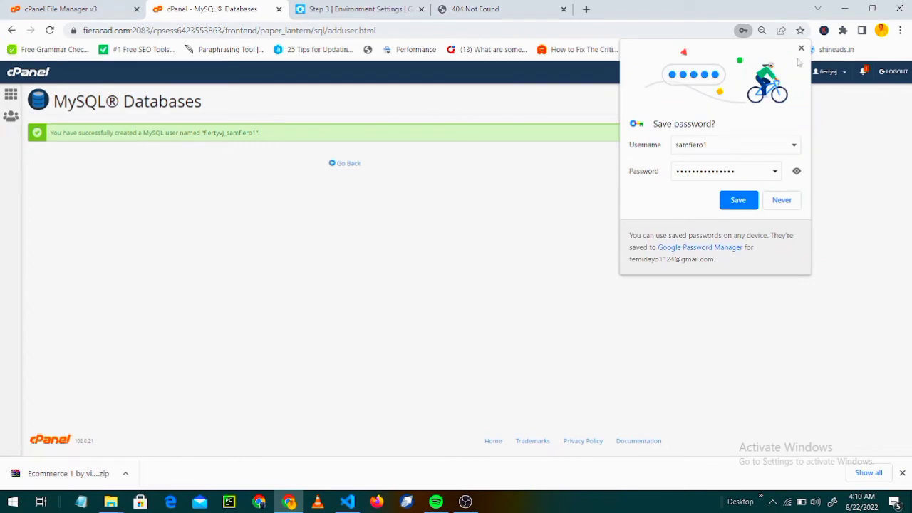
left_click(801, 48)
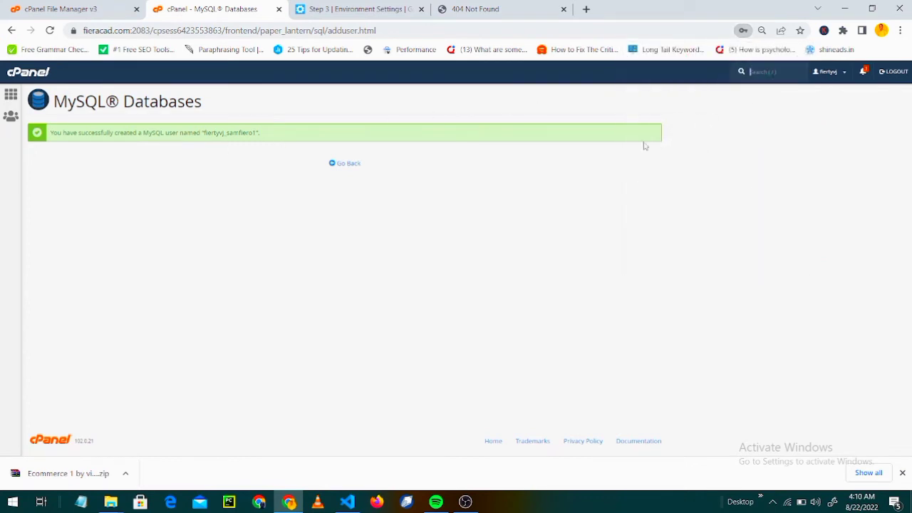
Return to the MySQL Databases overview and scroll down to Add User To Database.
left_click(346, 172)
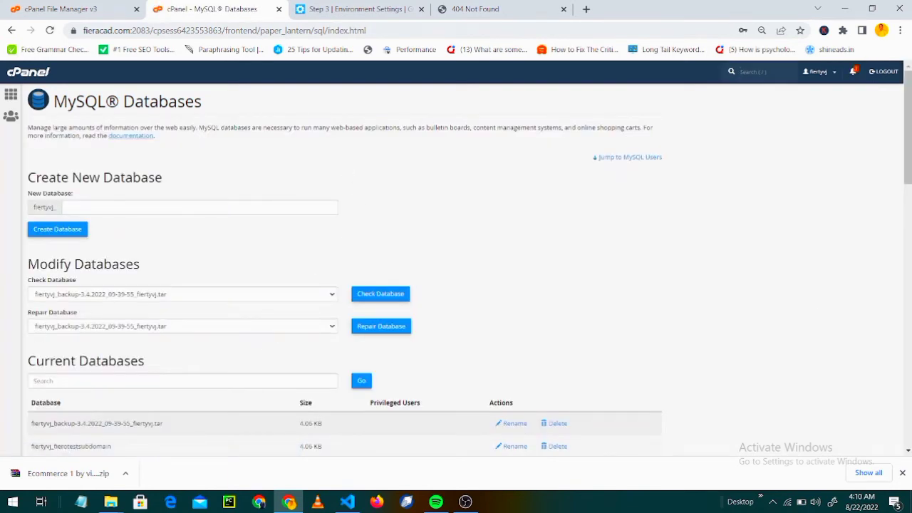
left_click_drag(908, 125, 907, 195)
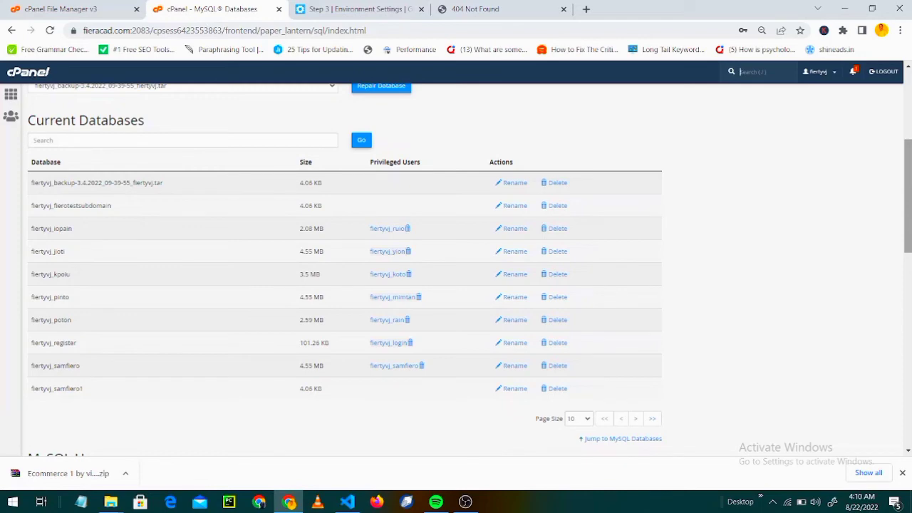
left_click_drag(909, 238, 908, 353)
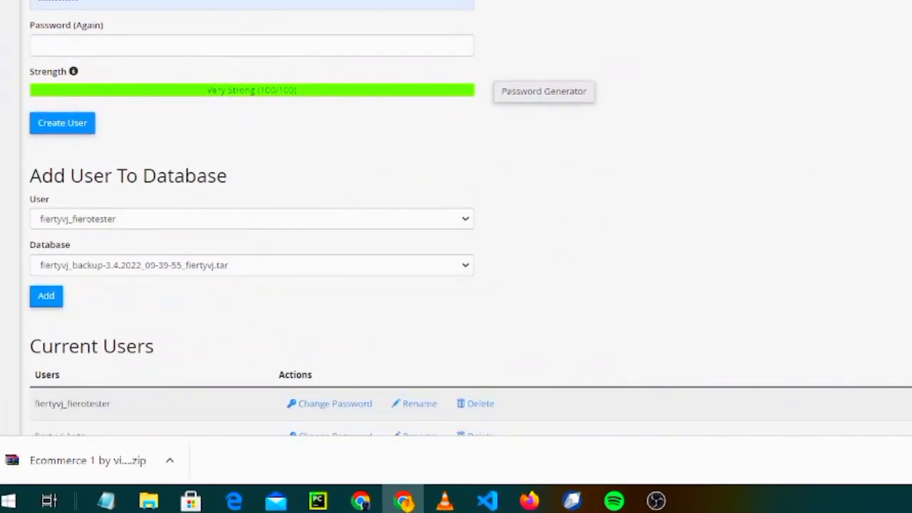
scroll(456, 214, "up", 4)
scroll(456, 226, "down", 1)
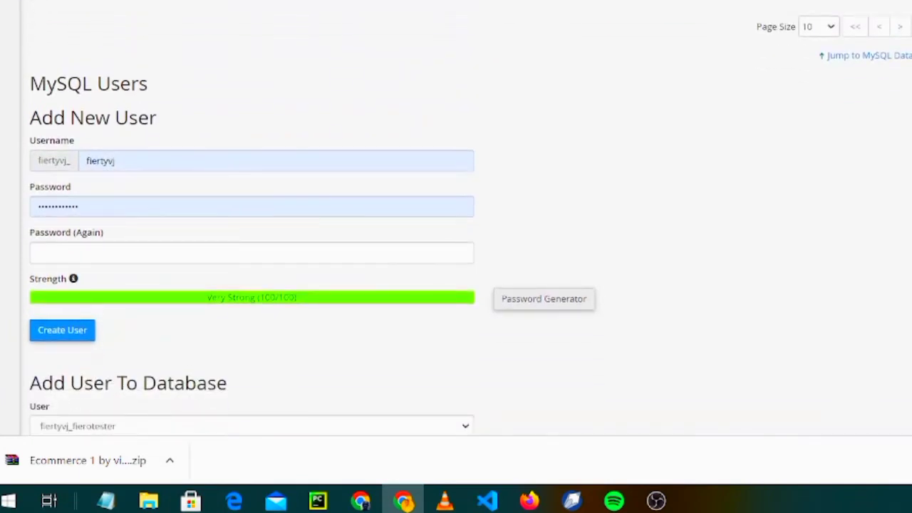
scroll(456, 214, "down", 3)
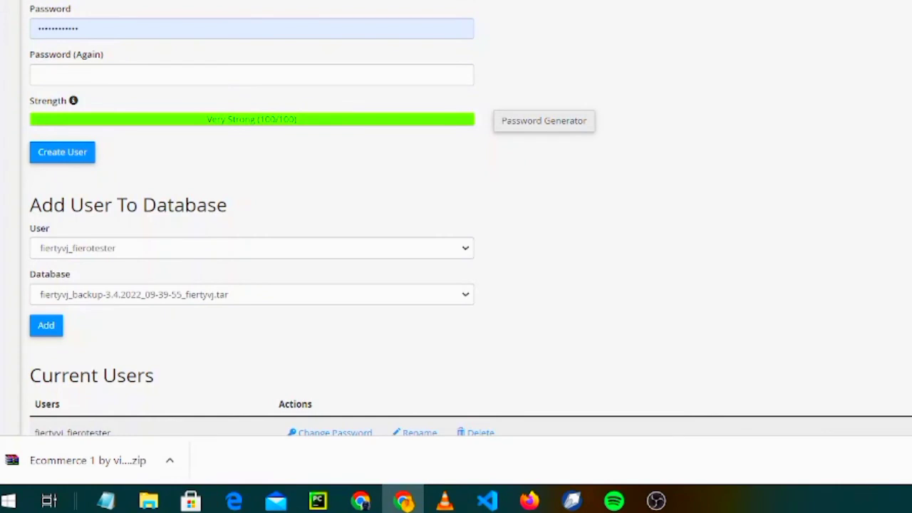
scroll(456, 214, "down", 1)
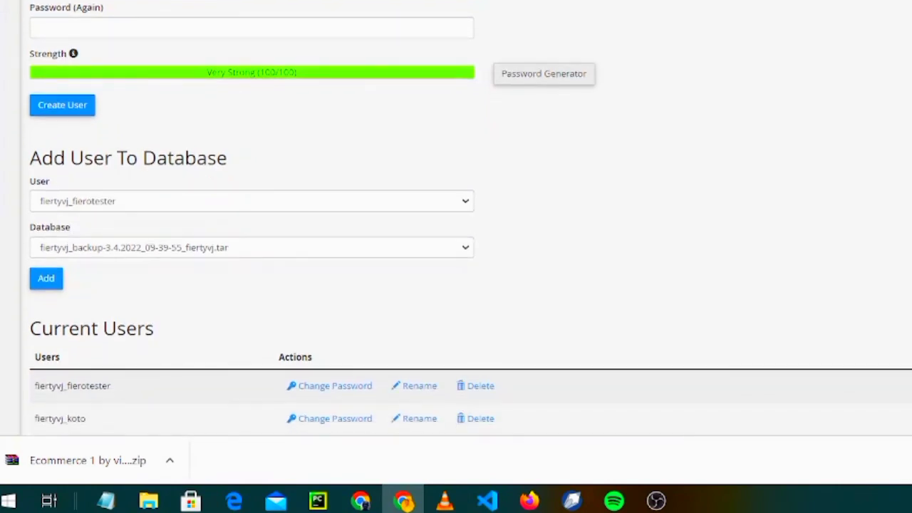
Add user fiertyvj_samfiero1 to database fiertyvj_samfiero1.
left_click(402, 208)
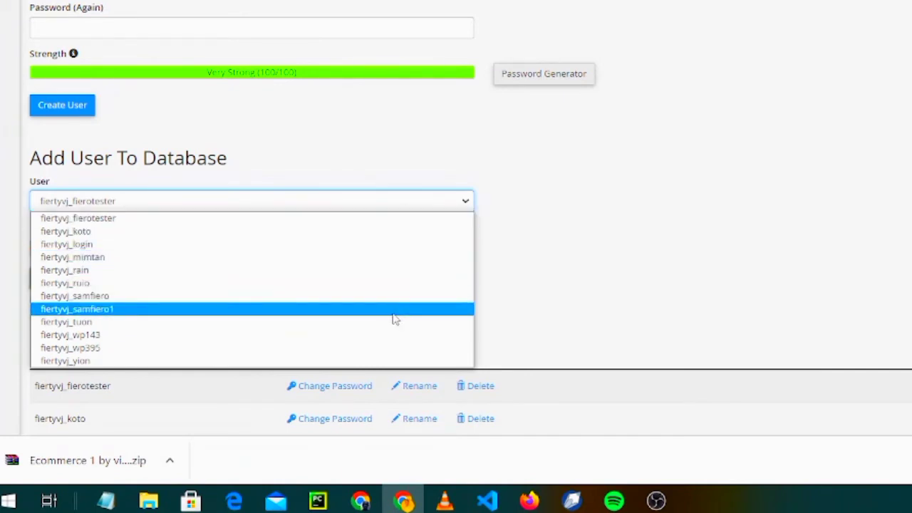
left_click(339, 316)
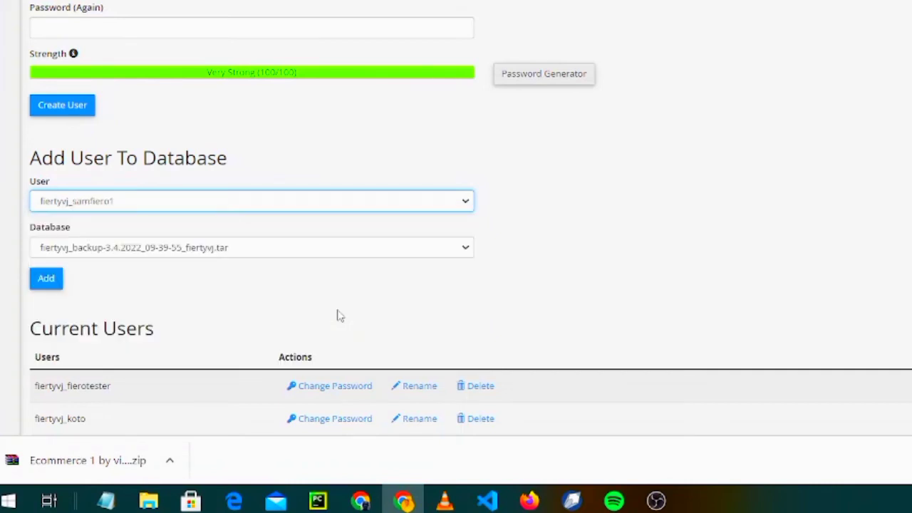
left_click(370, 253)
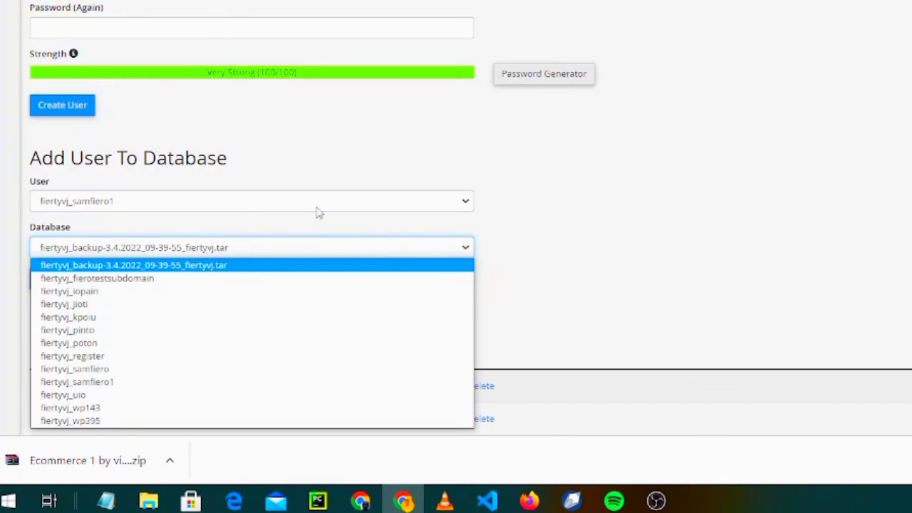
left_click(304, 382)
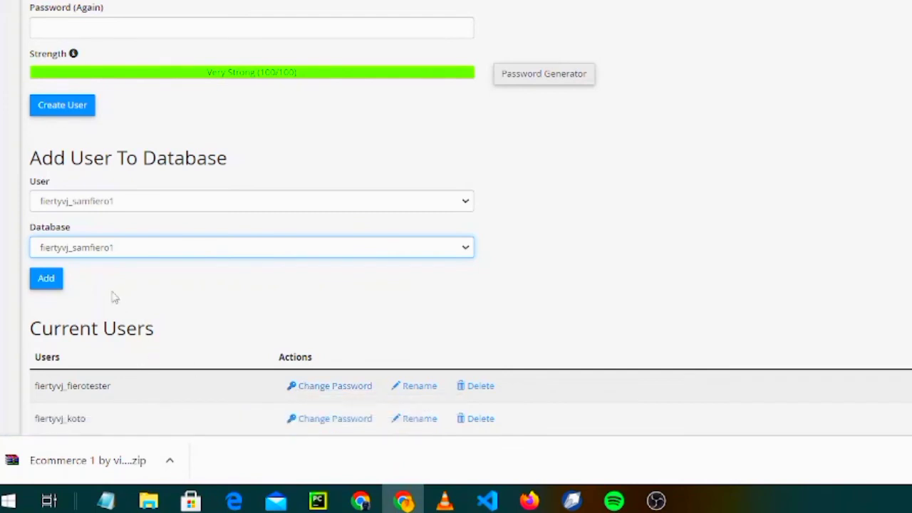
left_click(45, 286)
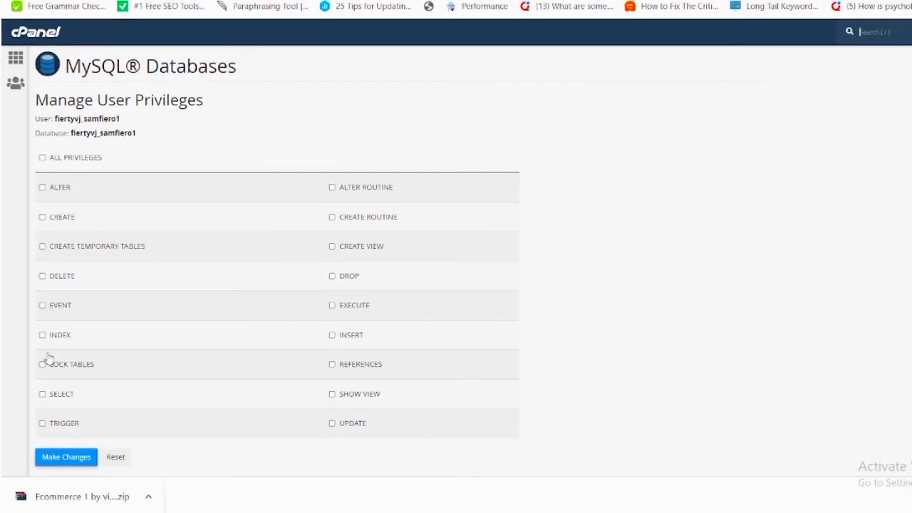
Tick ALL PRIVILEGES for fiertyvj_samfiero1 on its database and save with Make Changes.
left_click(42, 158)
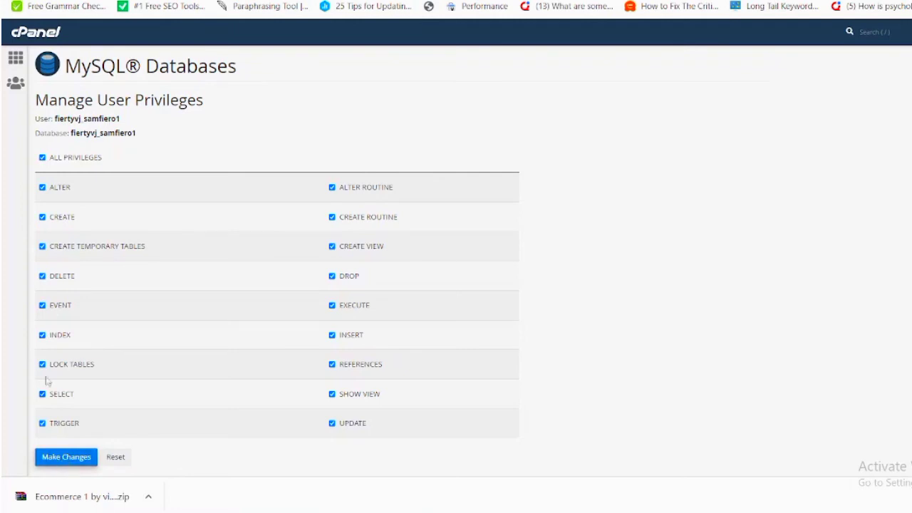
left_click(50, 461)
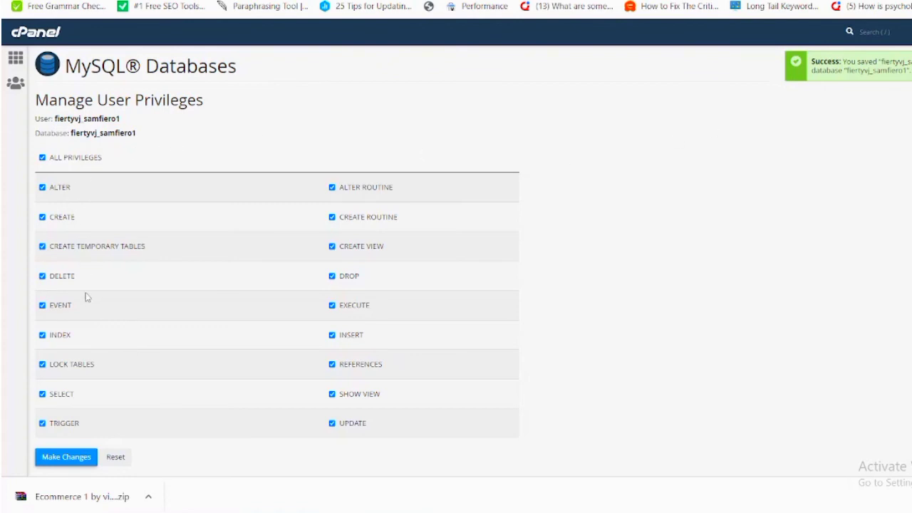
scroll(276, 261, "down", 1)
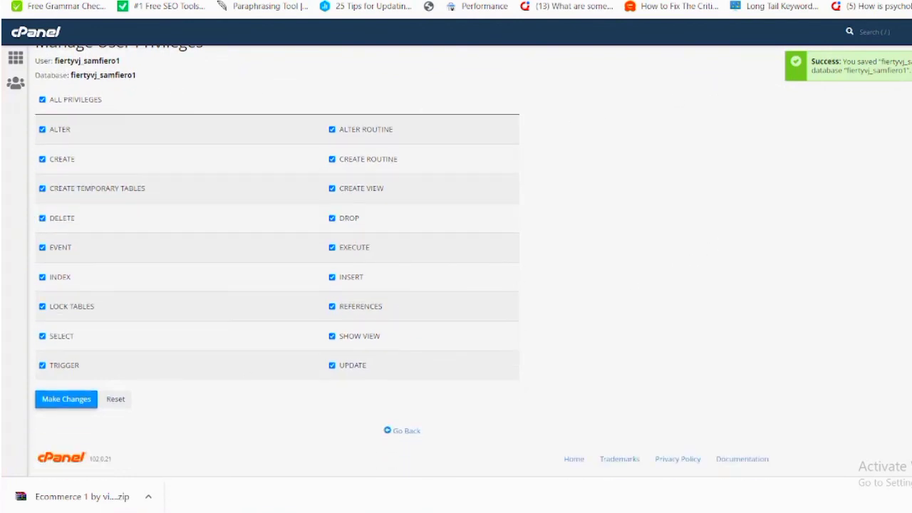
Go back to Current Databases and select the full name fiertyvj_samfiero1 in the last row.
left_click(406, 432)
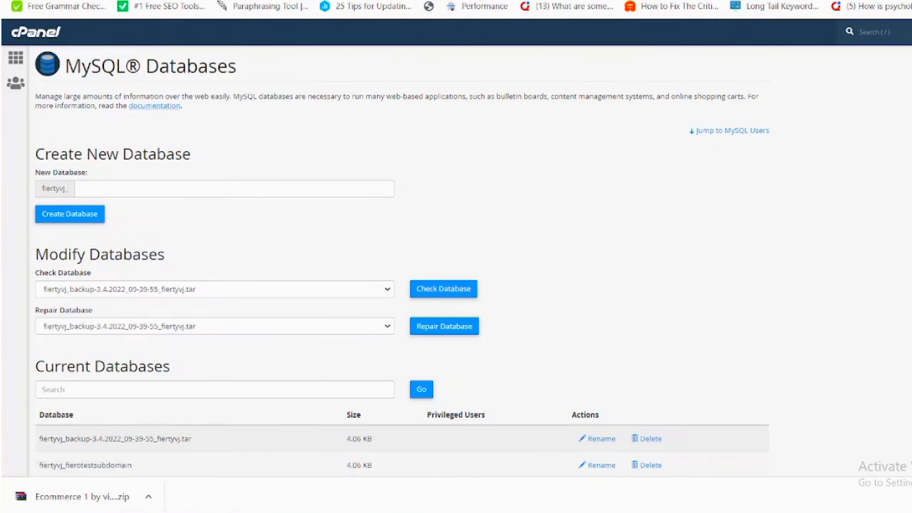
scroll(401, 262, "down", 8)
scroll(401, 262, "up", 2)
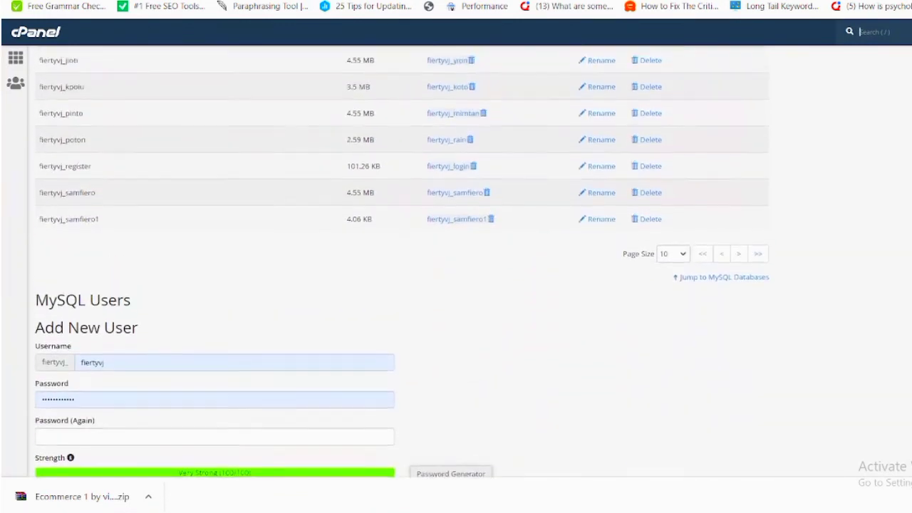
scroll(401, 262, "up", 1)
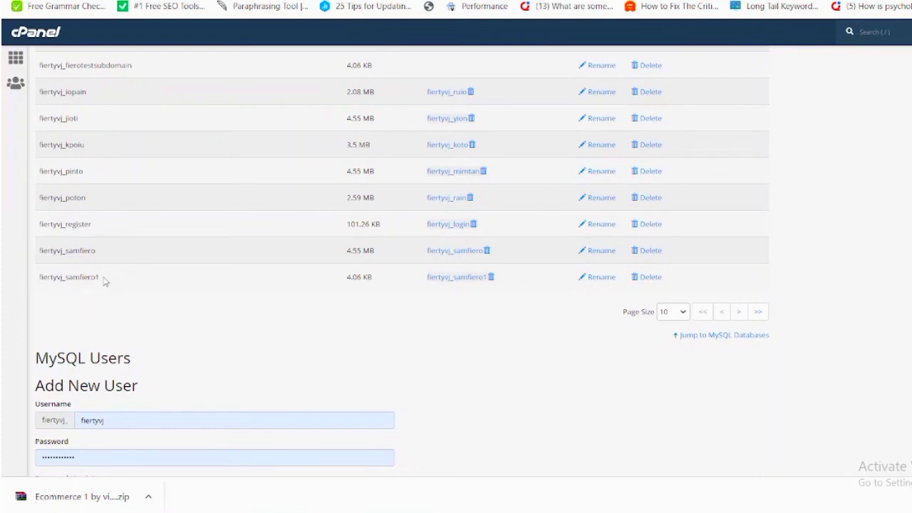
left_click_drag(104, 281, 34, 285)
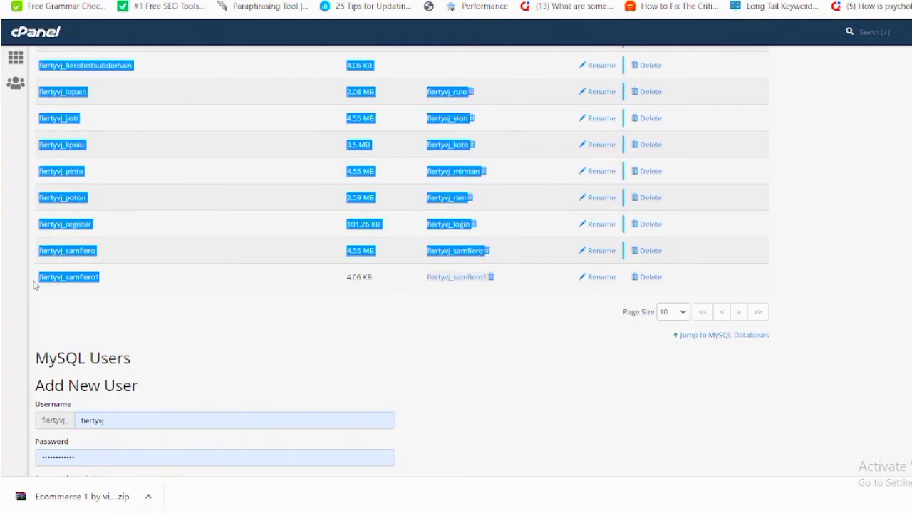
left_click(96, 298)
double_click(88, 277)
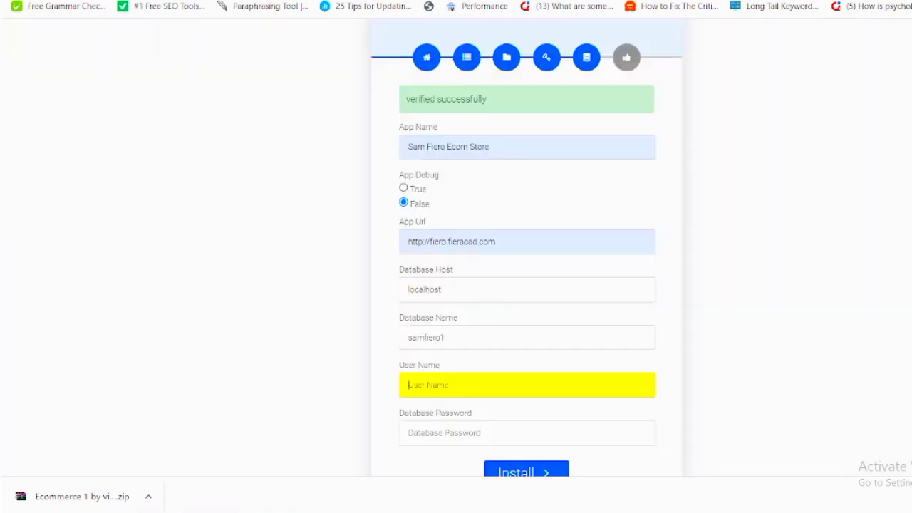
double_click(461, 336)
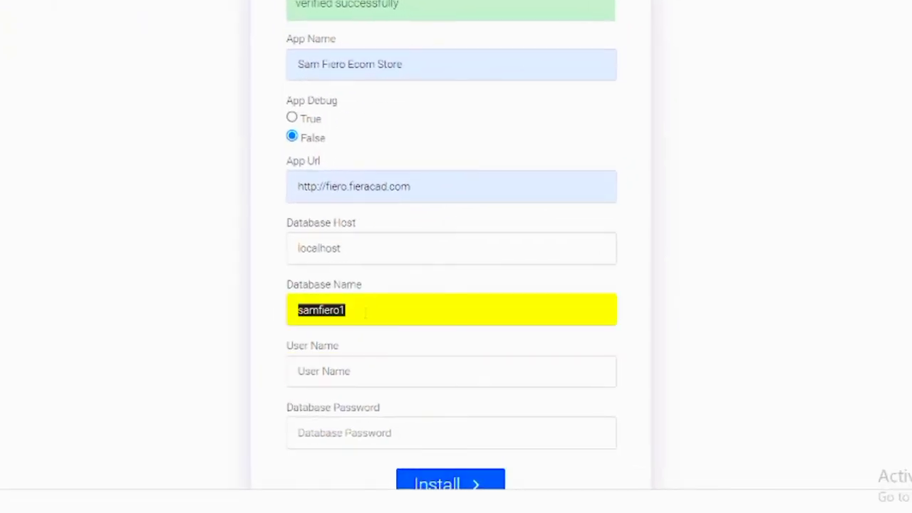
key("BackSpace")
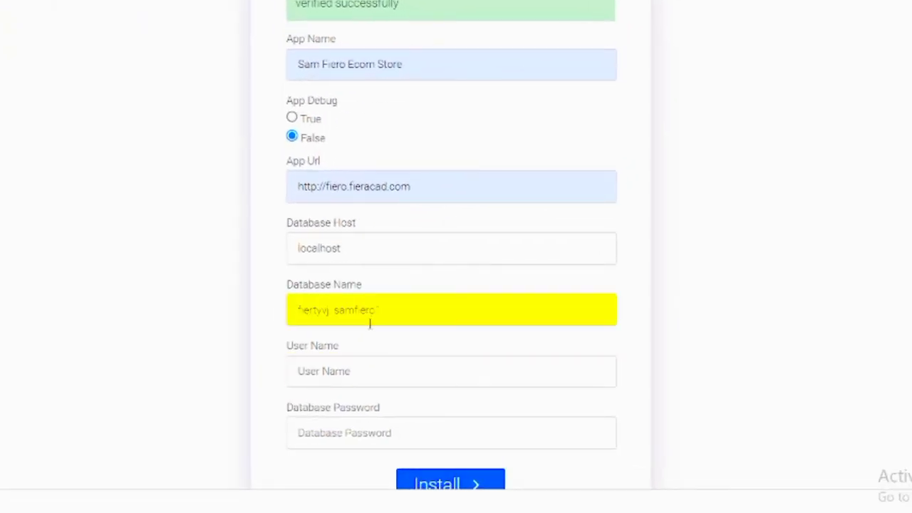
left_click(332, 383)
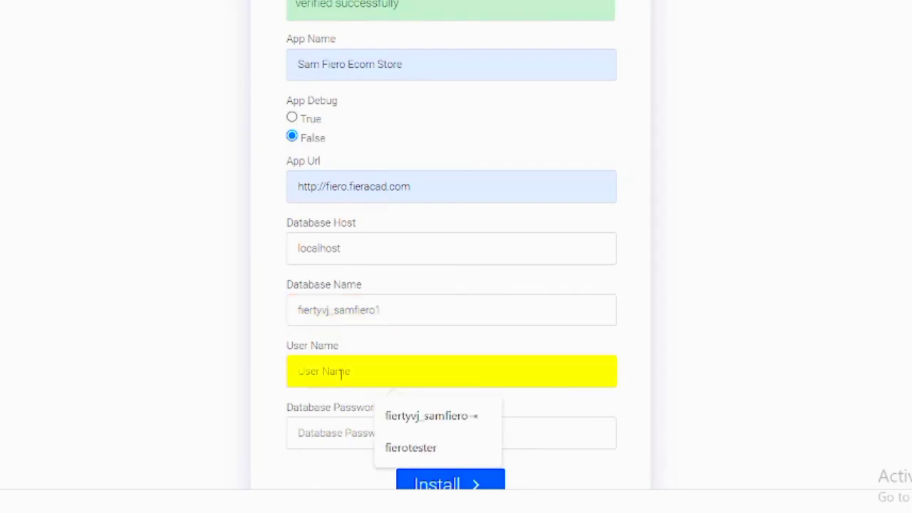
type("samfier")
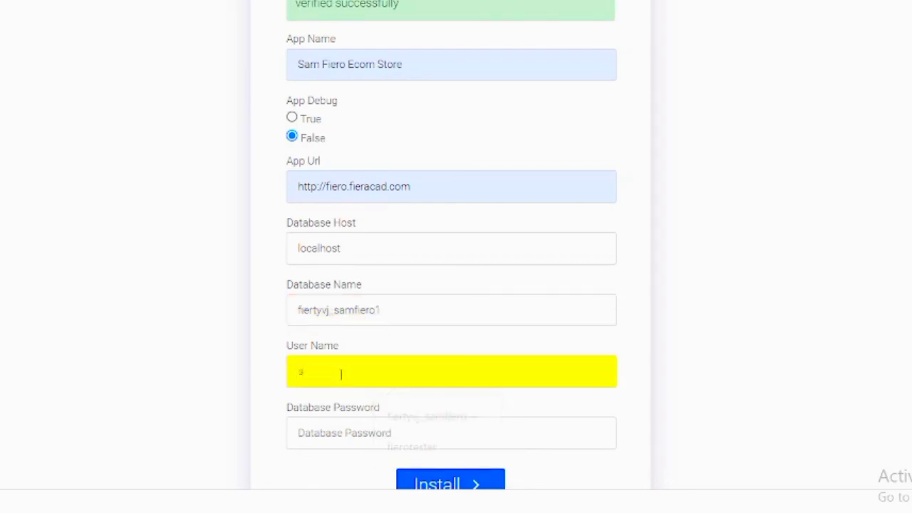
type("o1")
left_click(354, 432)
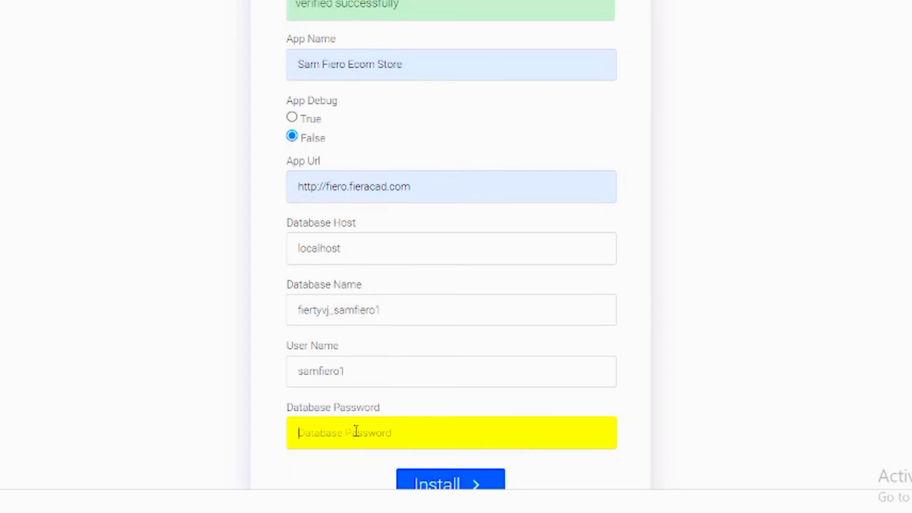
type("•••••••••••••")
scroll(451, 245, "down", 1)
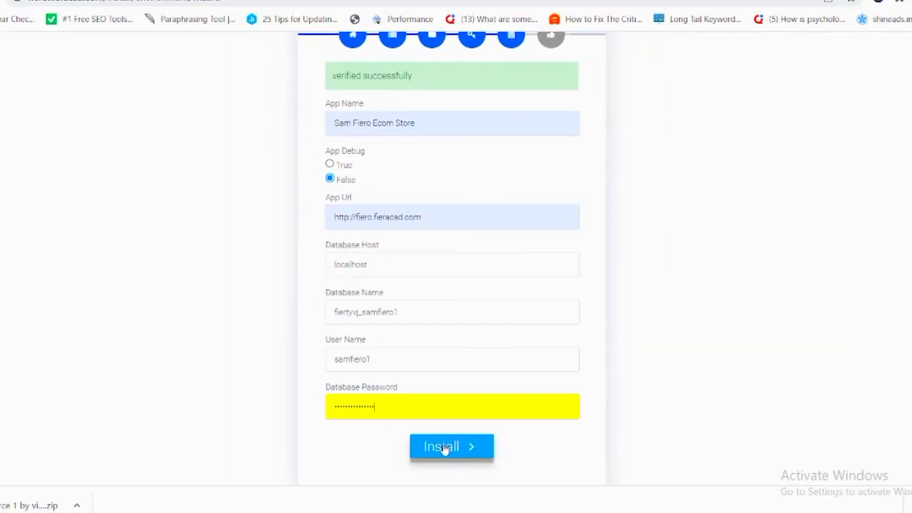
Submit the environment settings form to run the OmniMart installation.
left_click(443, 448)
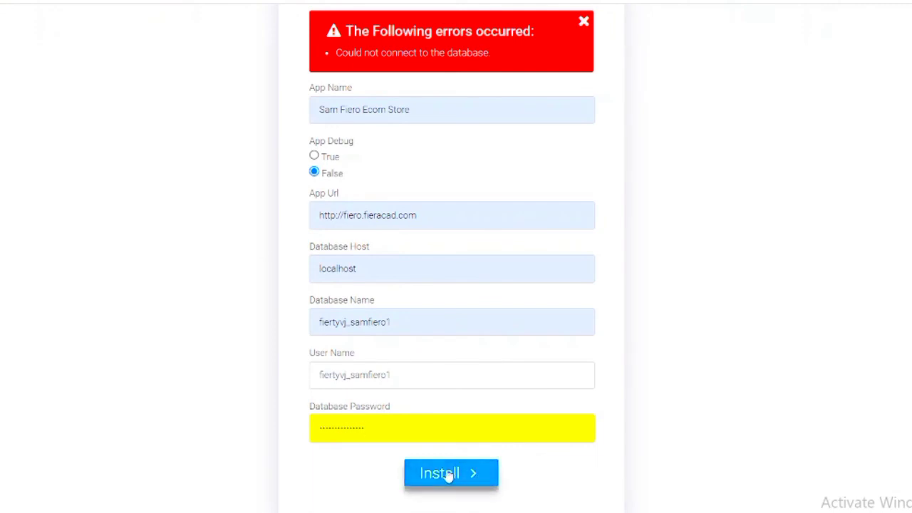
left_click(448, 476)
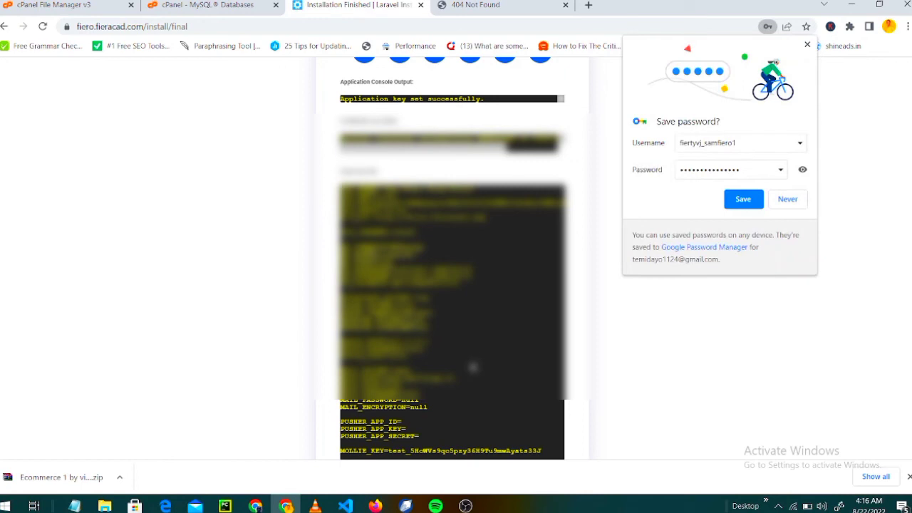
Decline Chrome's save-password prompt and exit the installer to the live storefront.
left_click(807, 45)
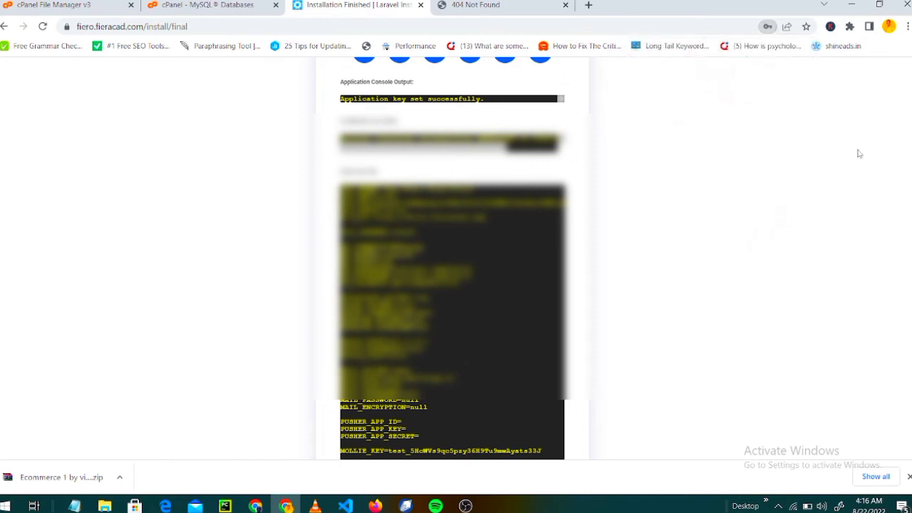
scroll(452, 257, "down", 1)
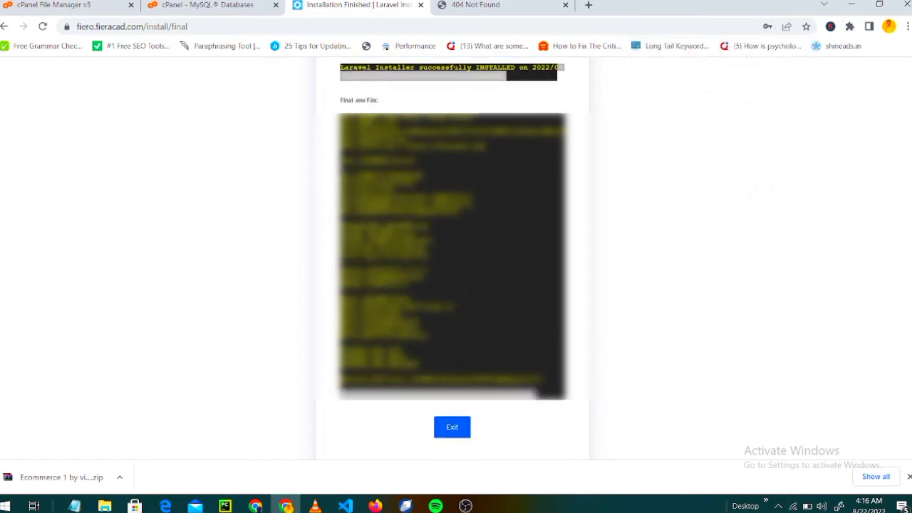
left_click(451, 431)
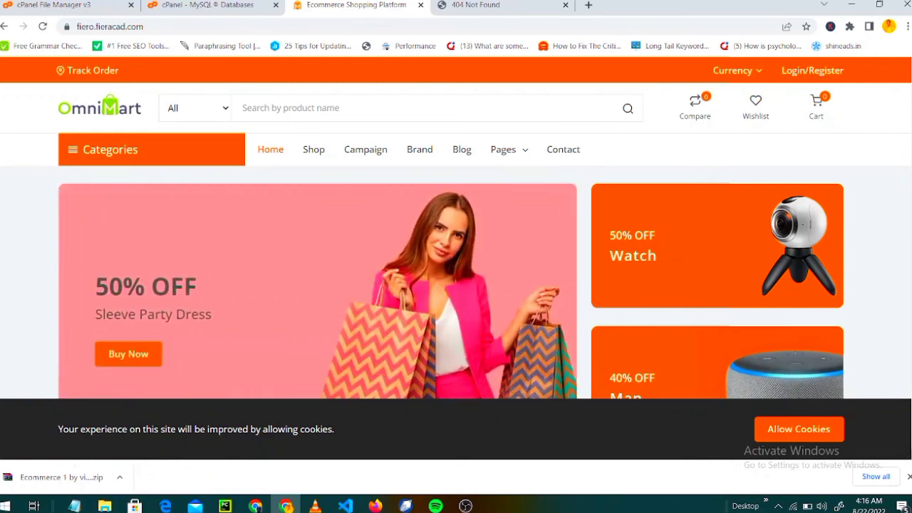
Scroll through the storefront homepage and back up, then close the 404 Not Found tab.
scroll(456, 250, "down", 2)
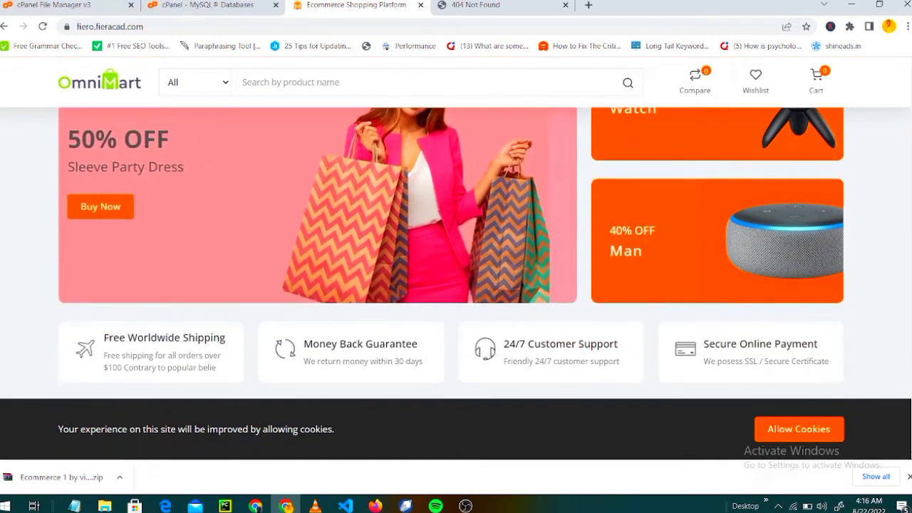
scroll(456, 250, "down", 3)
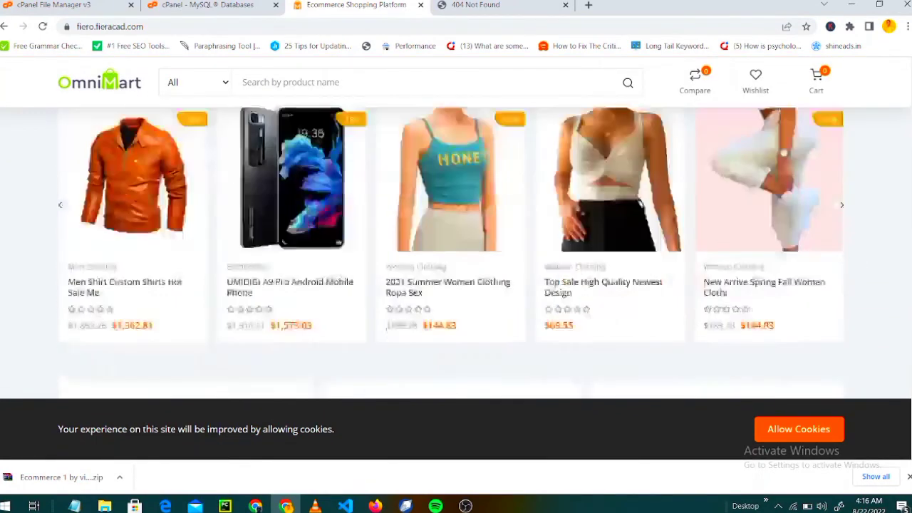
scroll(456, 250, "down", 3)
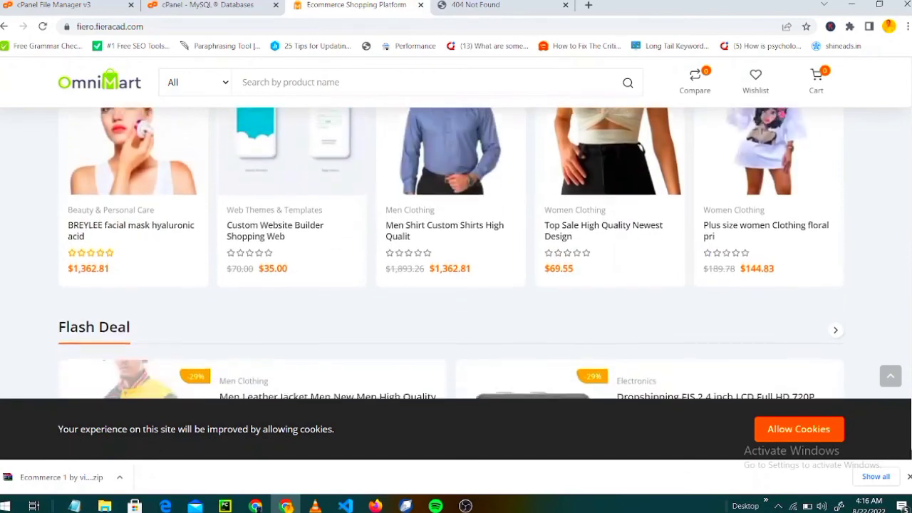
scroll(456, 249, "down", 2)
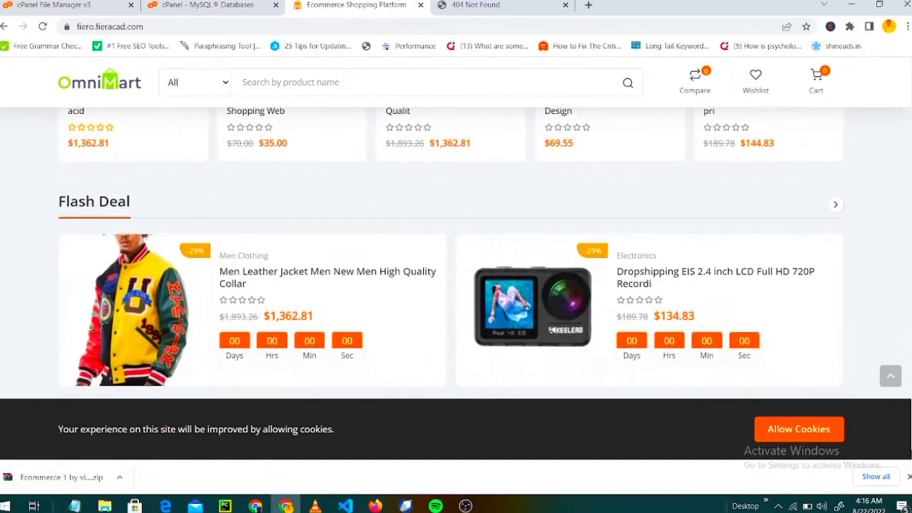
scroll(456, 250, "down", 1)
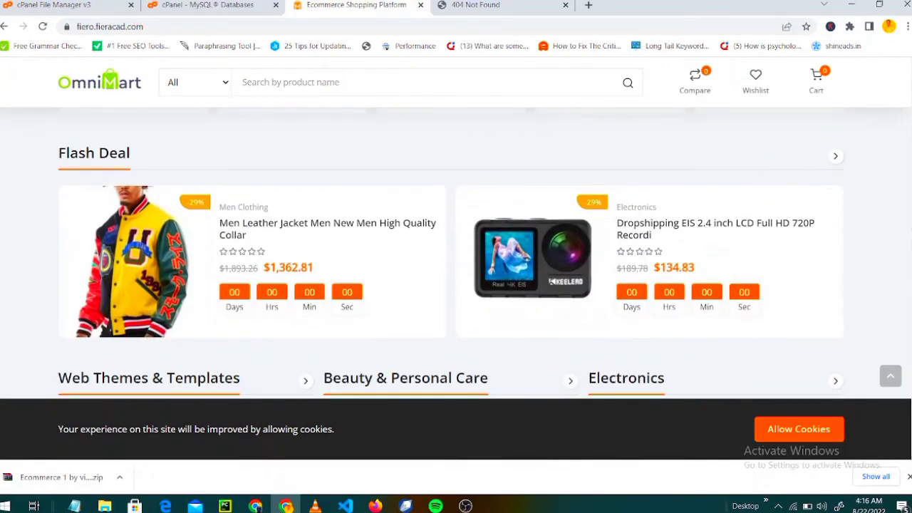
scroll(456, 249, "down", 20)
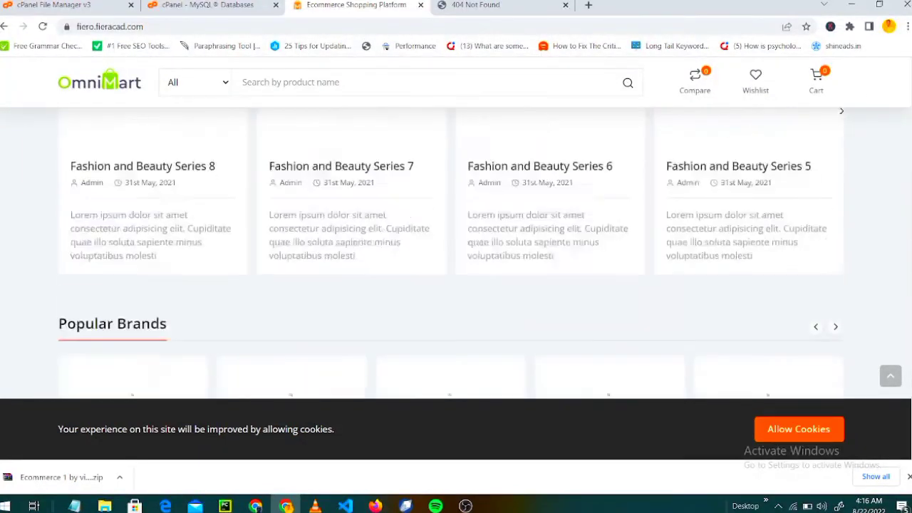
scroll(456, 250, "down", 1)
scroll(456, 250, "up", 20)
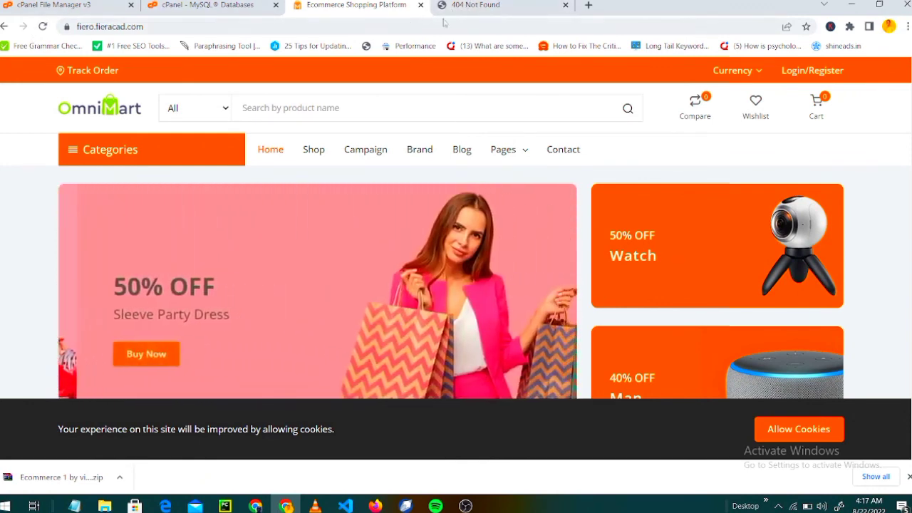
left_click(565, 5)
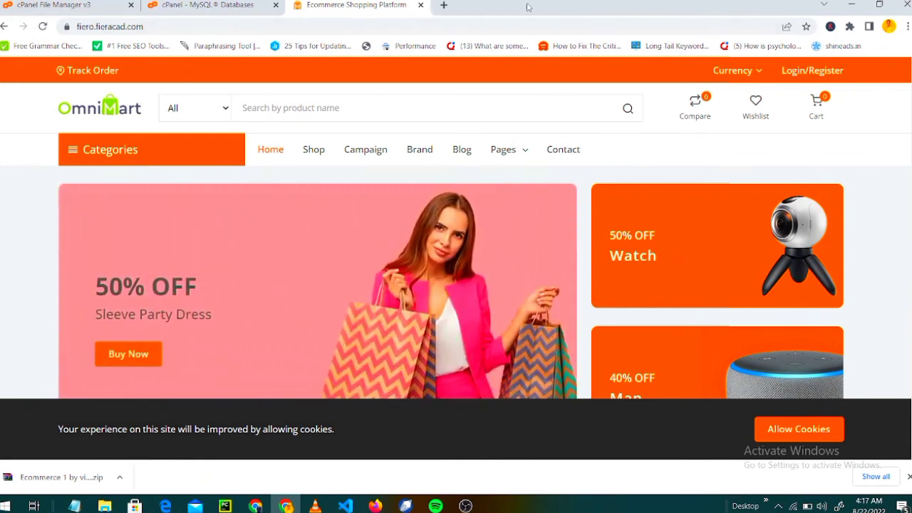
Load fiero.fieracad.com/admin in a new tab using the copied storefront address.
left_click(444, 6)
left_click(352, 6)
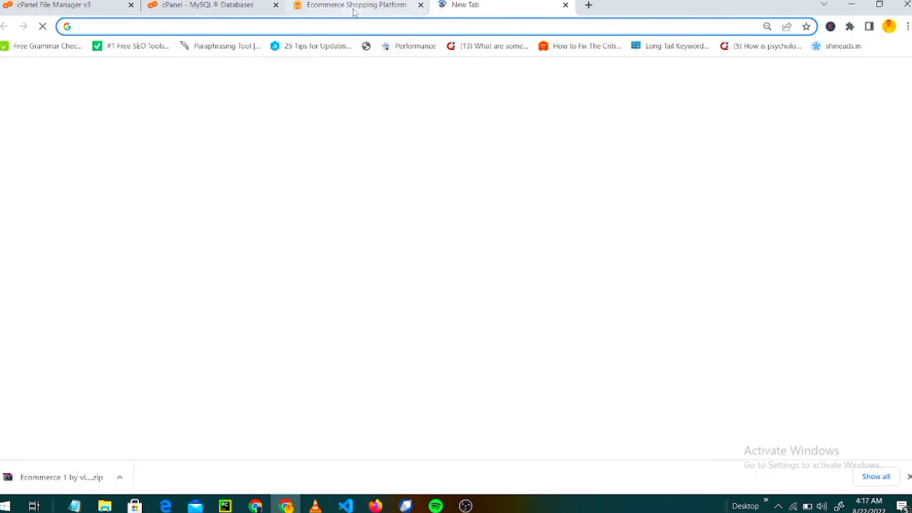
left_click(343, 27)
key("ctrl+c")
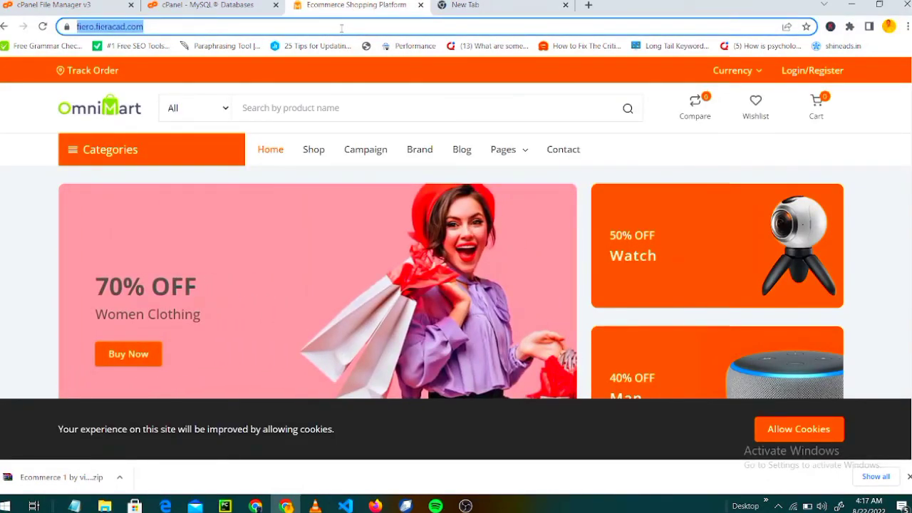
left_click(463, 5)
right_click(419, 27)
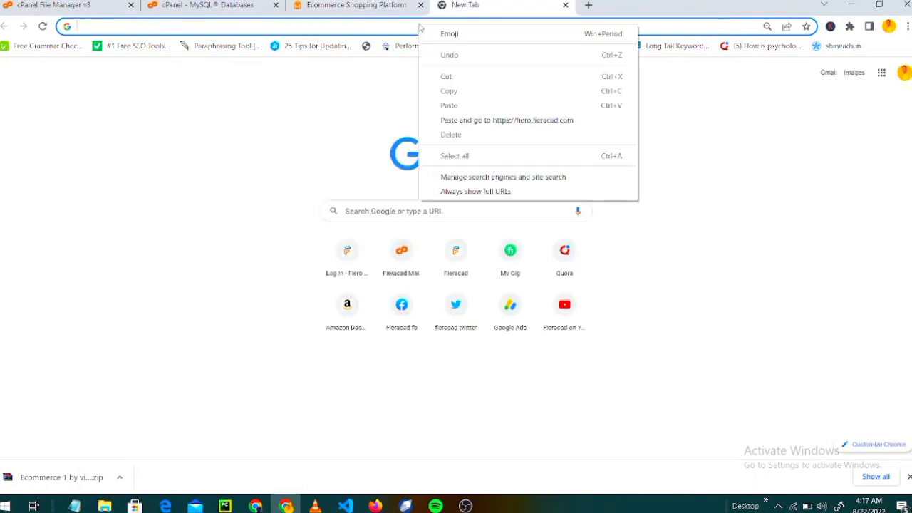
left_click(470, 107)
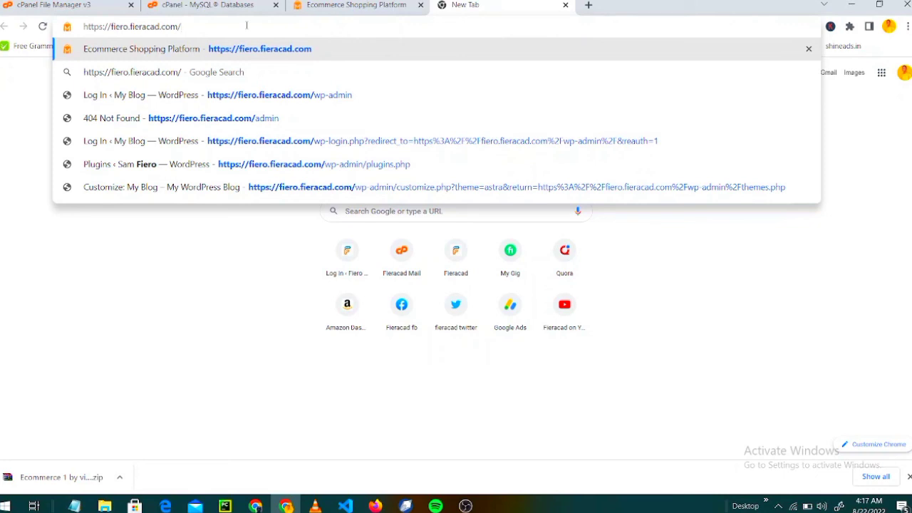
type("admin")
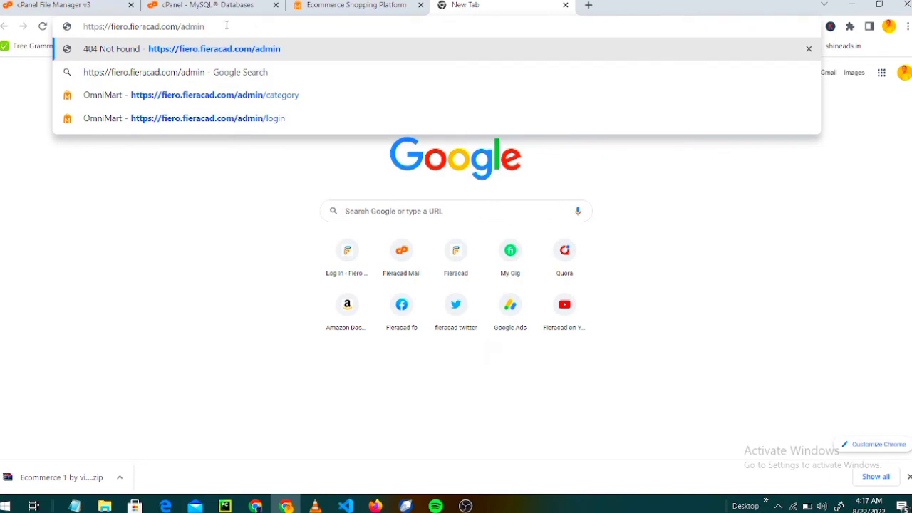
key("Return")
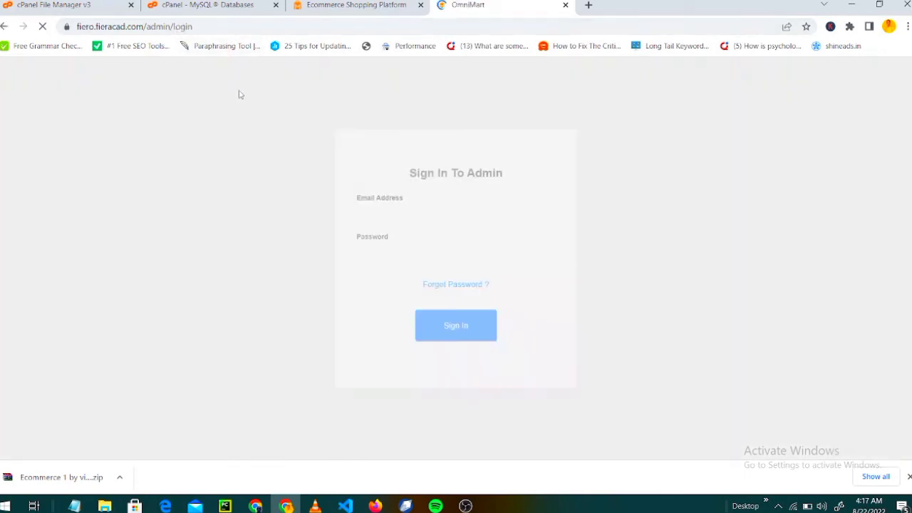
Enter the admin e-mail, fixing its typo, submit the sign-in form and type the password.
left_click(395, 219)
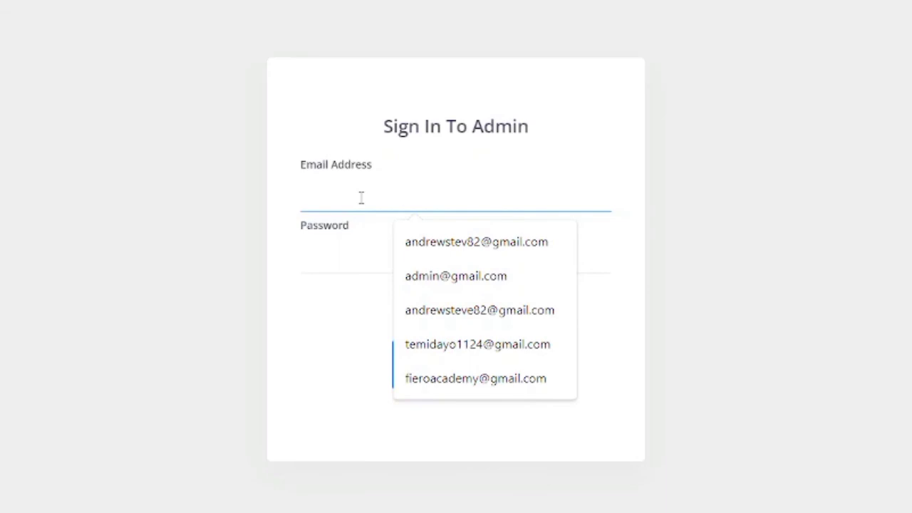
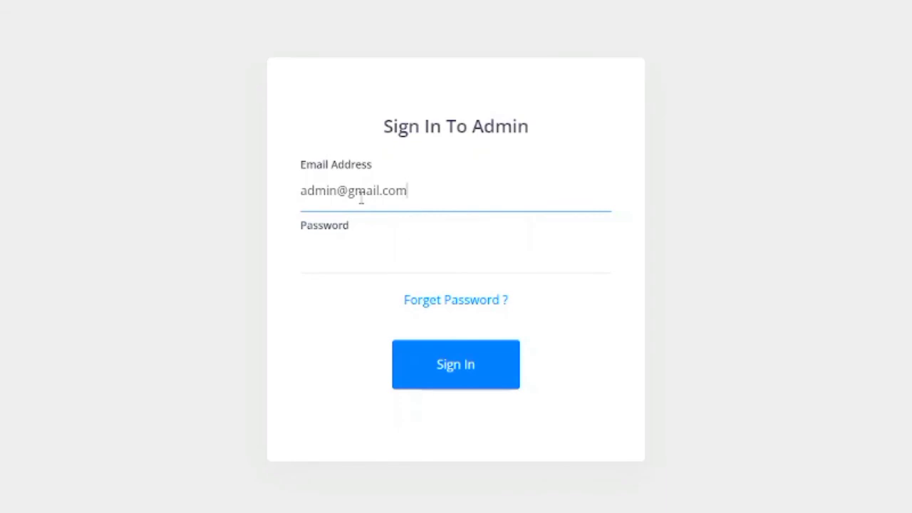
left_click(357, 252)
key("Return")
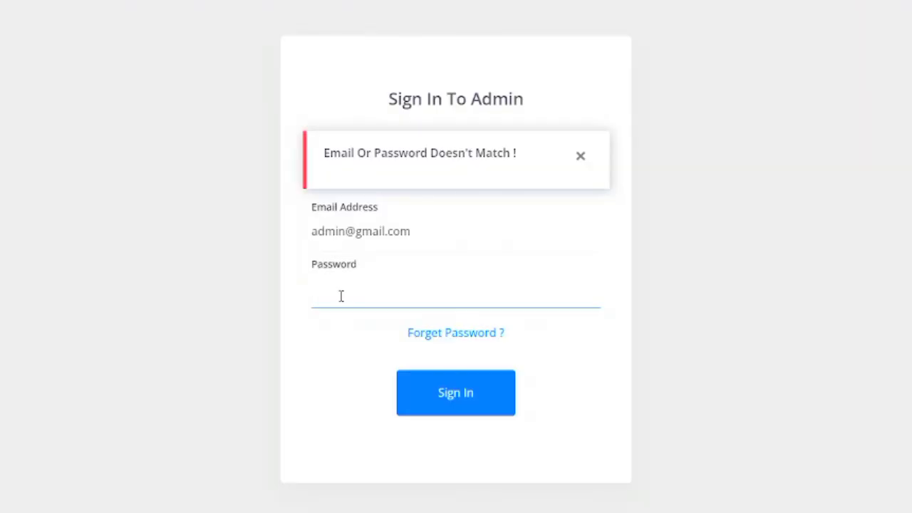
type("12345")
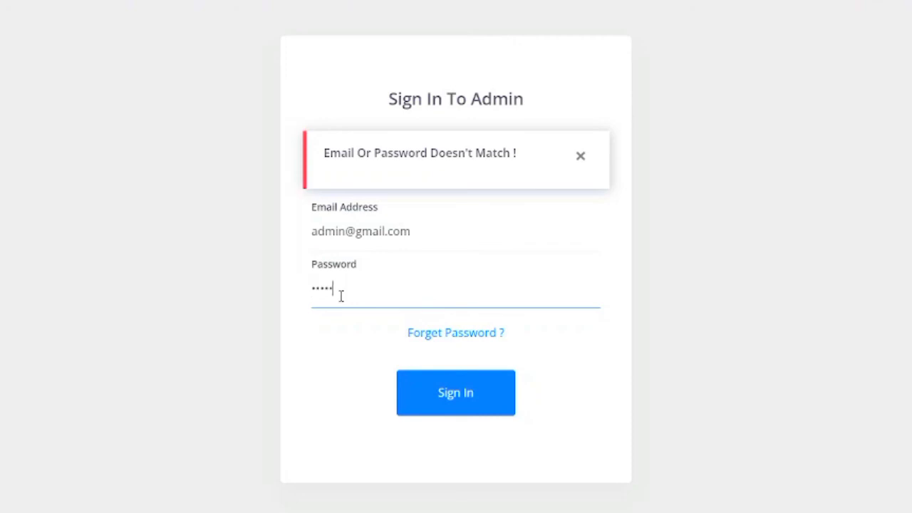